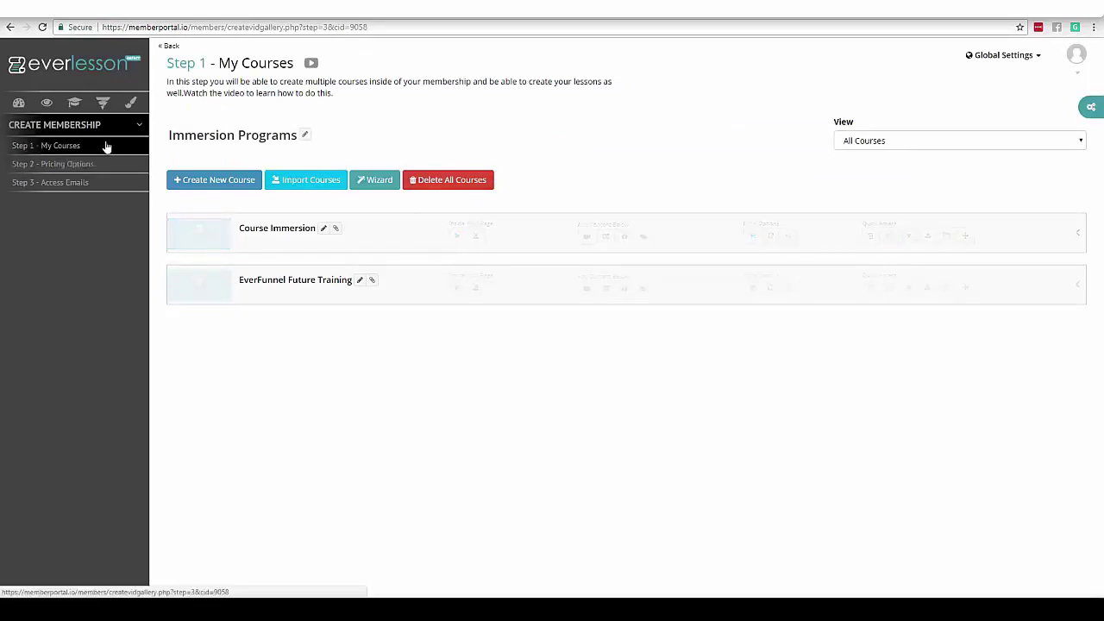
Create a new global monetization campaign named "demo" for the Immersion Programs membership.
{"action": "left_click", "coordinate": [1091, 110]}
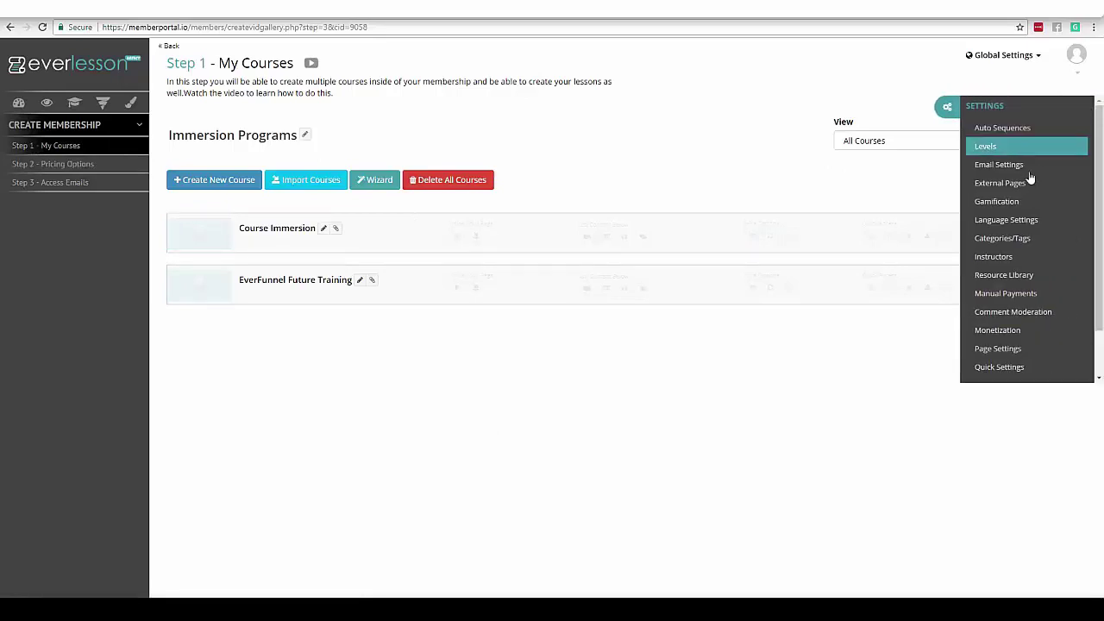
{"action": "left_click", "coordinate": [996, 330]}
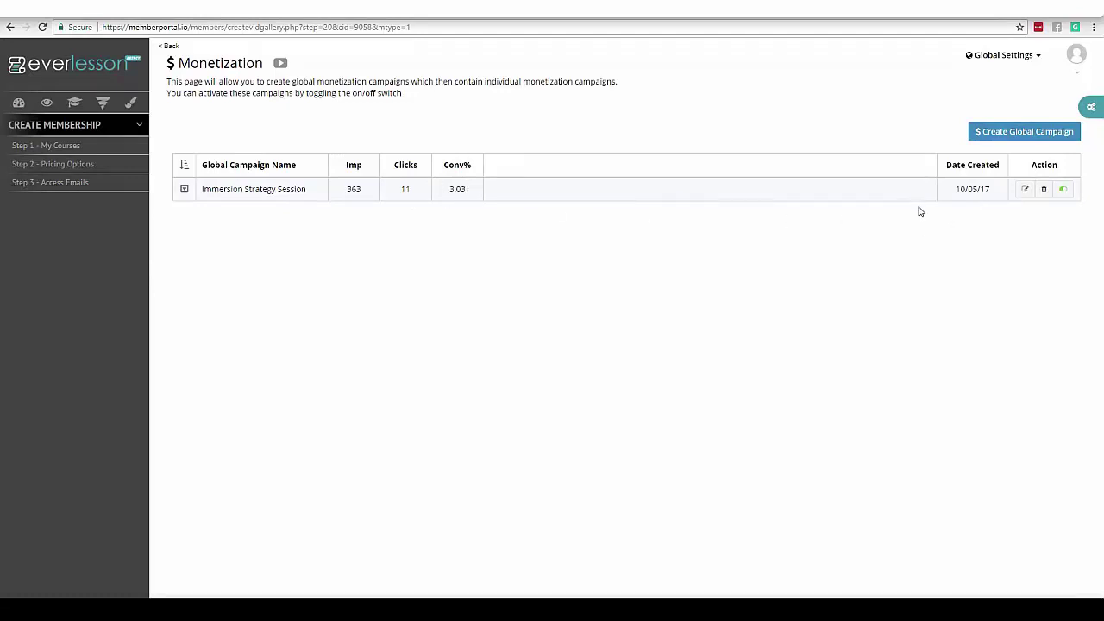
{"action": "left_click", "coordinate": [1013, 133]}
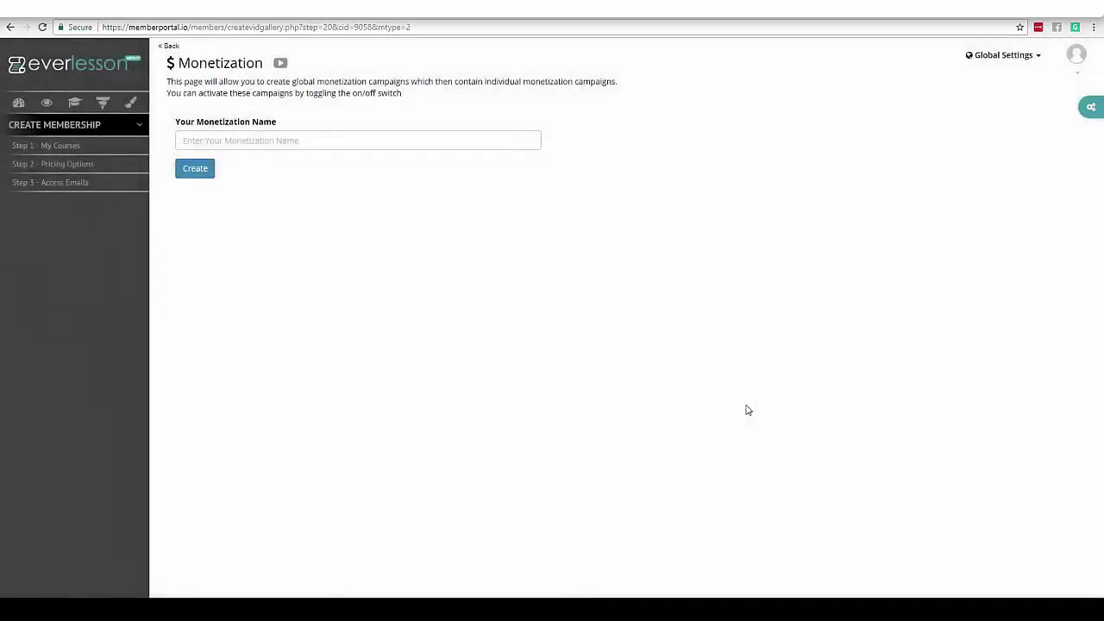
{"action": "left_click", "coordinate": [419, 143]}
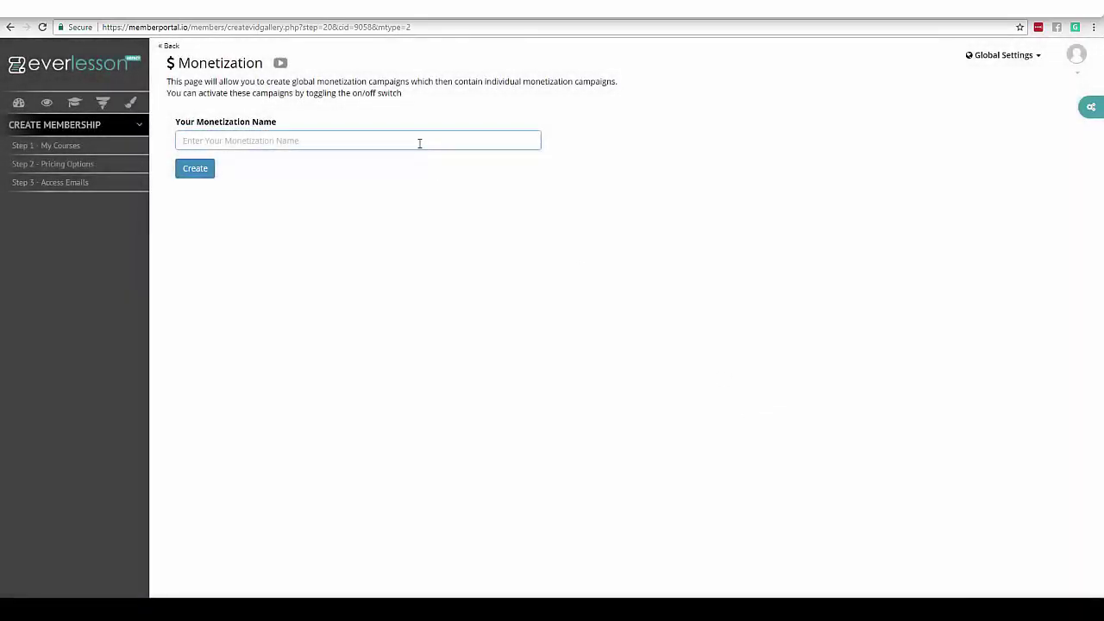
{"action": "type", "text": "demo"}
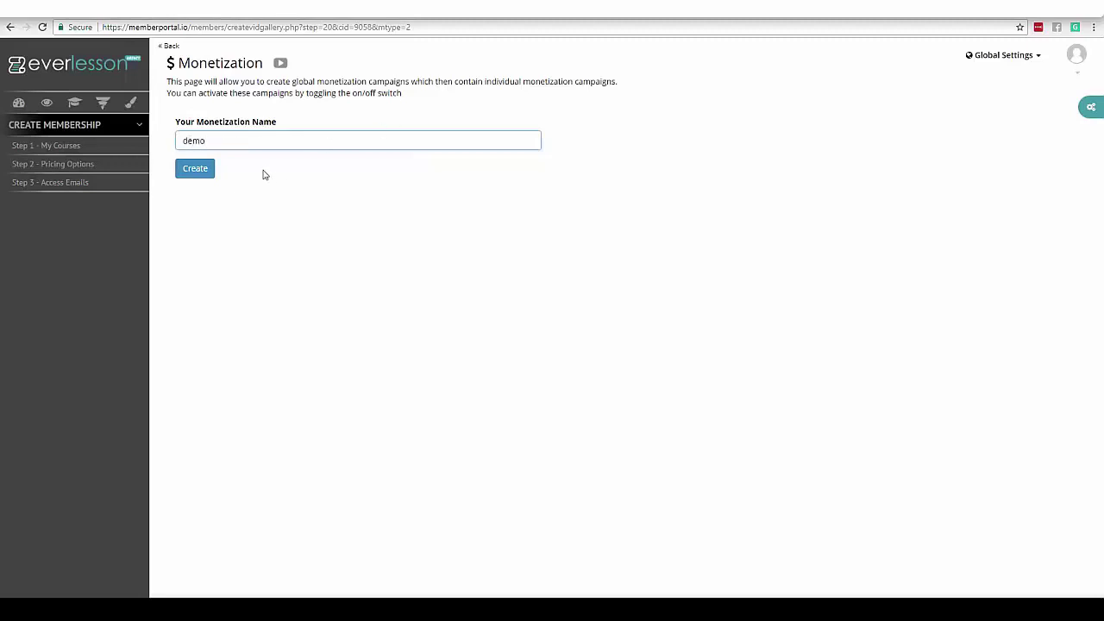
{"action": "left_click", "coordinate": [197, 170]}
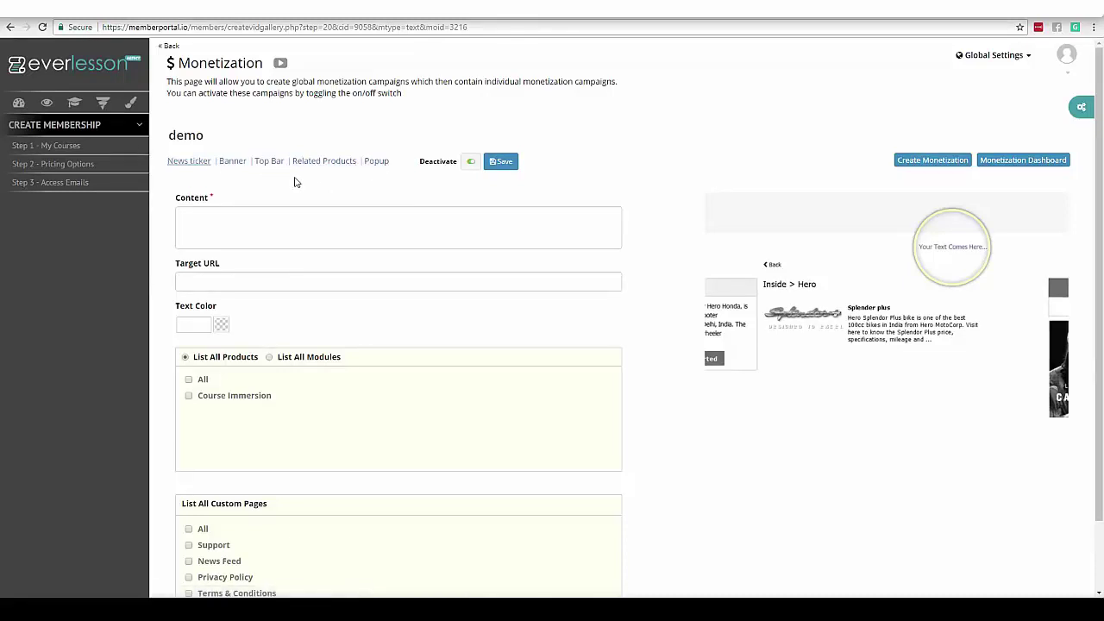
{"action": "left_click", "coordinate": [196, 163]}
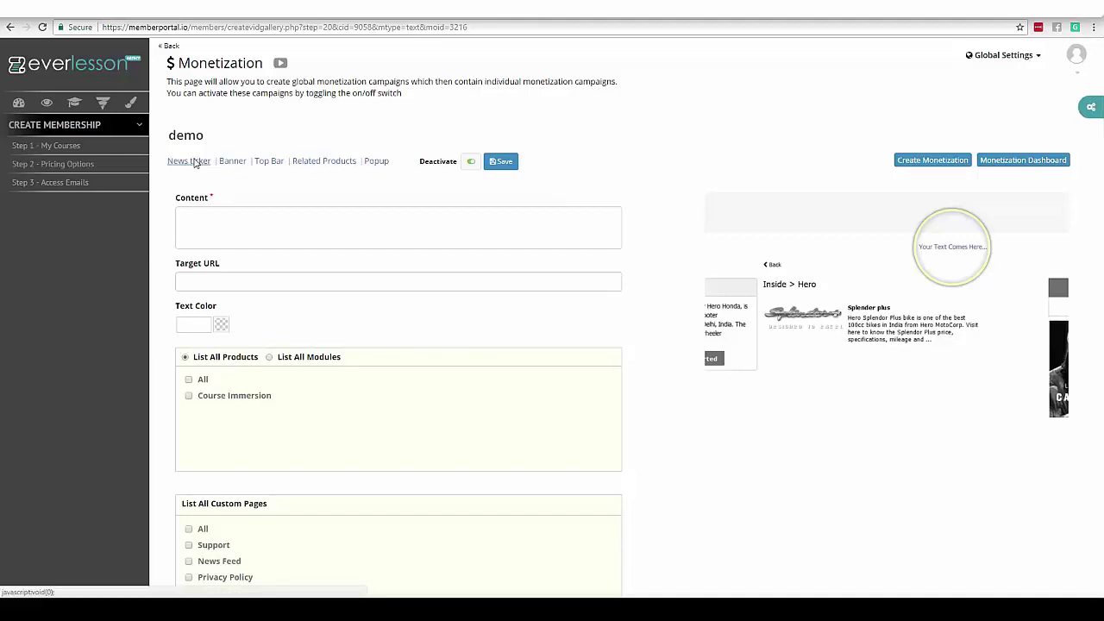
{"action": "left_click", "coordinate": [651, 104]}
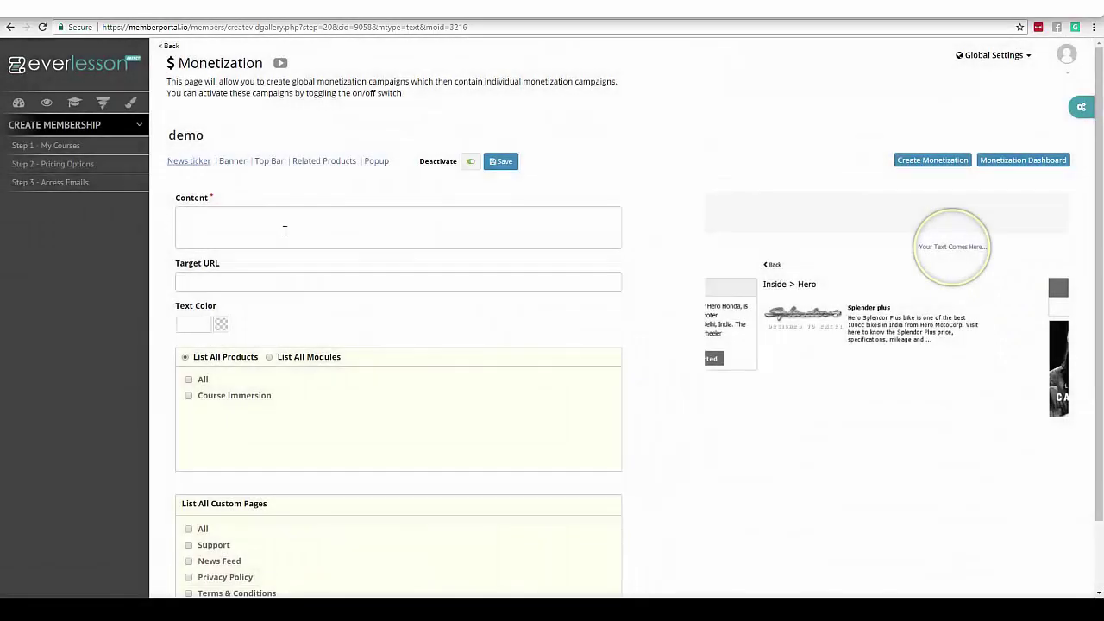
{"action": "left_click", "coordinate": [272, 229]}
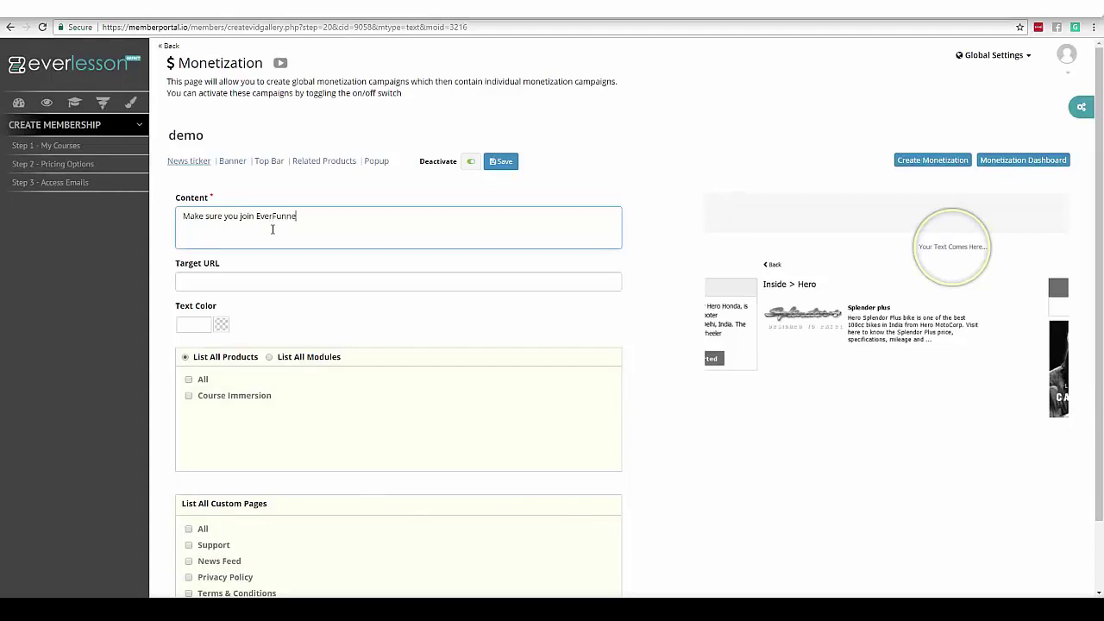
{"action": "left_click", "coordinate": [238, 279]}
{"action": "type", "text": "ht"}
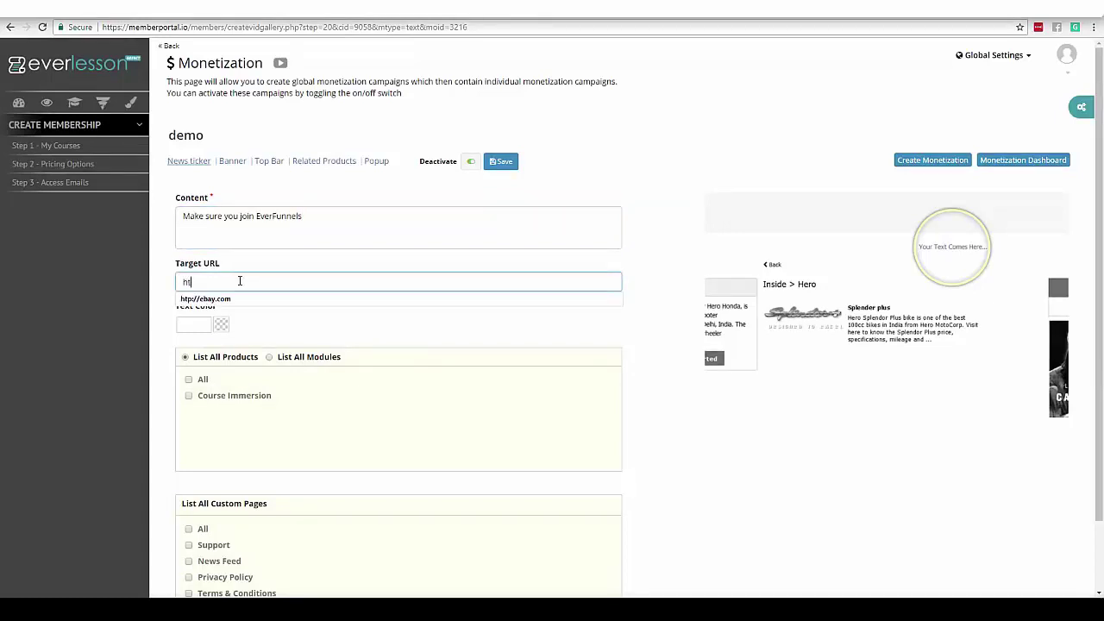
{"action": "type", "text": "tp://link.com"}
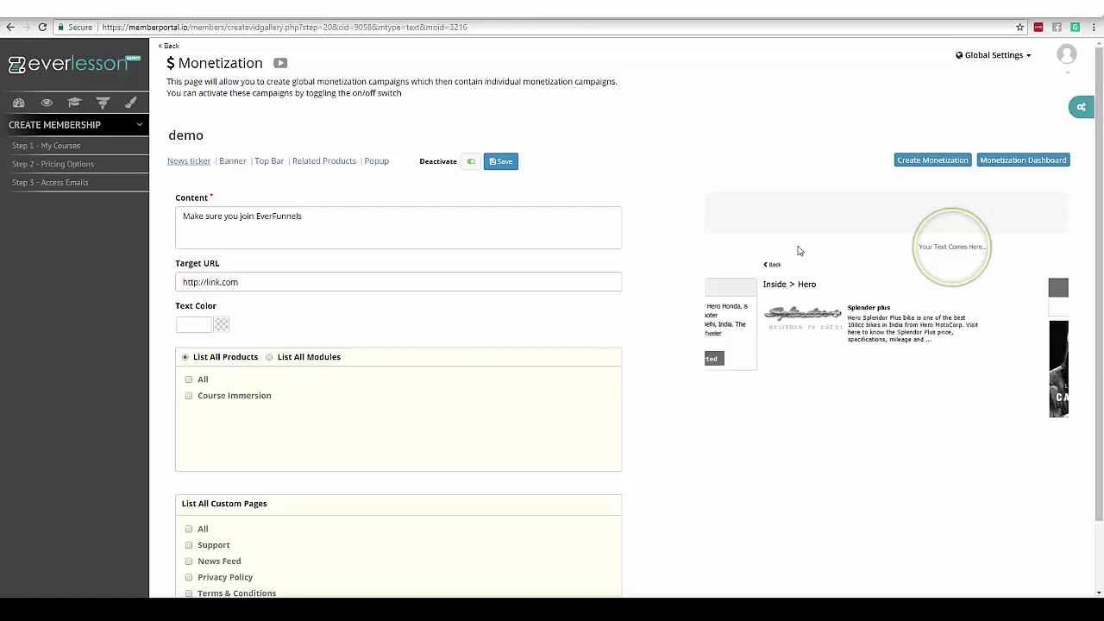
Try the news ticker's product targeting, then list all modules and toggle Week 1 and Week 2 on and off.
{"action": "left_click_drag", "start_coordinate": [1099, 200], "coordinate": [1092, 291]}
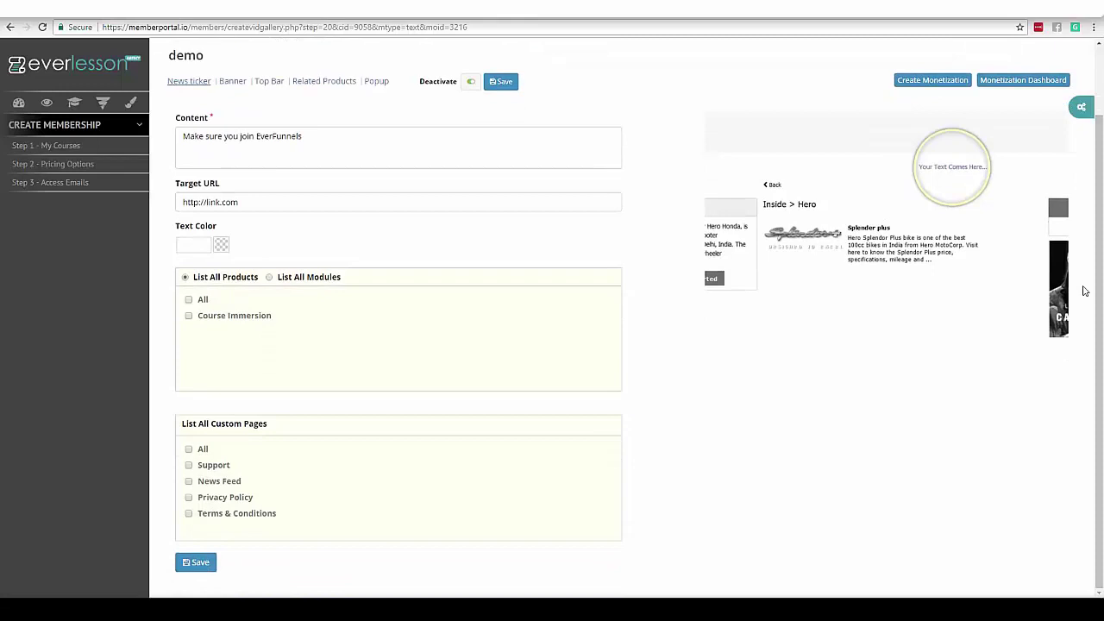
{"action": "left_click", "coordinate": [188, 301]}
{"action": "left_click", "coordinate": [189, 320]}
{"action": "left_click", "coordinate": [269, 277]}
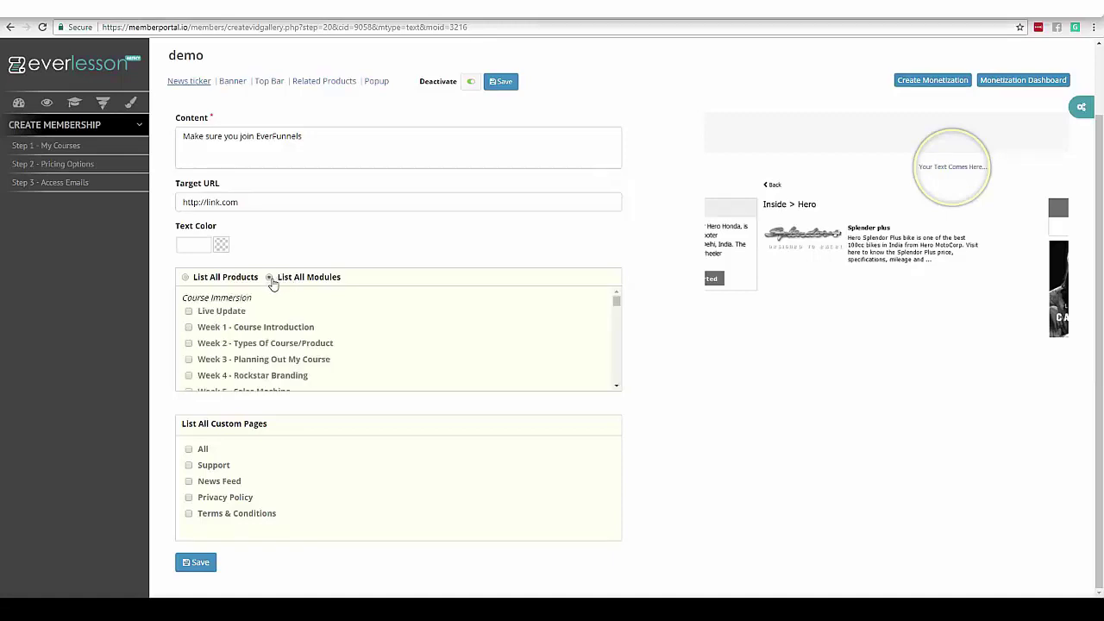
{"action": "left_click", "coordinate": [188, 327]}
{"action": "left_click", "coordinate": [189, 344]}
{"action": "left_click", "coordinate": [188, 343]}
{"action": "left_click", "coordinate": [188, 327]}
{"action": "scroll", "coordinate": [619, 232], "scroll_direction": "up", "scroll_amount": 1}
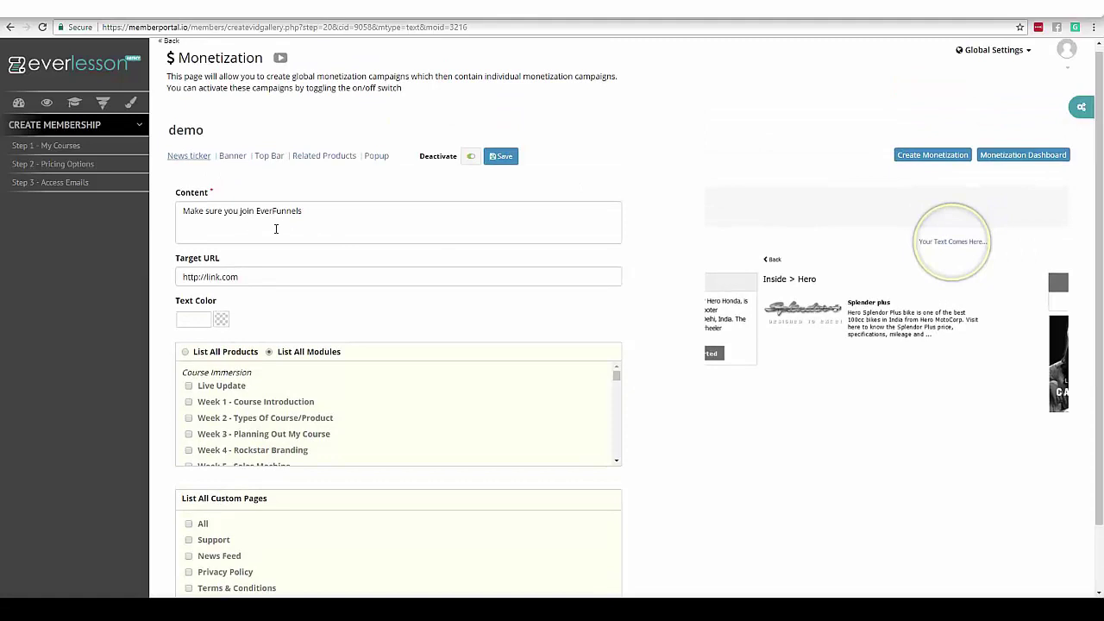
Switch to the banner, discarding the unsaved news ticker, and insert the "Click Here To Register For The..." image from the image library.
{"action": "left_click", "coordinate": [232, 155]}
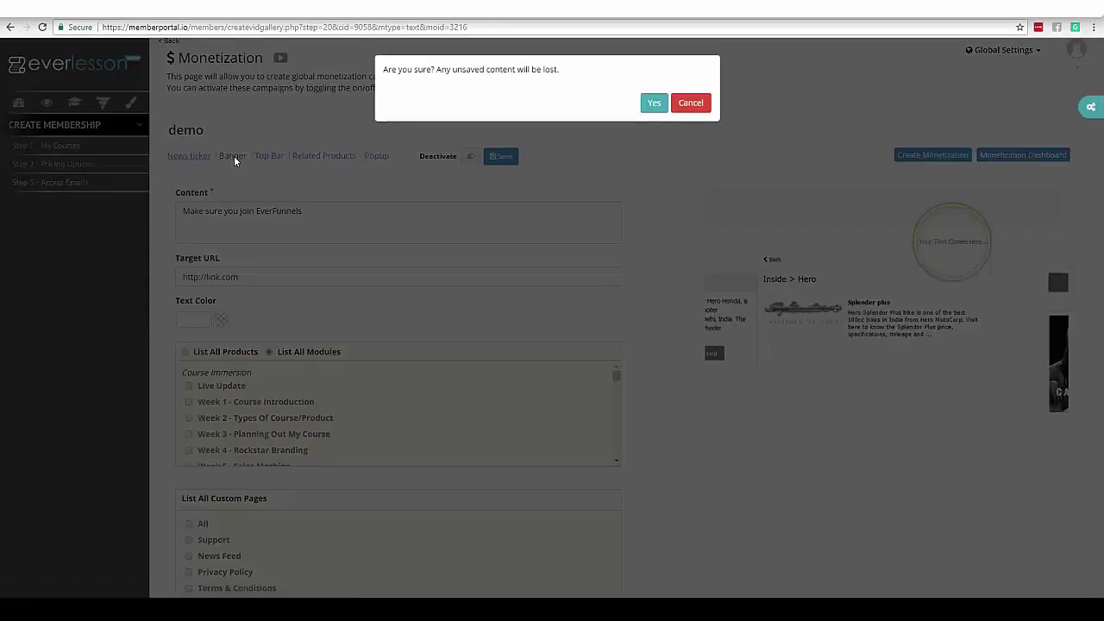
{"action": "left_click", "coordinate": [654, 102]}
{"action": "left_click", "coordinate": [542, 218]}
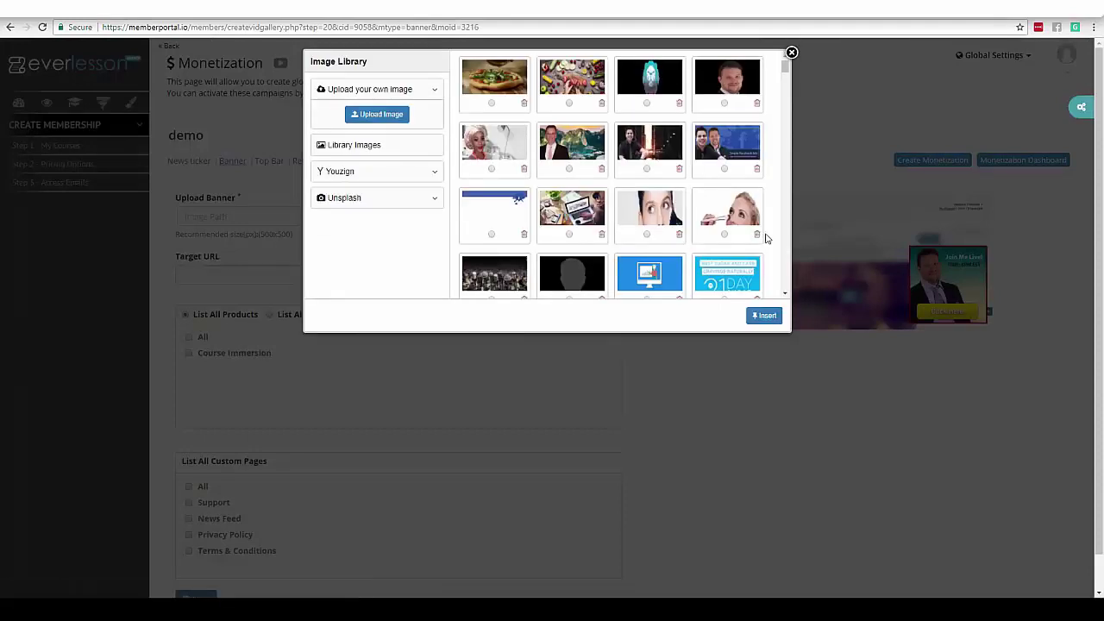
{"action": "left_click_drag", "start_coordinate": [787, 68], "coordinate": [787, 82]}
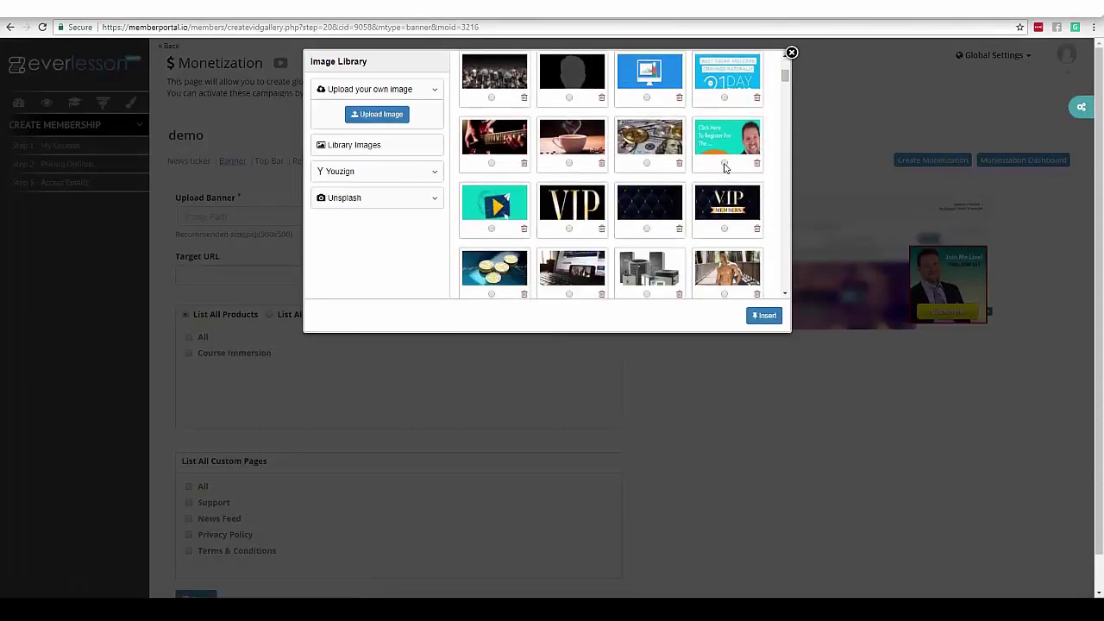
{"action": "left_click", "coordinate": [764, 316]}
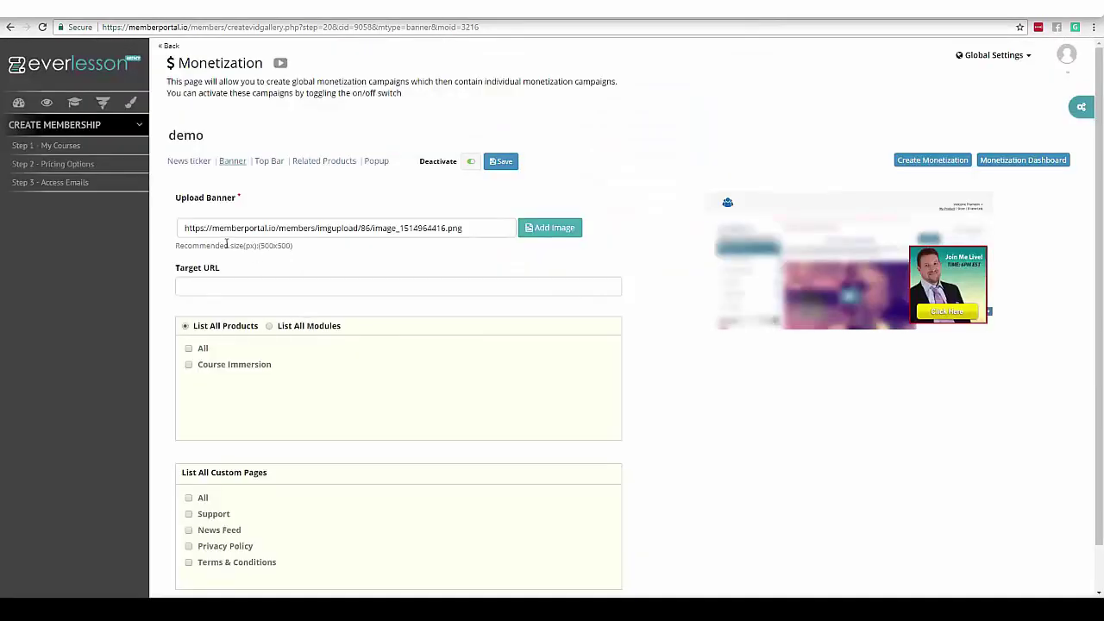
{"action": "left_click", "coordinate": [304, 275]}
{"action": "type", "text": "http://everlesson.com"}
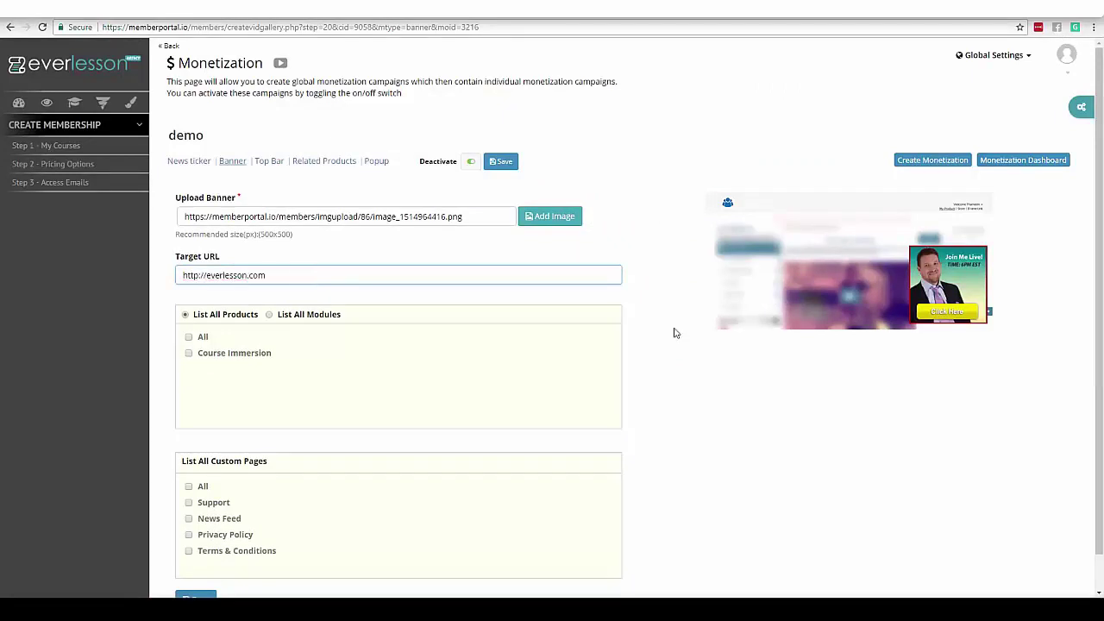
{"action": "left_click", "coordinate": [674, 330]}
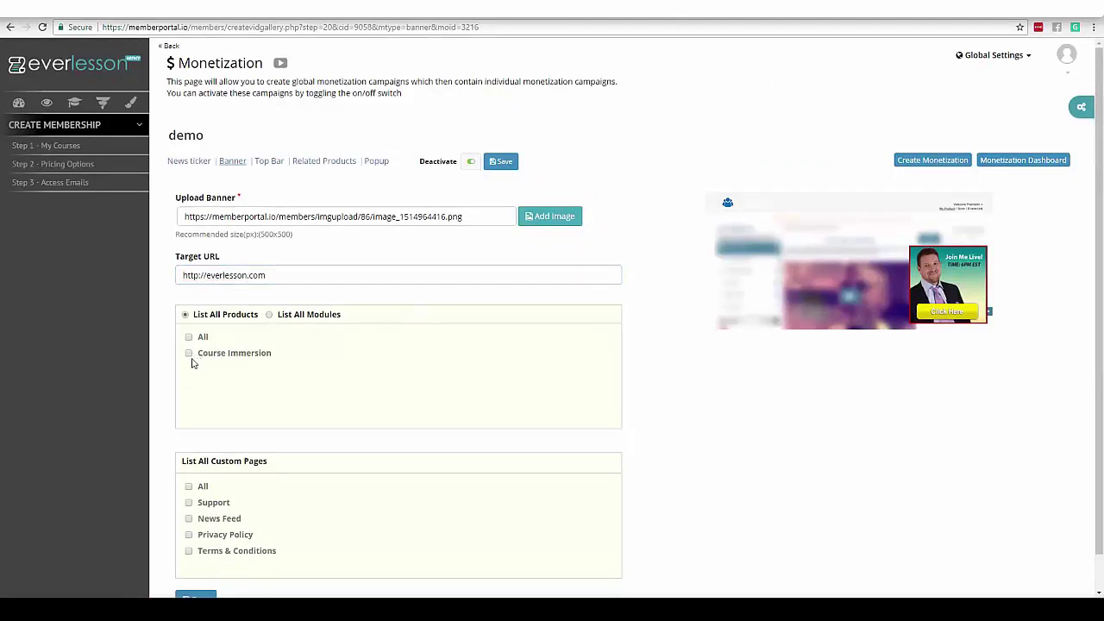
{"action": "left_click", "coordinate": [269, 316]}
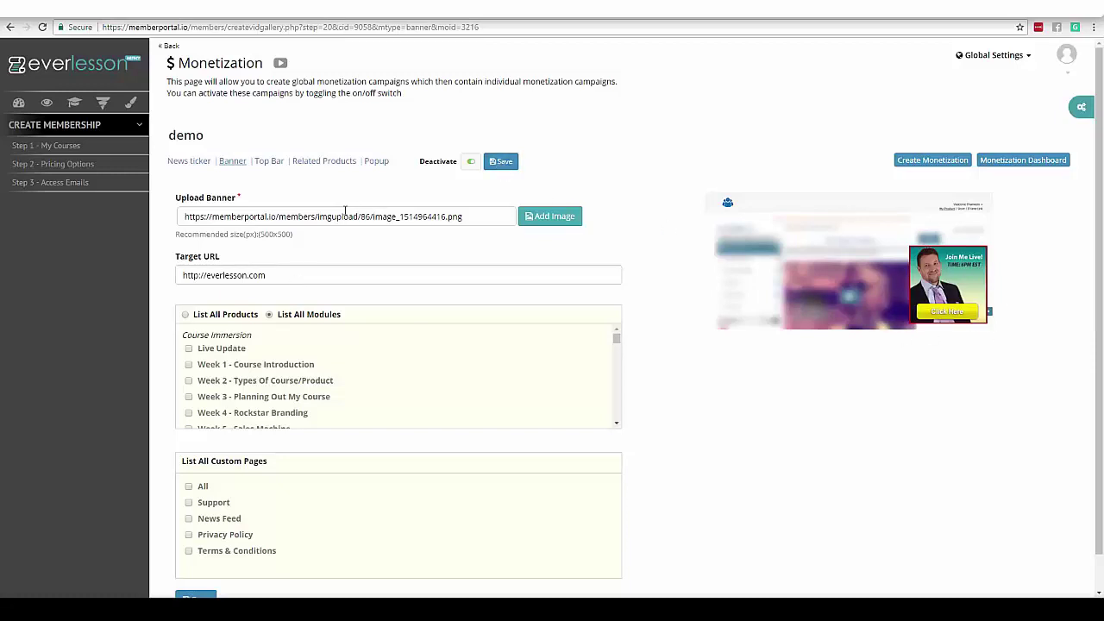
Switch to the top bar, discarding the unsaved banner, and enter the headline "Join EverLesson Today" and subheadline "Limited Time Offer".
{"action": "left_click", "coordinate": [471, 161]}
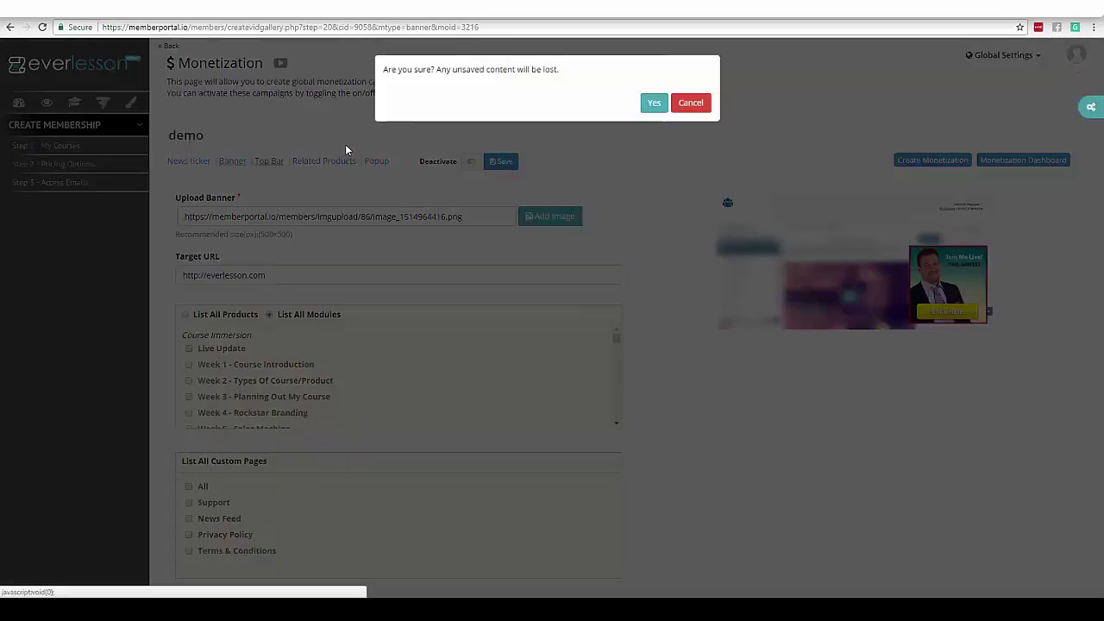
{"action": "left_click", "coordinate": [653, 102]}
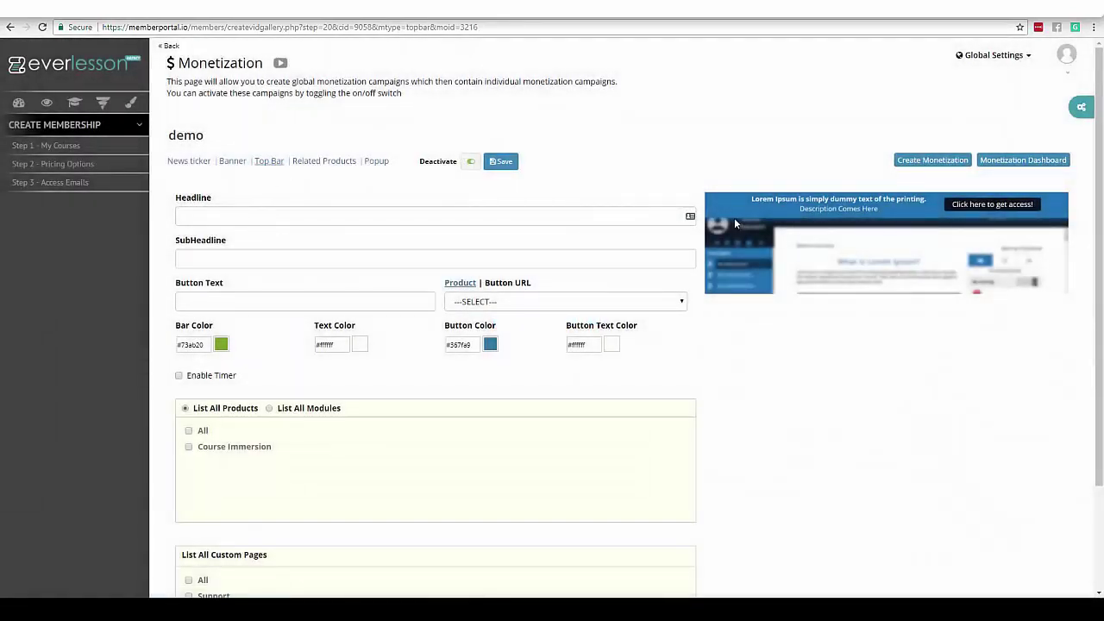
{"action": "left_click", "coordinate": [336, 218]}
{"action": "type", "text": "Join"}
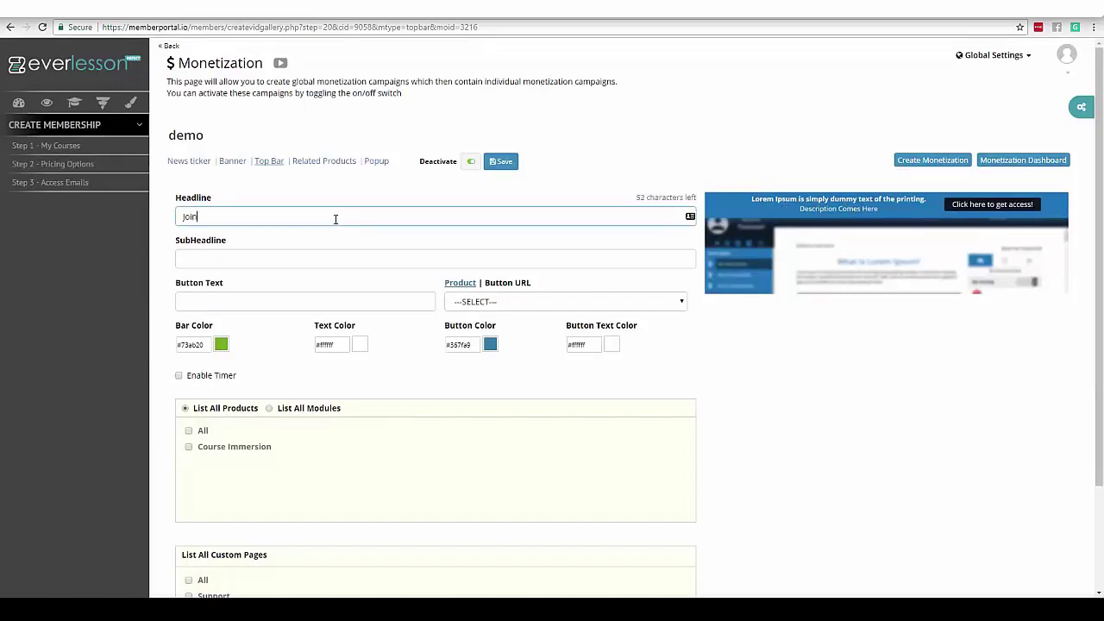
{"action": "type", "text": " everLesson o"}
{"action": "type", "text": "oday"}
{"action": "key", "text": "Tab"}
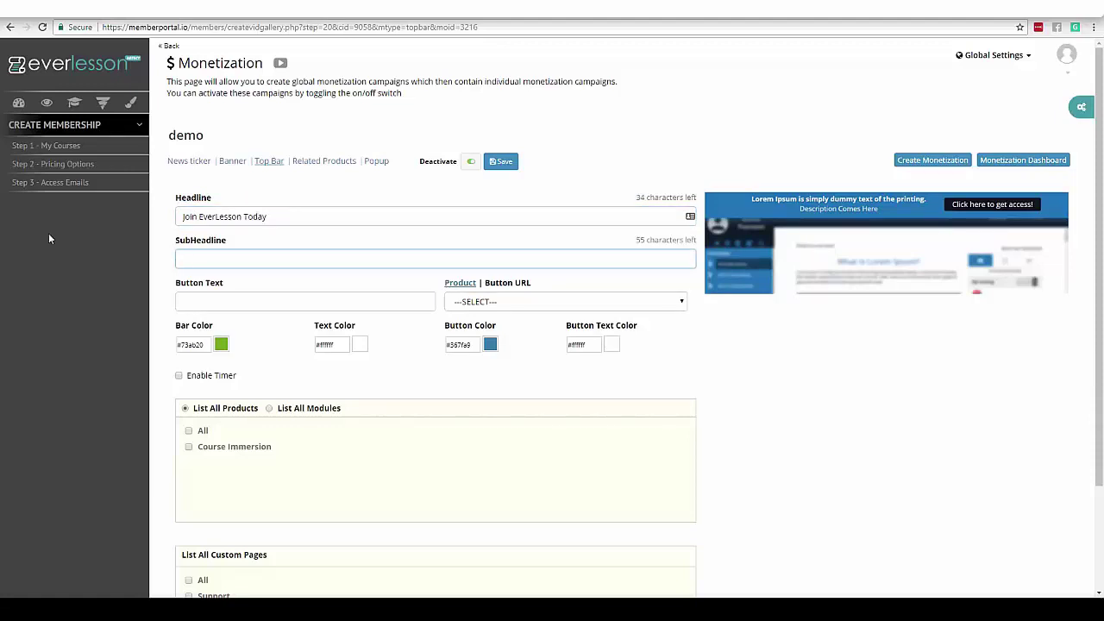
{"action": "type", "text": "Limited Time Offer"}
{"action": "left_click", "coordinate": [247, 296]}
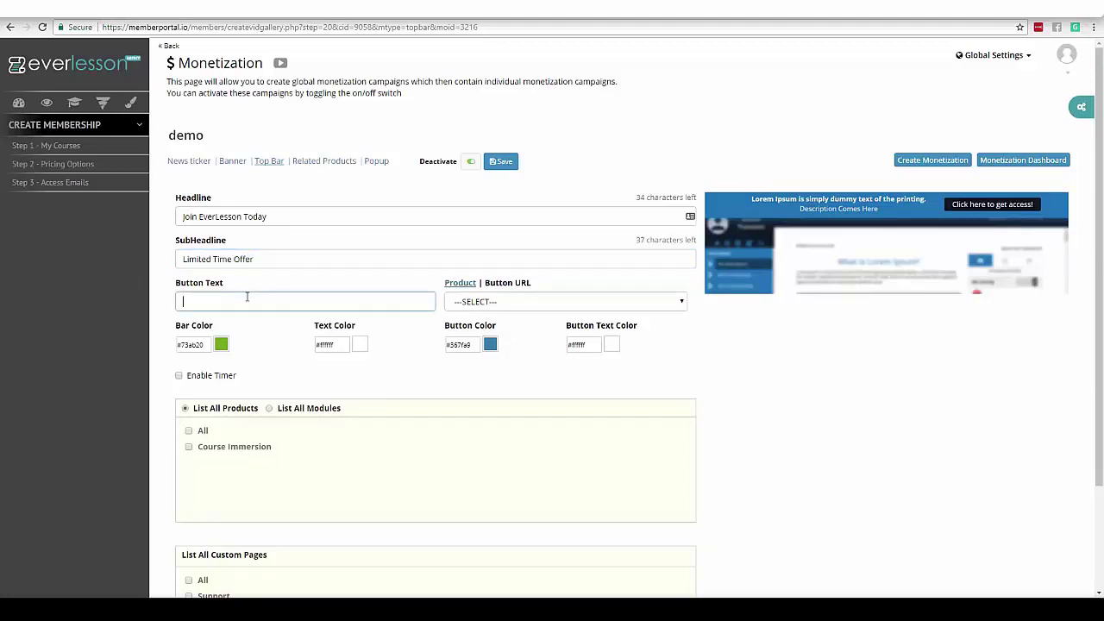
{"action": "type", "text": "Join Today"}
{"action": "left_click", "coordinate": [507, 284]}
{"action": "type", "text": "http"}
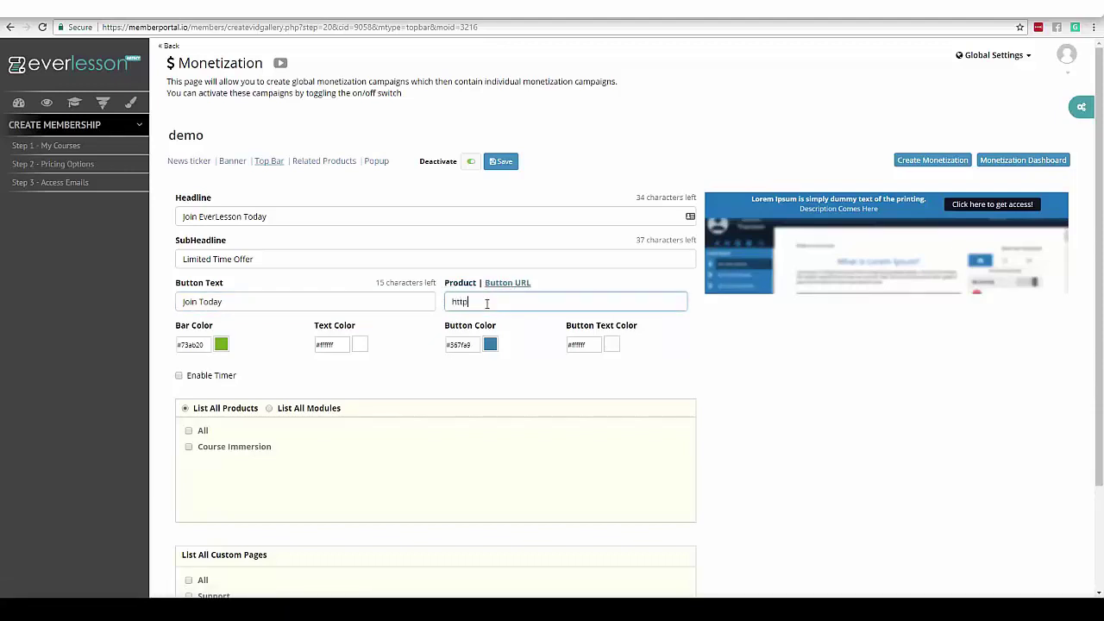
{"action": "type", "text": "://everlesson.com"}
{"action": "left_click", "coordinate": [892, 354]}
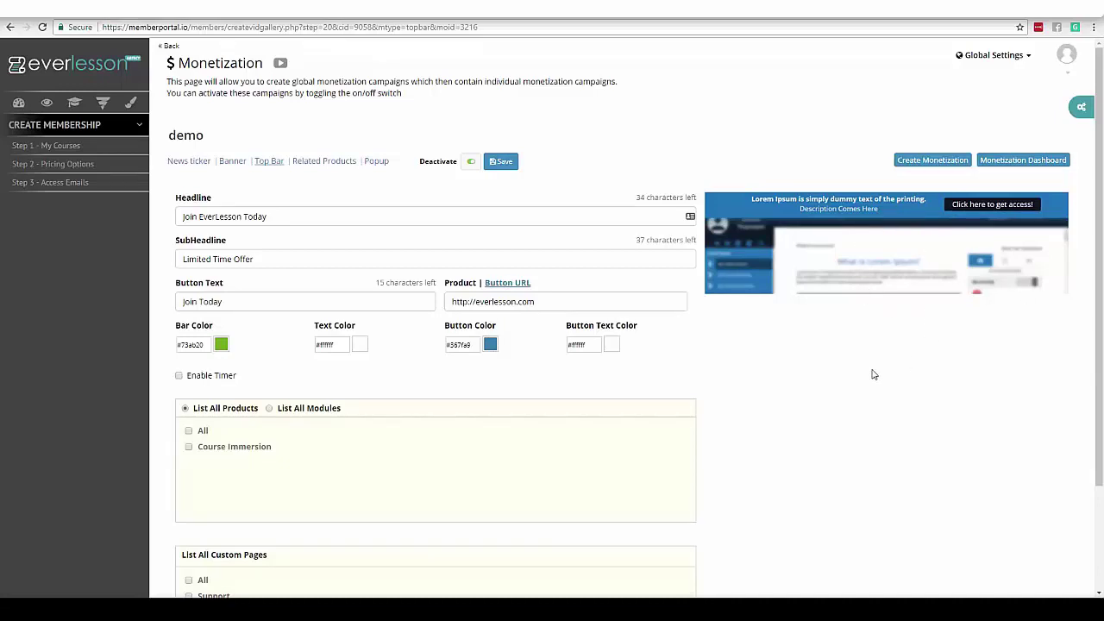
Try targeting the top bar by product, then switch its targeting to the list of all modules.
{"action": "left_click", "coordinate": [186, 410]}
{"action": "left_click", "coordinate": [189, 447]}
{"action": "left_click", "coordinate": [269, 408]}
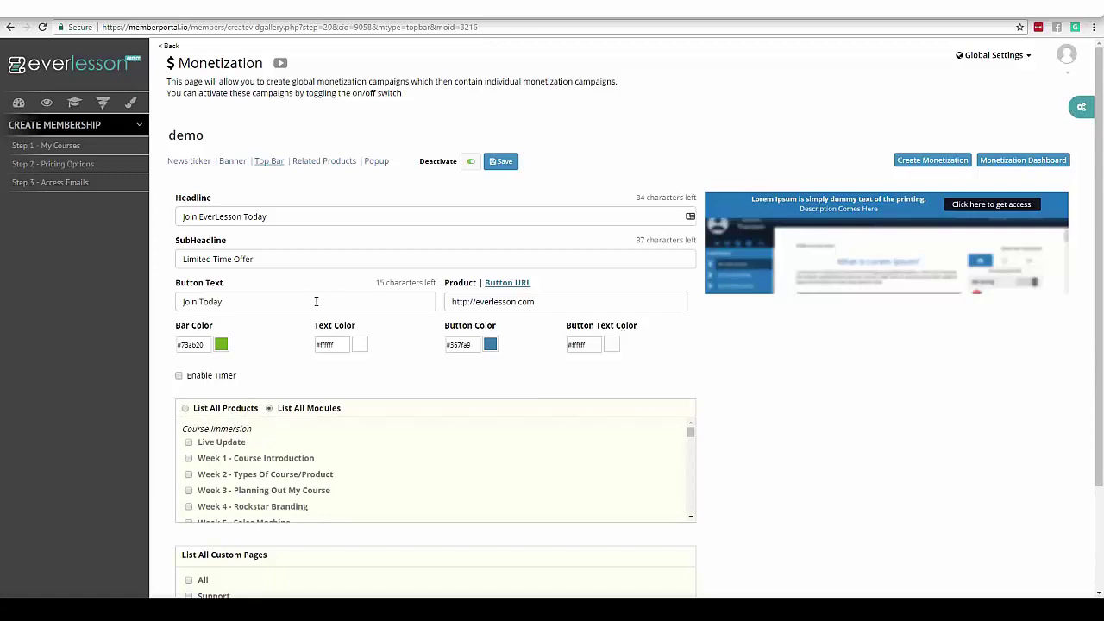
Enable the top bar's timer and set its countdown type to Evergreen.
{"action": "left_click", "coordinate": [179, 377]}
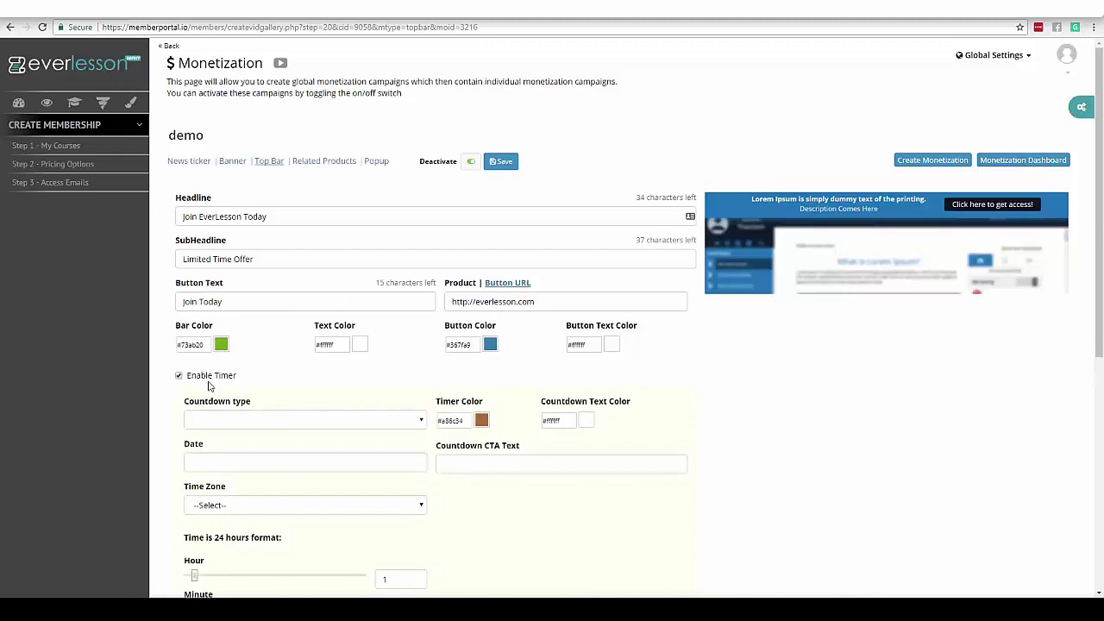
{"action": "left_click", "coordinate": [423, 420]}
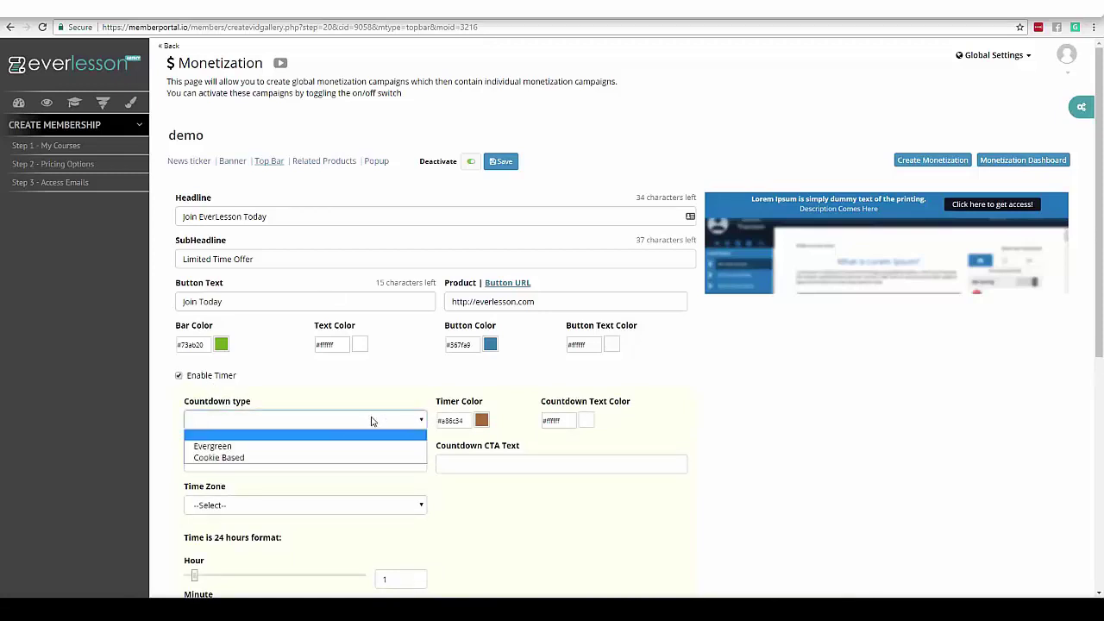
{"action": "left_click", "coordinate": [286, 450]}
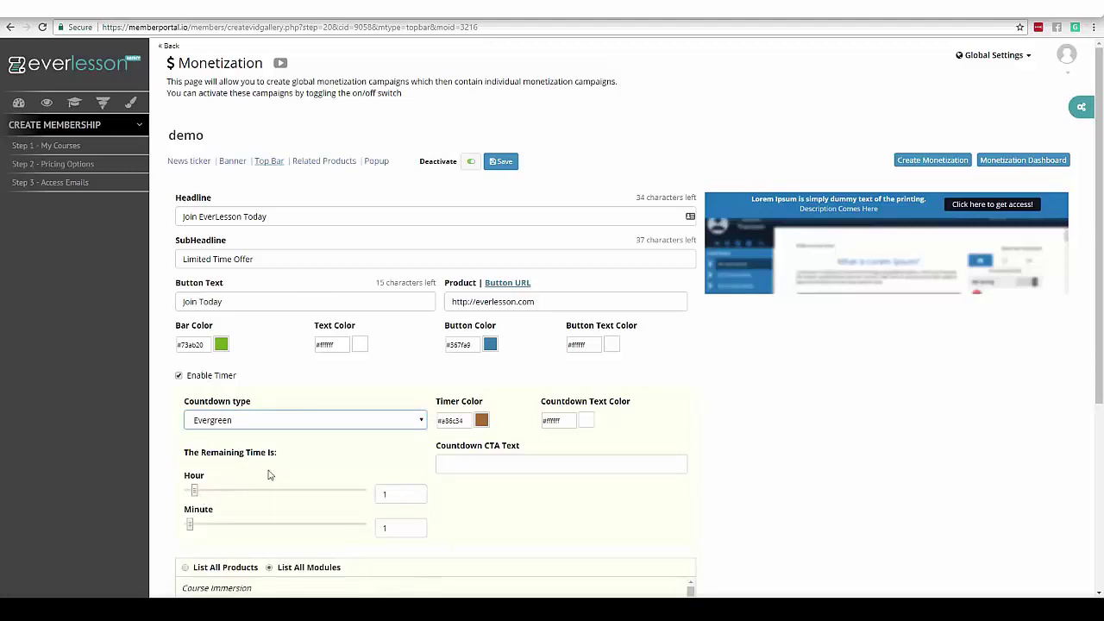
Set the timer's remaining time to 14 hours and 23 minutes and change the countdown type to Cookie Based.
{"action": "scroll", "coordinate": [185, 420], "scroll_direction": "down", "scroll_amount": 1}
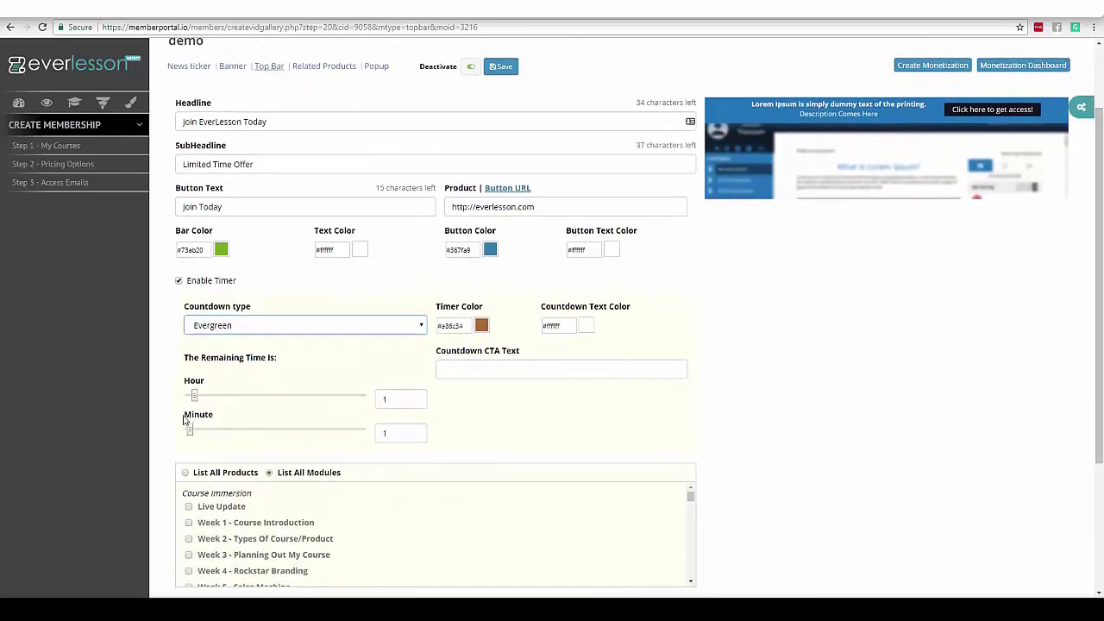
{"action": "left_click_drag", "start_coordinate": [195, 396], "coordinate": [295, 398]}
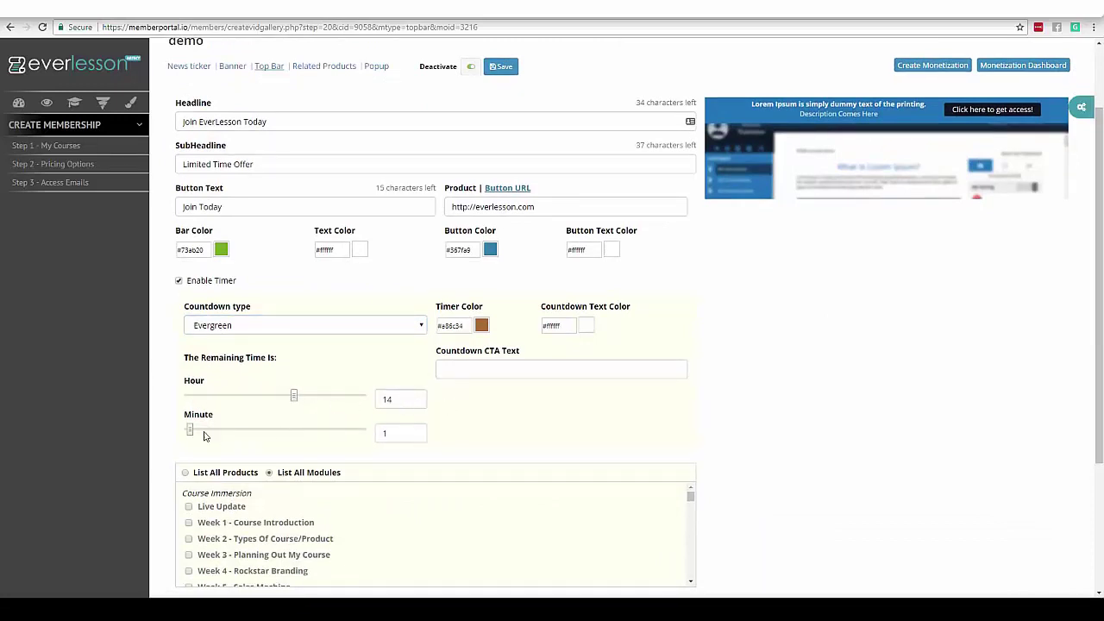
{"action": "left_click_drag", "start_coordinate": [192, 429], "coordinate": [257, 430]}
{"action": "left_click", "coordinate": [420, 326]}
{"action": "left_click", "coordinate": [345, 363]}
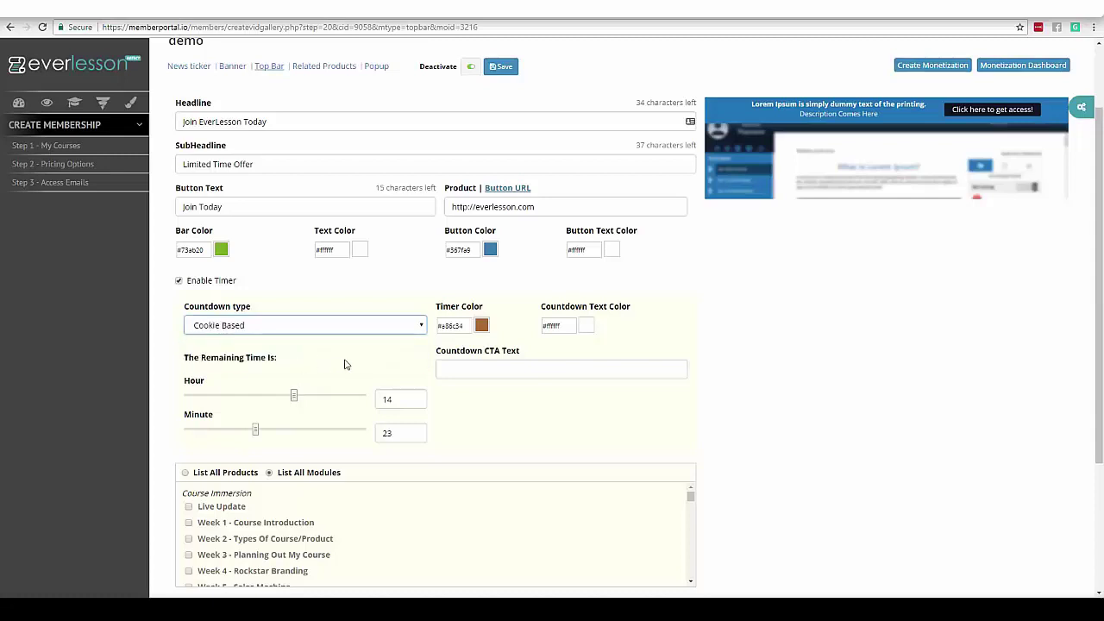
Set the top bar timer's countdown CTA text to "Limited Time Offer".
{"action": "left_click", "coordinate": [460, 372]}
{"action": "type", "text": "Limited Time Offer"}
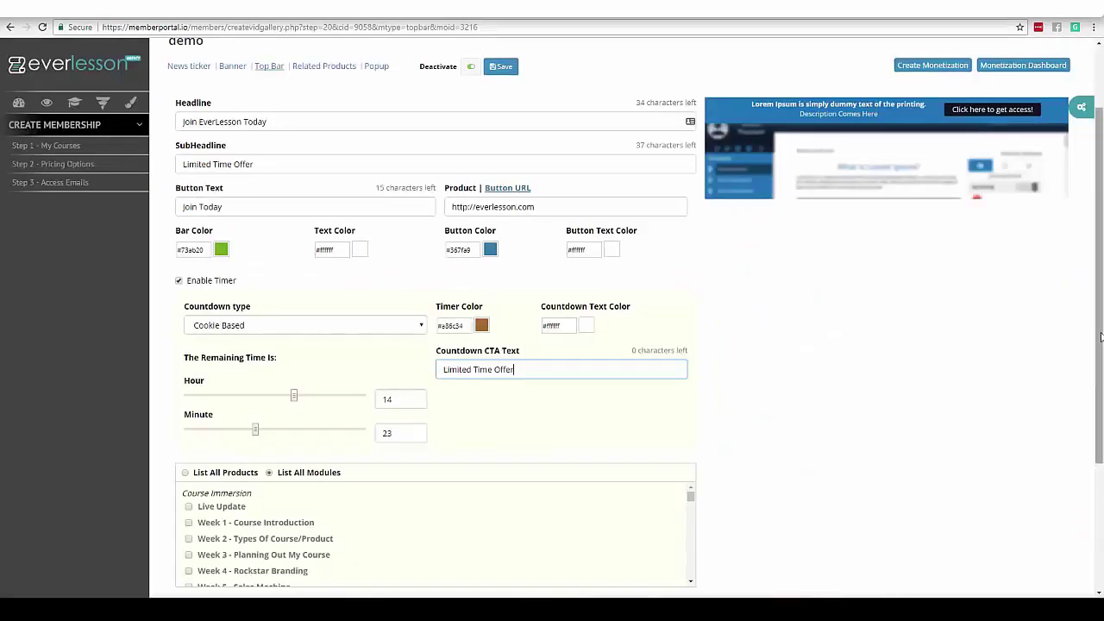
Try listing all products for the top bar's targeting, and return to the list of all modules.
{"action": "left_click_drag", "start_coordinate": [1101, 337], "coordinate": [1100, 394]}
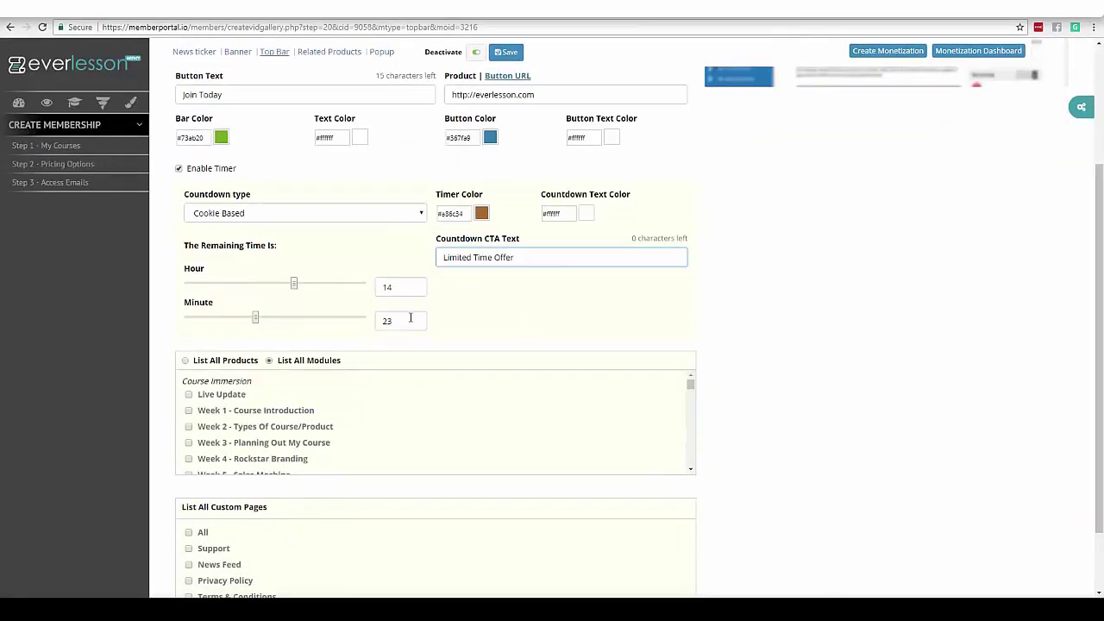
{"action": "left_click", "coordinate": [186, 361]}
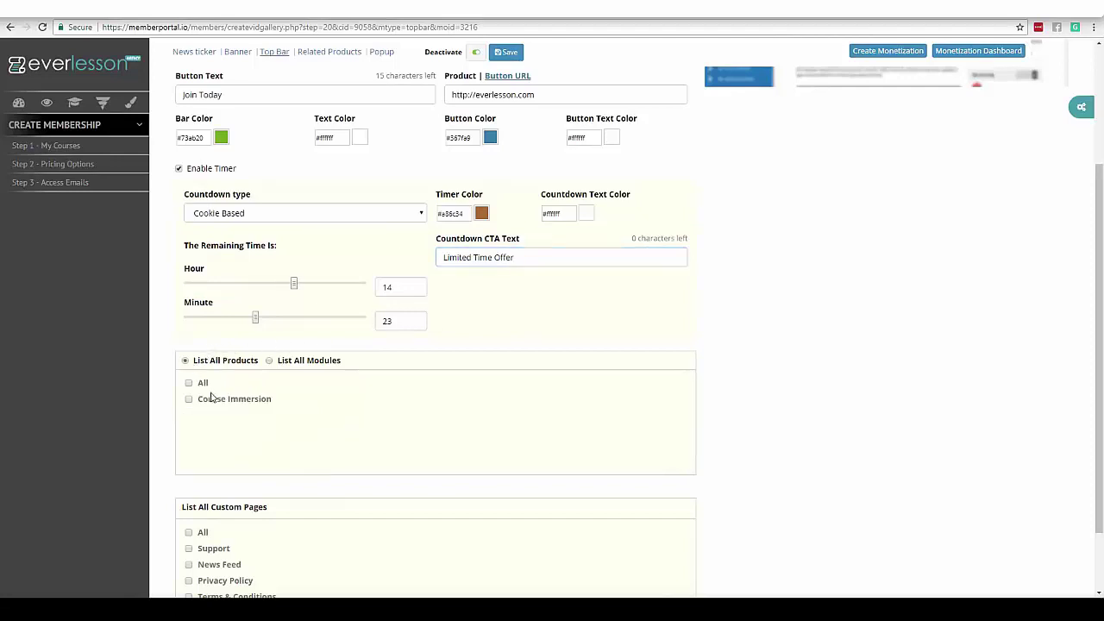
{"action": "left_click", "coordinate": [269, 361]}
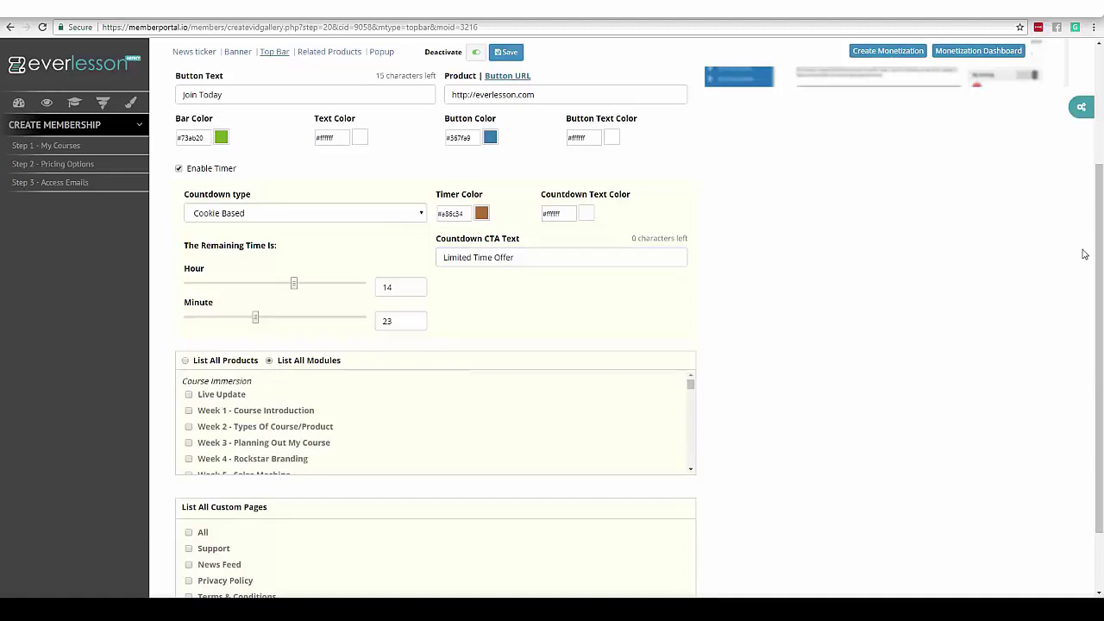
{"action": "left_click_drag", "start_coordinate": [1099, 338], "coordinate": [1077, 394]}
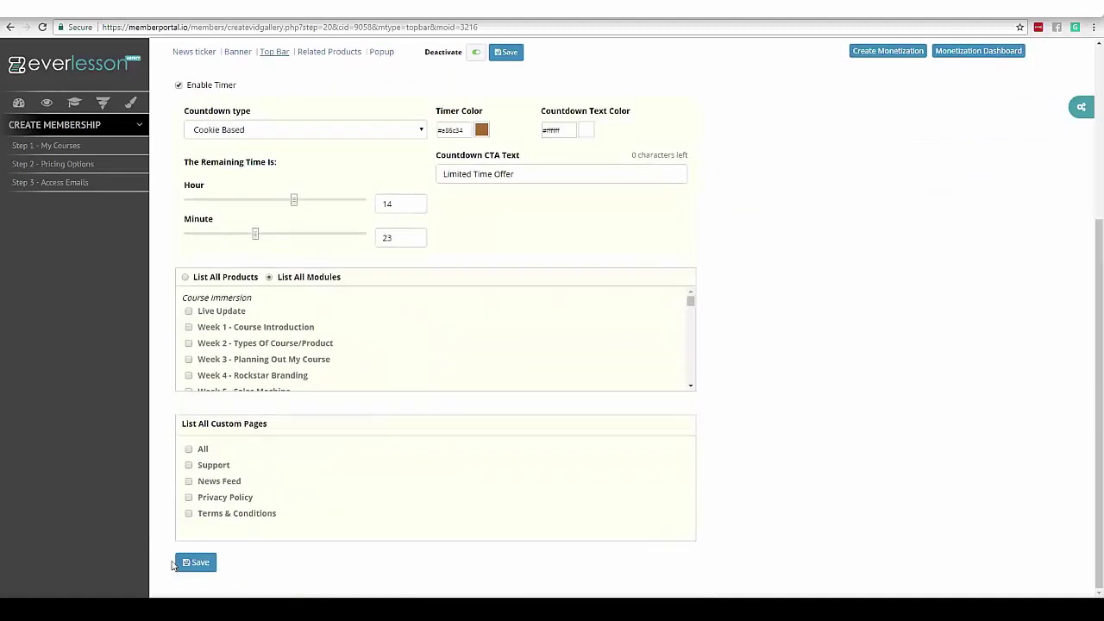
Open the campaign's related products setup, discarding the unsaved top bar edits.
{"action": "left_click_drag", "start_coordinate": [1100, 436], "coordinate": [1100, 261]}
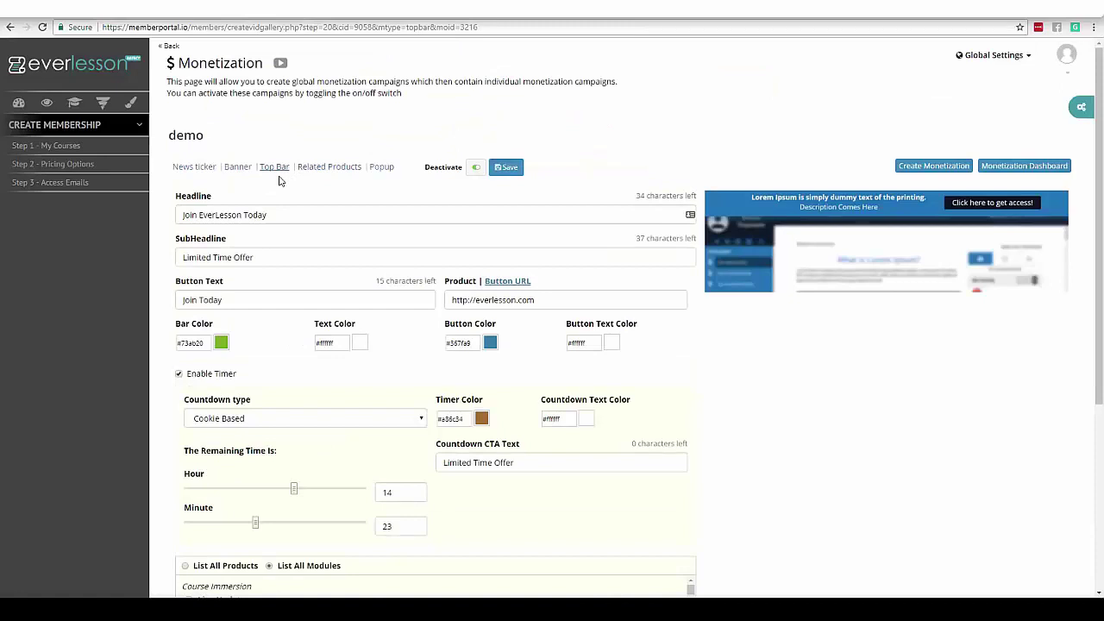
{"action": "left_click", "coordinate": [326, 171]}
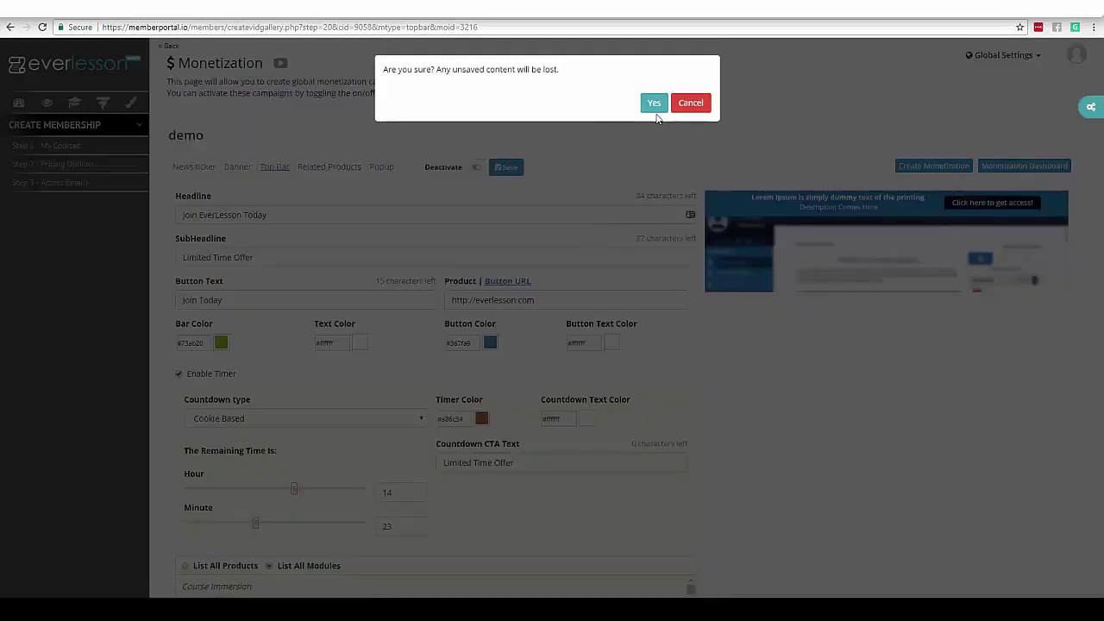
{"action": "left_click", "coordinate": [654, 104]}
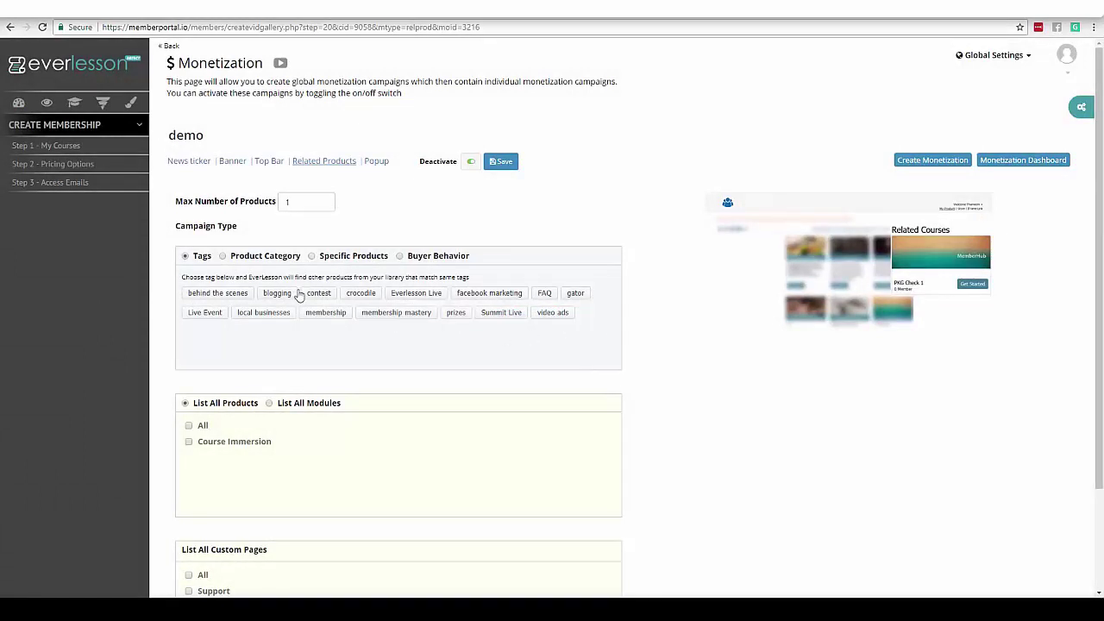
Select the tags "behind the scenes", "blogging" and "contest" for the tag-based related products campaign.
{"action": "left_click", "coordinate": [240, 298]}
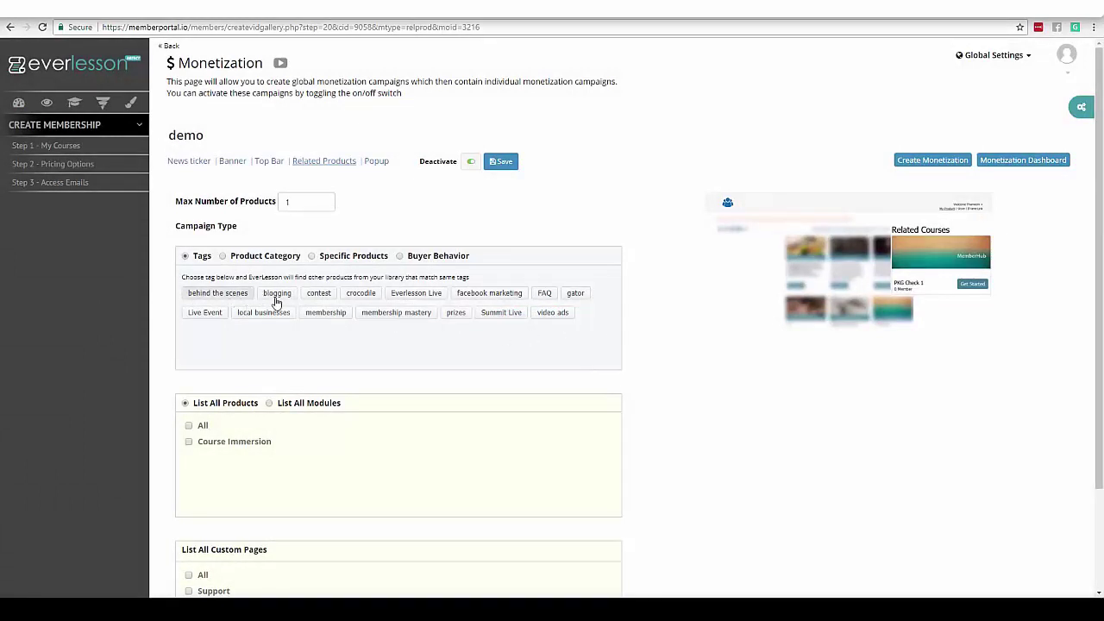
{"action": "left_click", "coordinate": [277, 297]}
{"action": "left_click", "coordinate": [320, 297]}
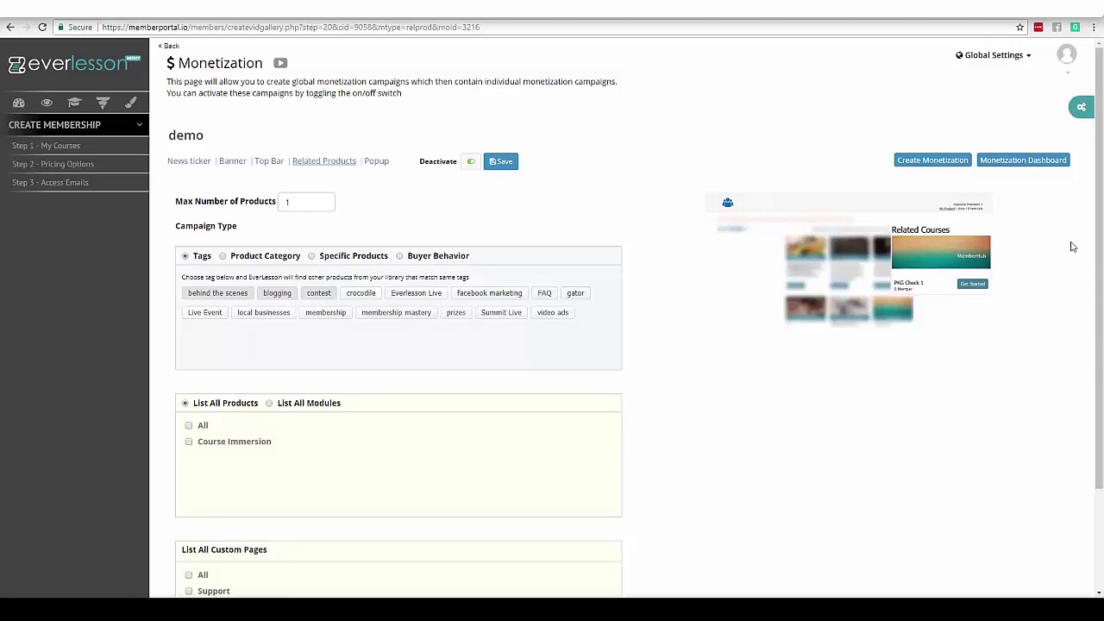
Look through the Product Category and Specific Products campaign types, and set the related products campaign type to Buyer Behavior.
{"action": "left_click", "coordinate": [224, 258]}
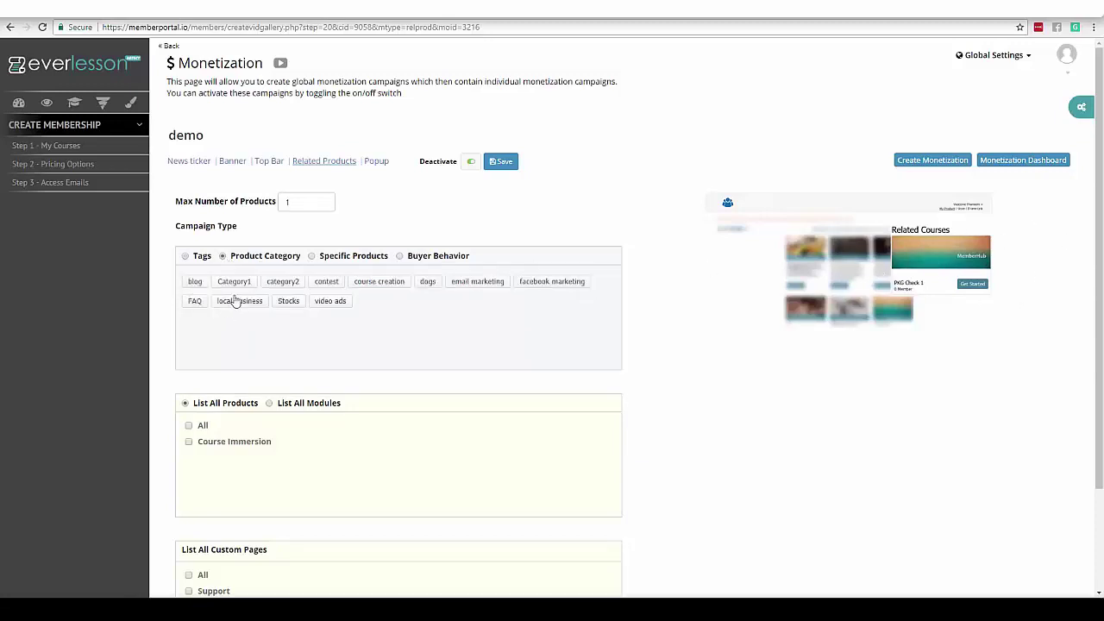
{"action": "left_click", "coordinate": [312, 257]}
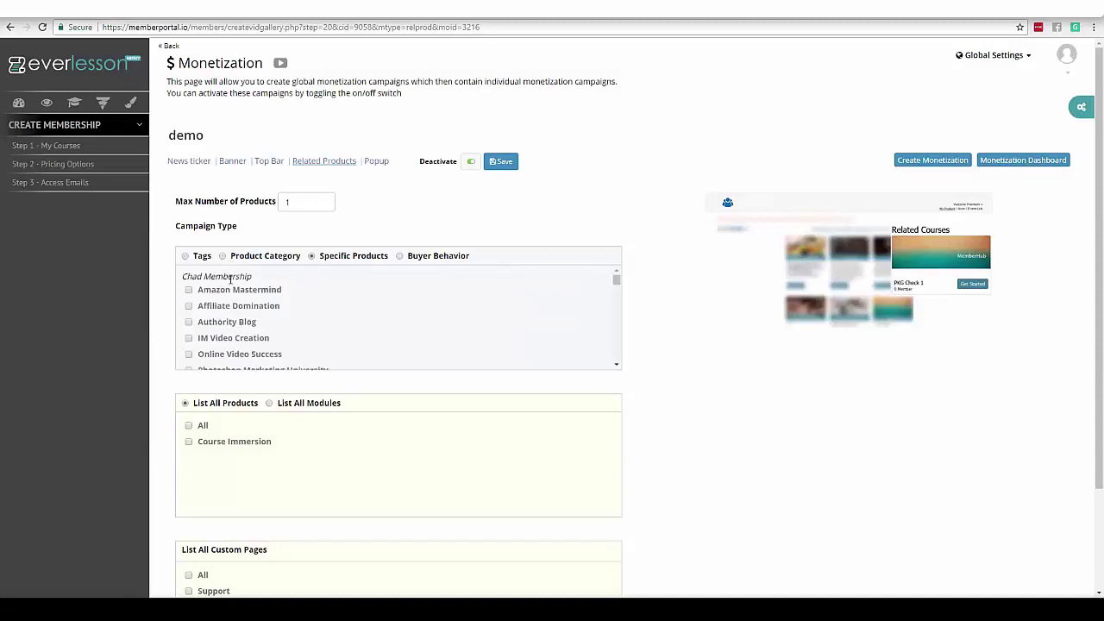
{"action": "left_click", "coordinate": [401, 257]}
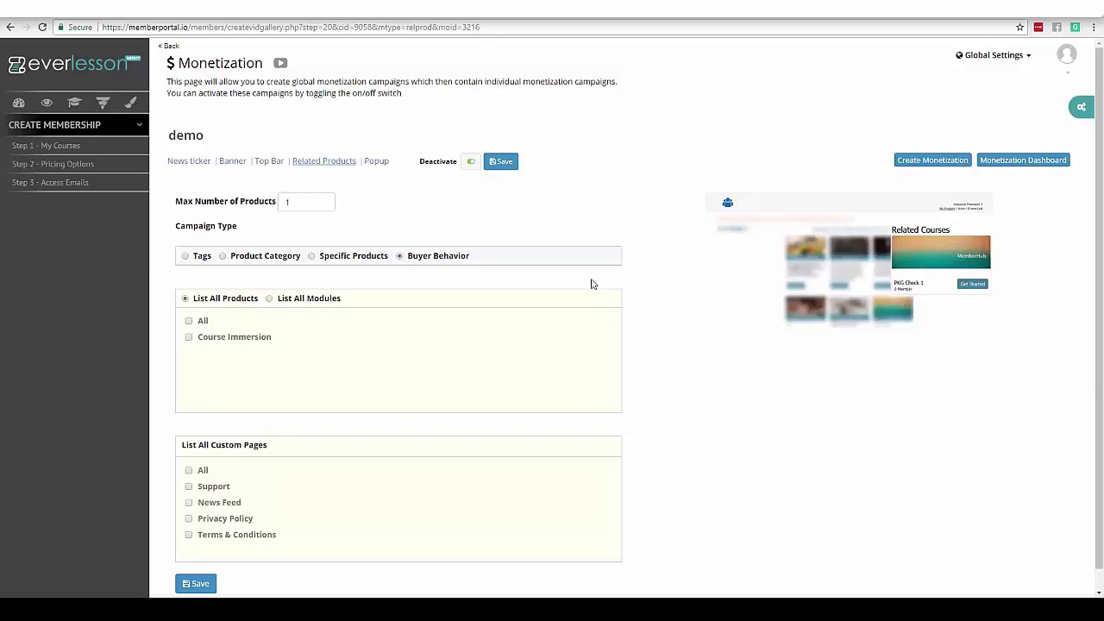
Target the related products campaign at all products, checking the module list and returning to the product list.
{"action": "left_click", "coordinate": [189, 321]}
{"action": "left_click", "coordinate": [268, 299]}
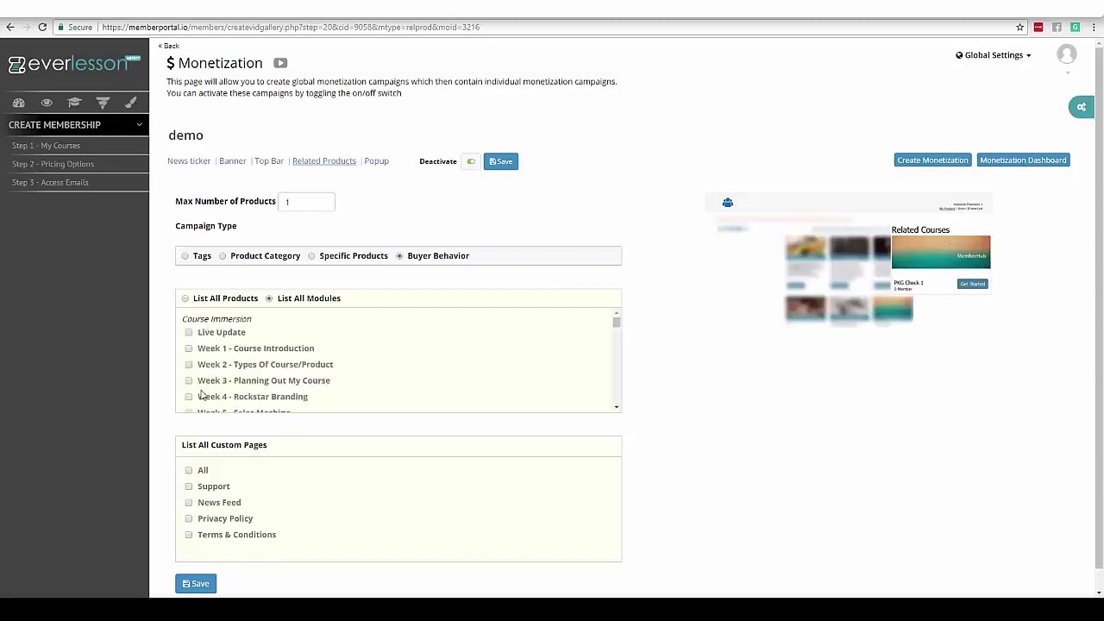
{"action": "left_click", "coordinate": [184, 299]}
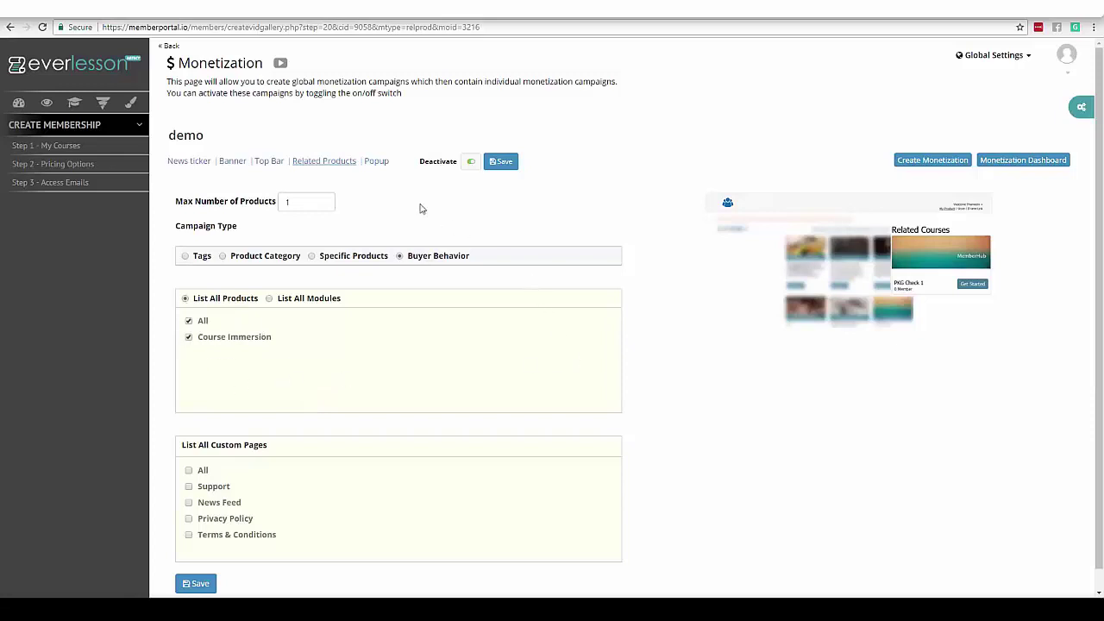
Open the popup setup without saving related products, and set its headline to "Grab EverFunnels Today!" and subheadline to "Limited Time Offer".
{"action": "left_click", "coordinate": [376, 162]}
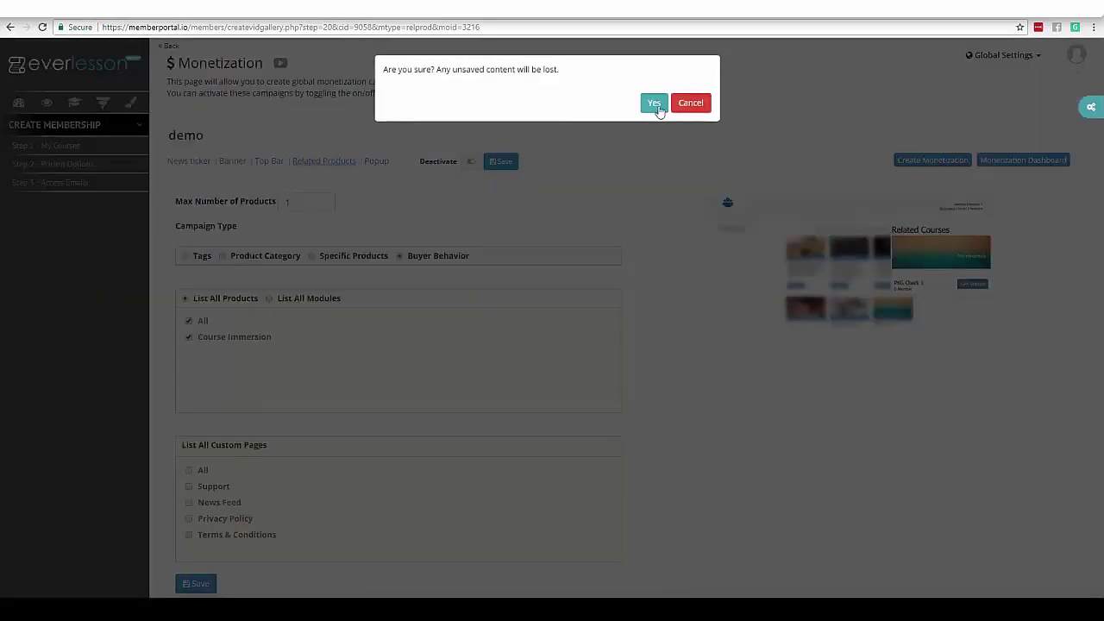
{"action": "left_click", "coordinate": [655, 104]}
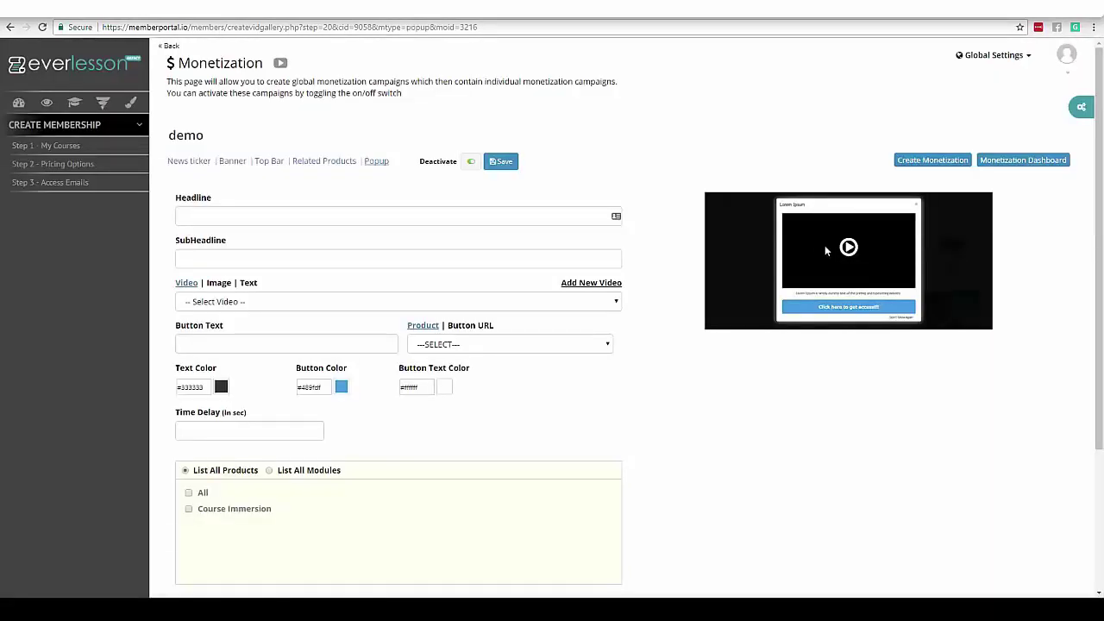
{"action": "left_click", "coordinate": [223, 221]}
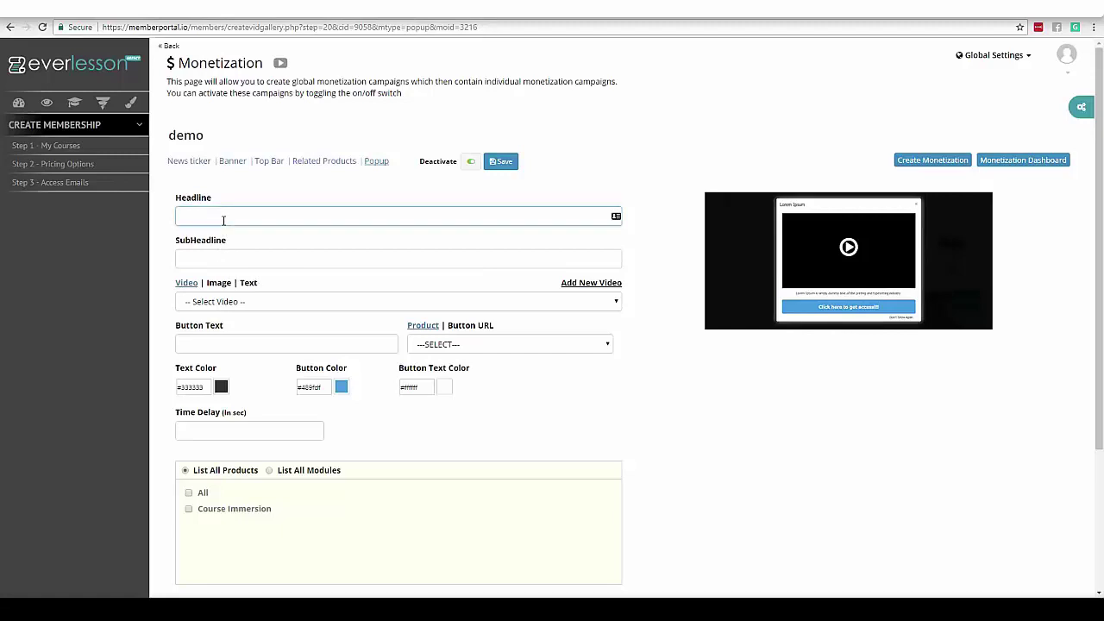
{"action": "type", "text": "Grab EverFunnels Today!"}
{"action": "left_click", "coordinate": [220, 257]}
{"action": "type", "text": "L"}
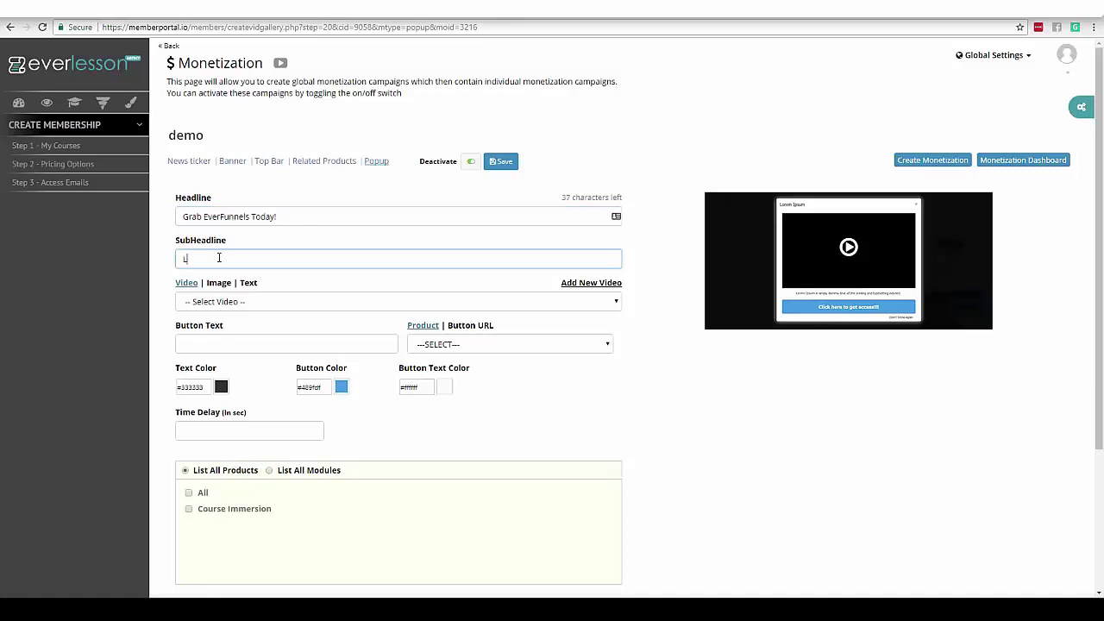
{"action": "type", "text": "imited Time Offer"}
{"action": "left_click", "coordinate": [718, 394]}
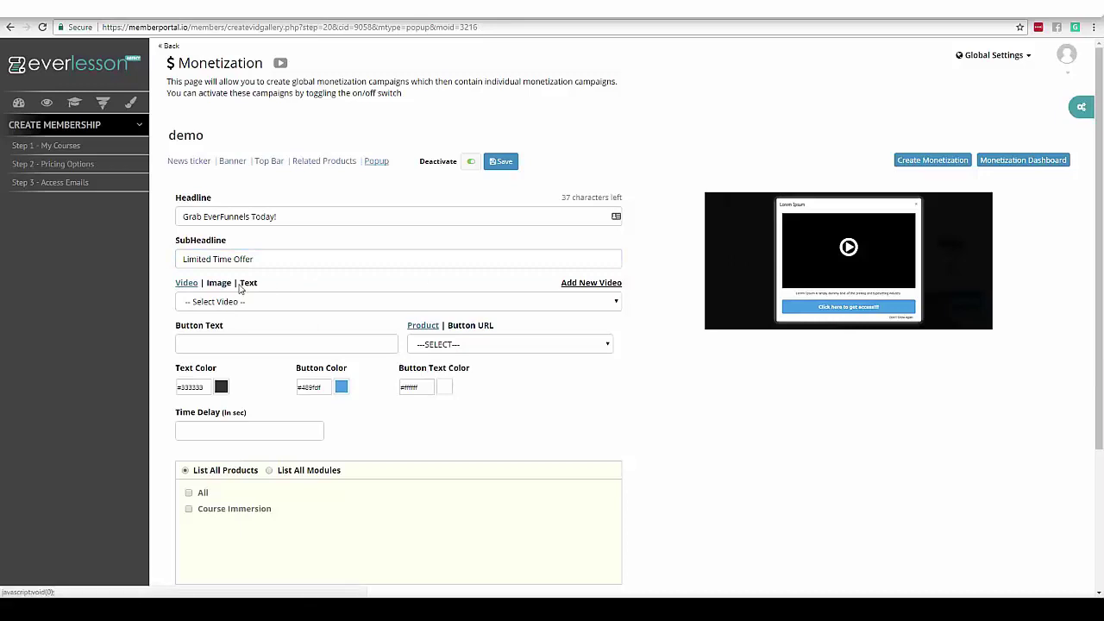
{"action": "left_click", "coordinate": [612, 303]}
{"action": "left_click", "coordinate": [371, 319]}
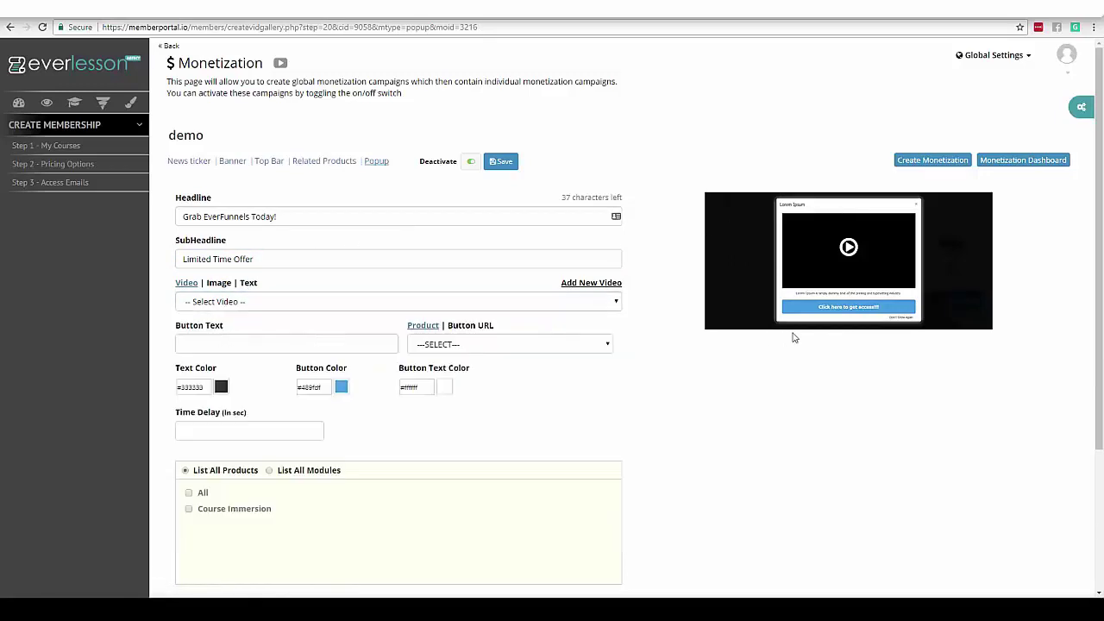
{"action": "left_click", "coordinate": [311, 342]}
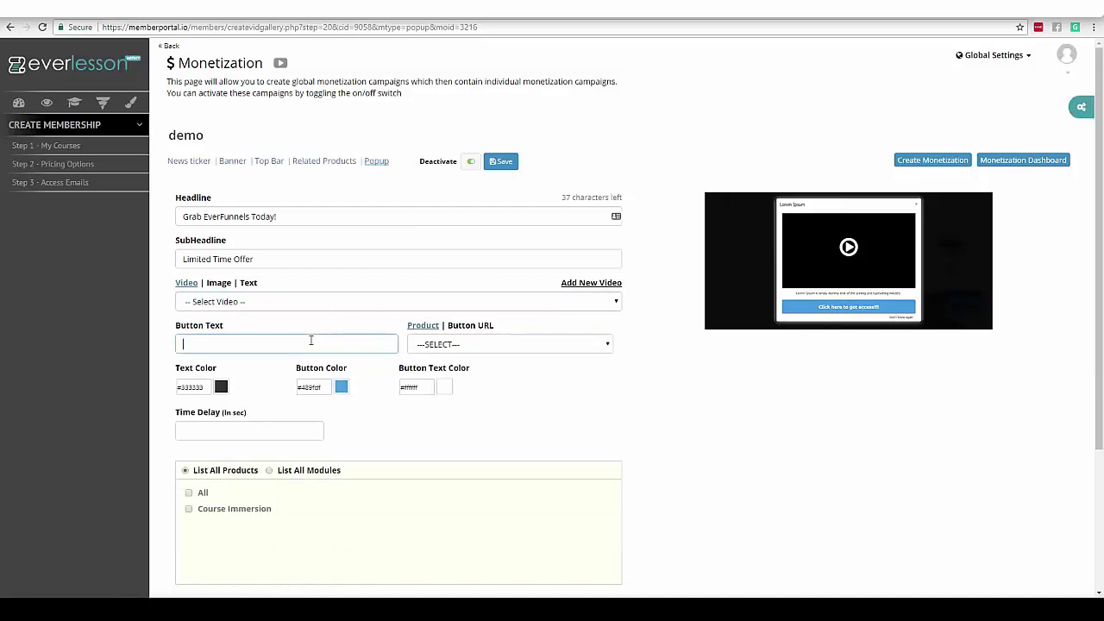
{"action": "type", "text": "Click Here To Get Started"}
{"action": "left_click", "coordinate": [647, 360]}
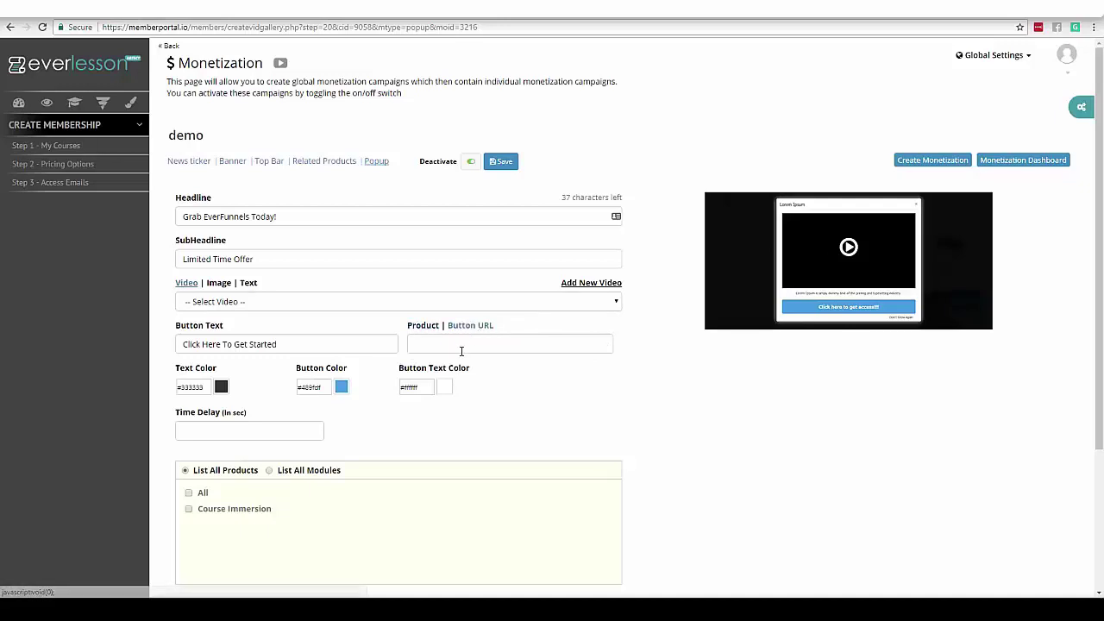
{"action": "left_click", "coordinate": [471, 326]}
{"action": "type", "text": "http://eve"}
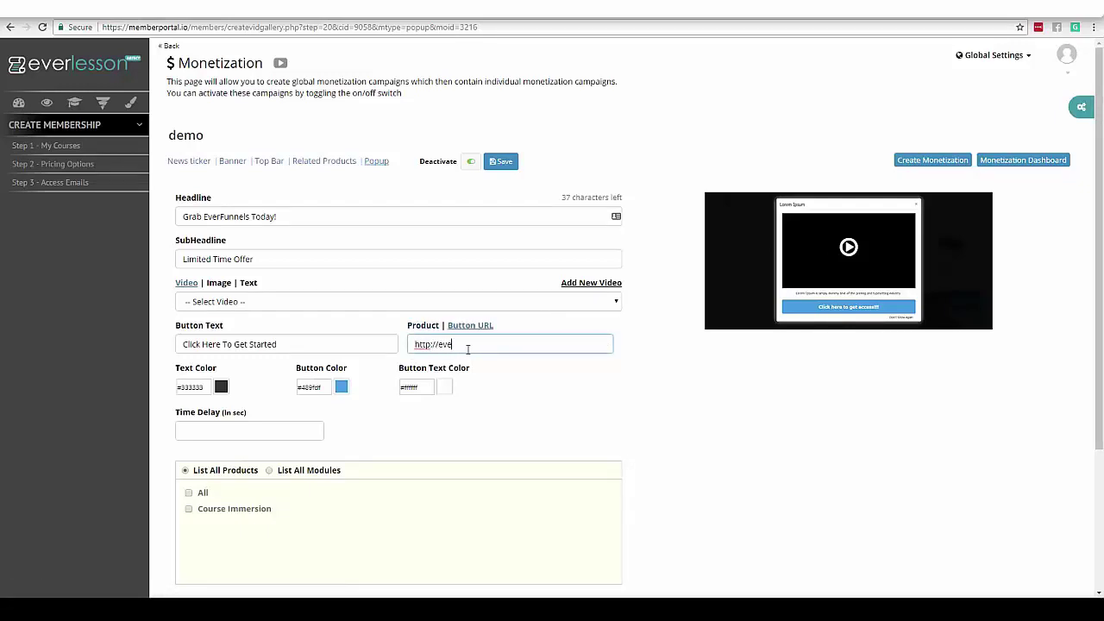
{"action": "type", "text": "relesson.com"}
{"action": "left_click", "coordinate": [753, 373]}
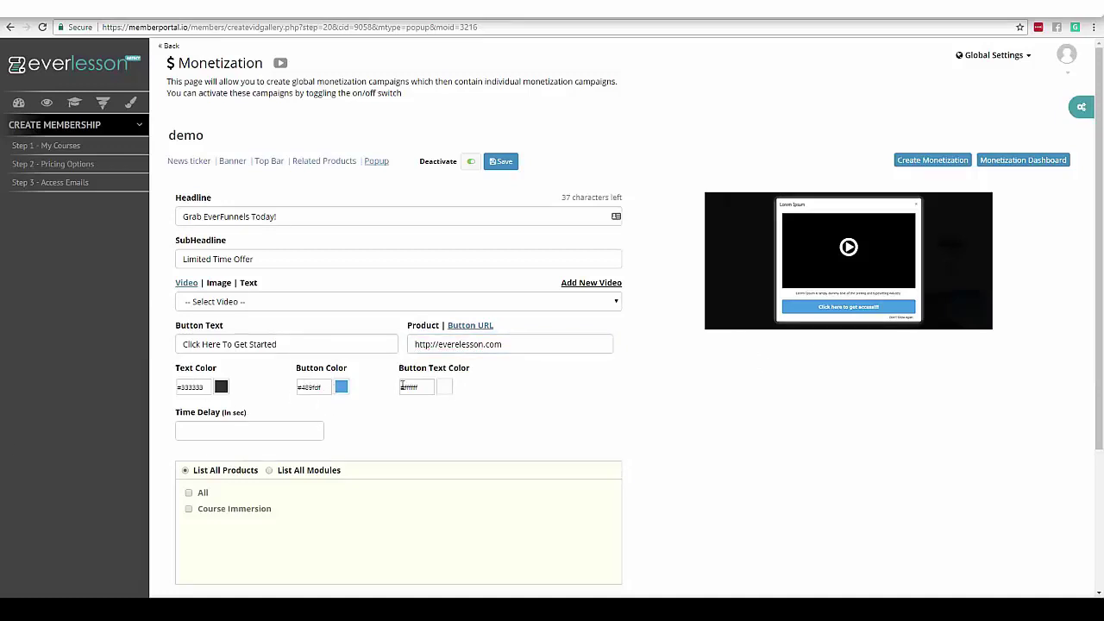
Try targeting the popup at all products, and at the Live Update module in the list of all modules.
{"action": "left_click", "coordinate": [249, 429]}
{"action": "scroll", "coordinate": [1079, 400], "scroll_direction": "down", "scroll_amount": 2}
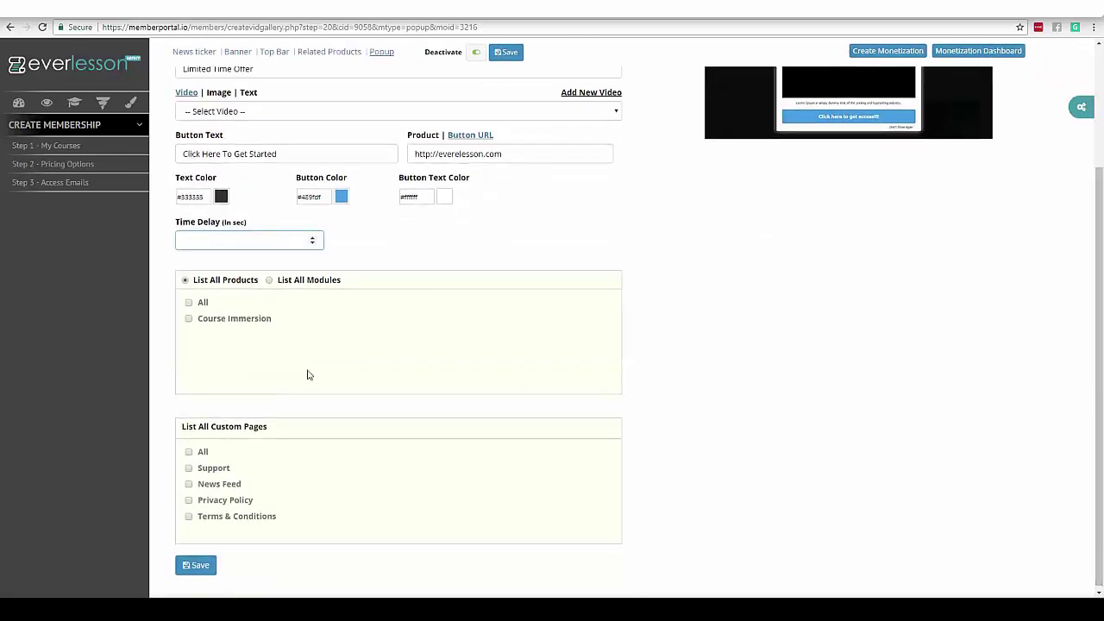
{"action": "left_click", "coordinate": [189, 303]}
{"action": "left_click", "coordinate": [189, 304]}
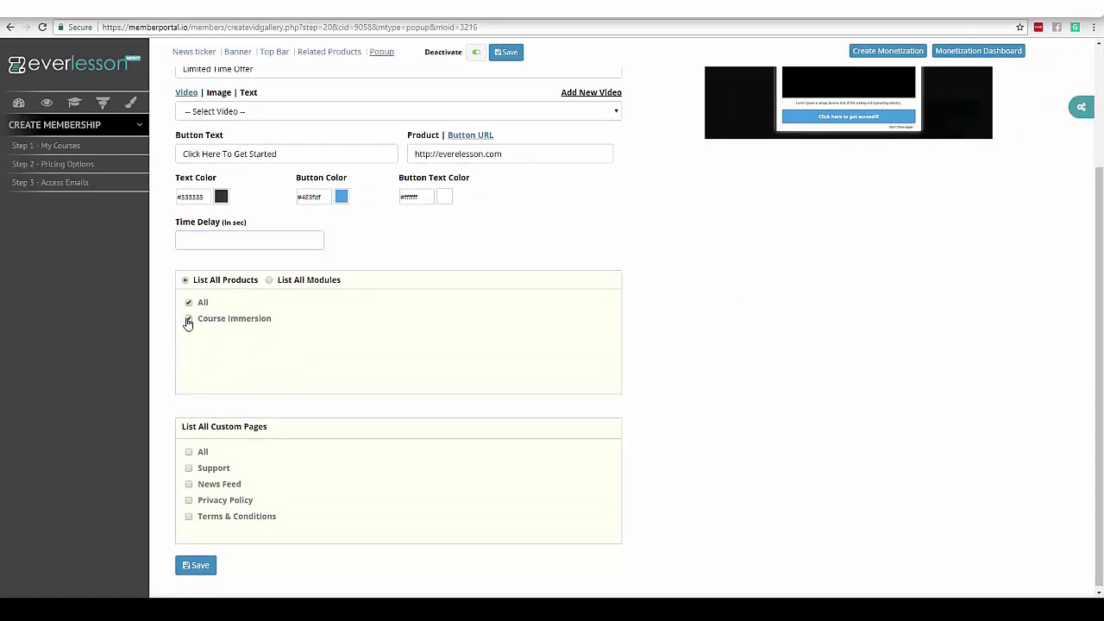
{"action": "left_click", "coordinate": [270, 280]}
{"action": "left_click", "coordinate": [189, 314]}
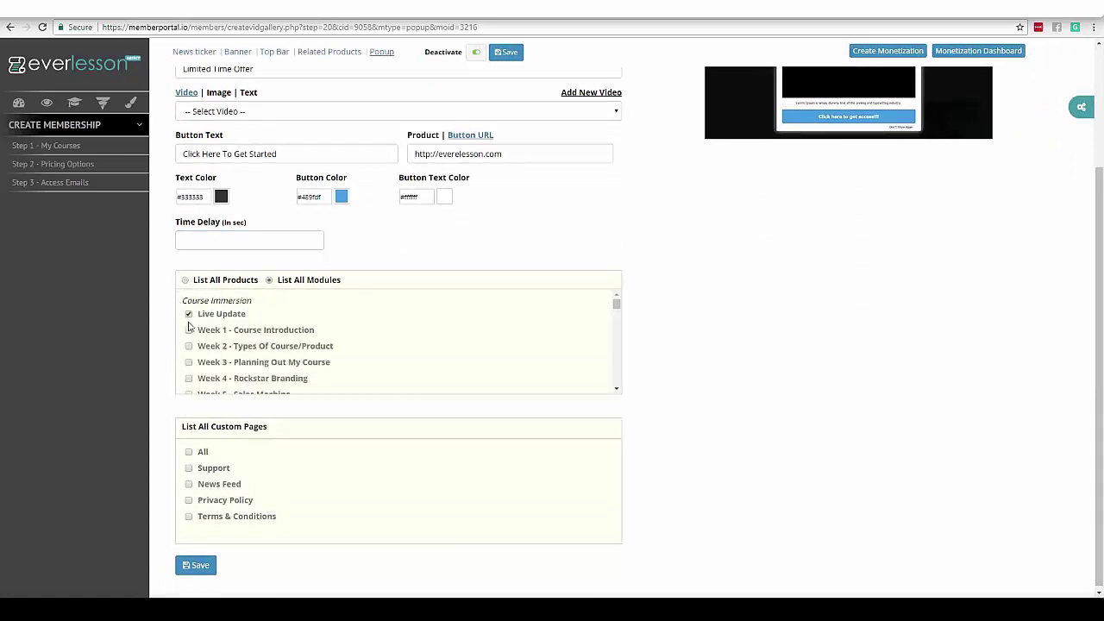
{"action": "left_click", "coordinate": [189, 315]}
Return to the campaign's news ticker setup, discarding the unsaved popup edits.
{"action": "scroll", "coordinate": [1100, 345], "scroll_direction": "up", "scroll_amount": 3}
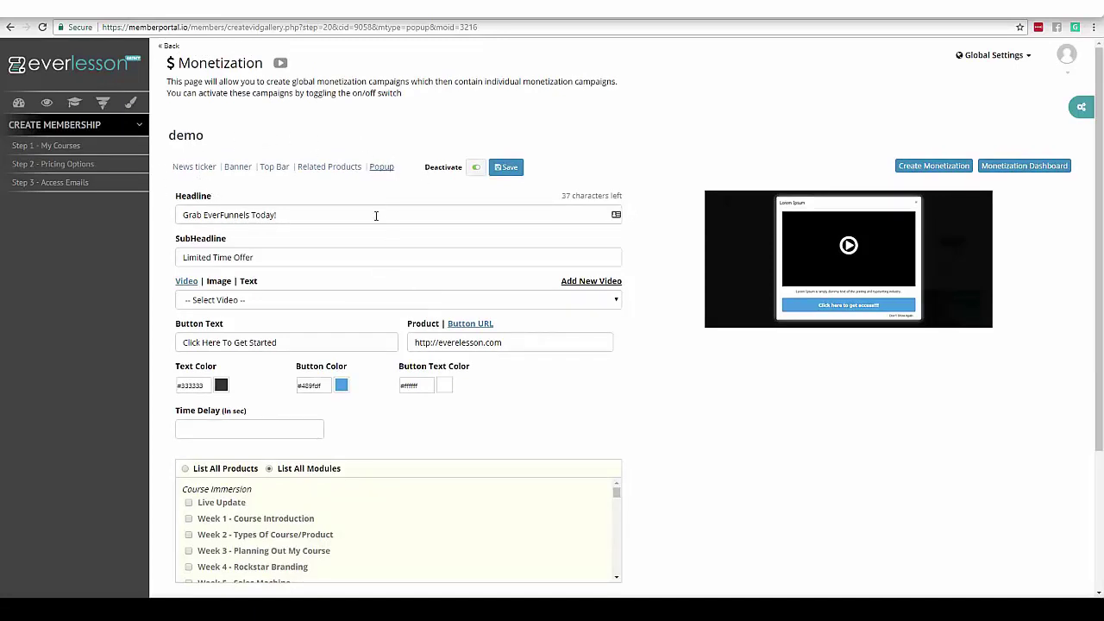
{"action": "left_click", "coordinate": [197, 169]}
{"action": "left_click", "coordinate": [651, 104]}
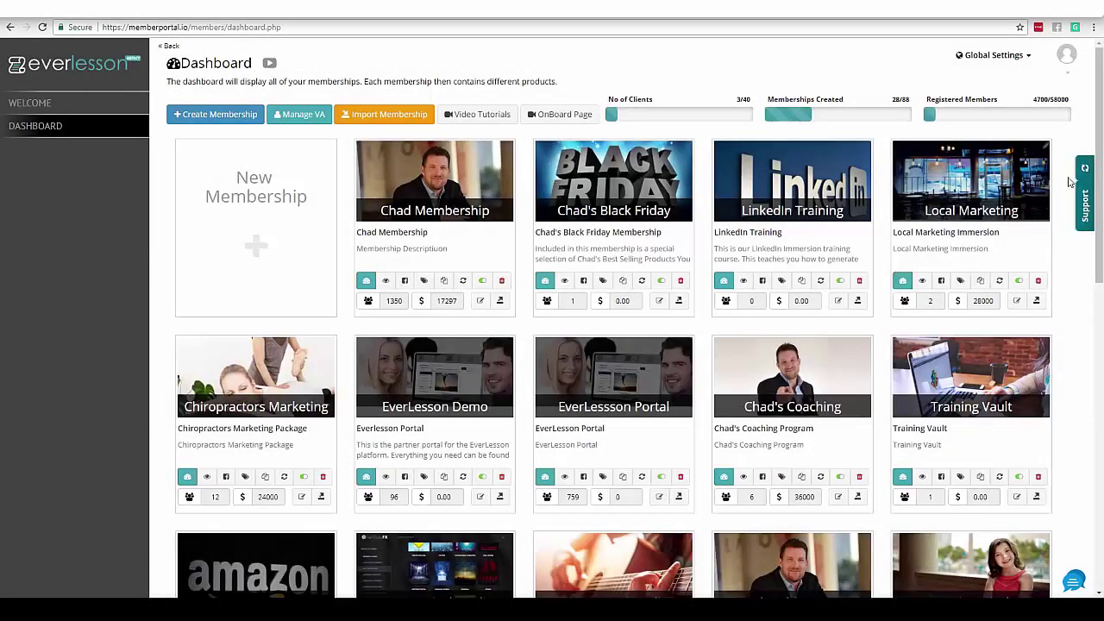
Open the Cooking World membership for editing from the dashboard and start creating a new course.
{"action": "left_click_drag", "start_coordinate": [1097, 157], "coordinate": [1085, 466]}
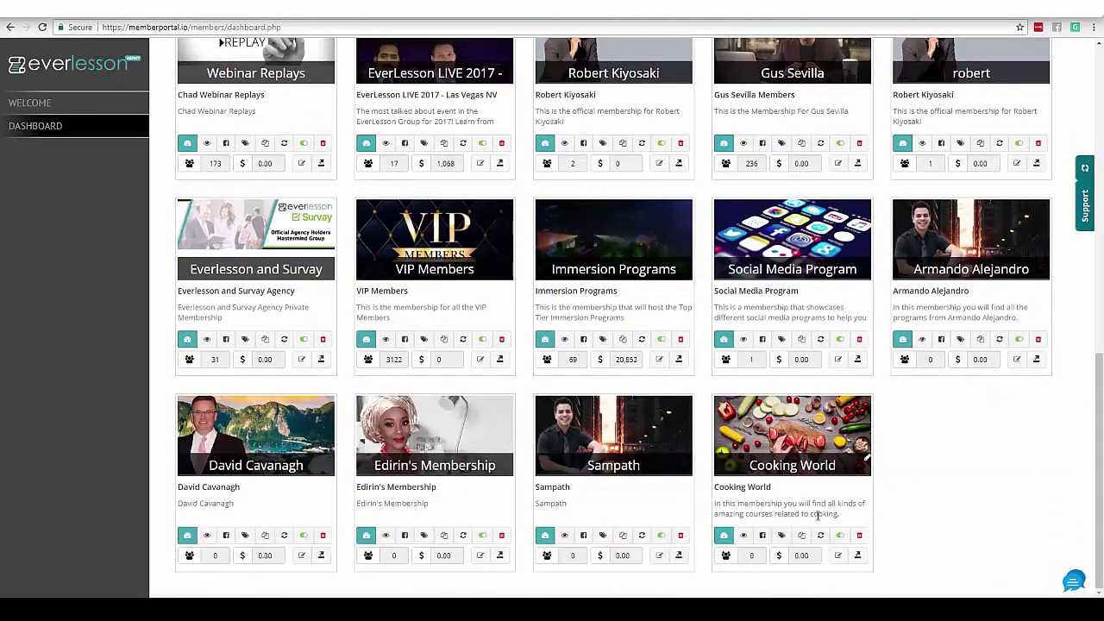
{"action": "left_click", "coordinate": [838, 558]}
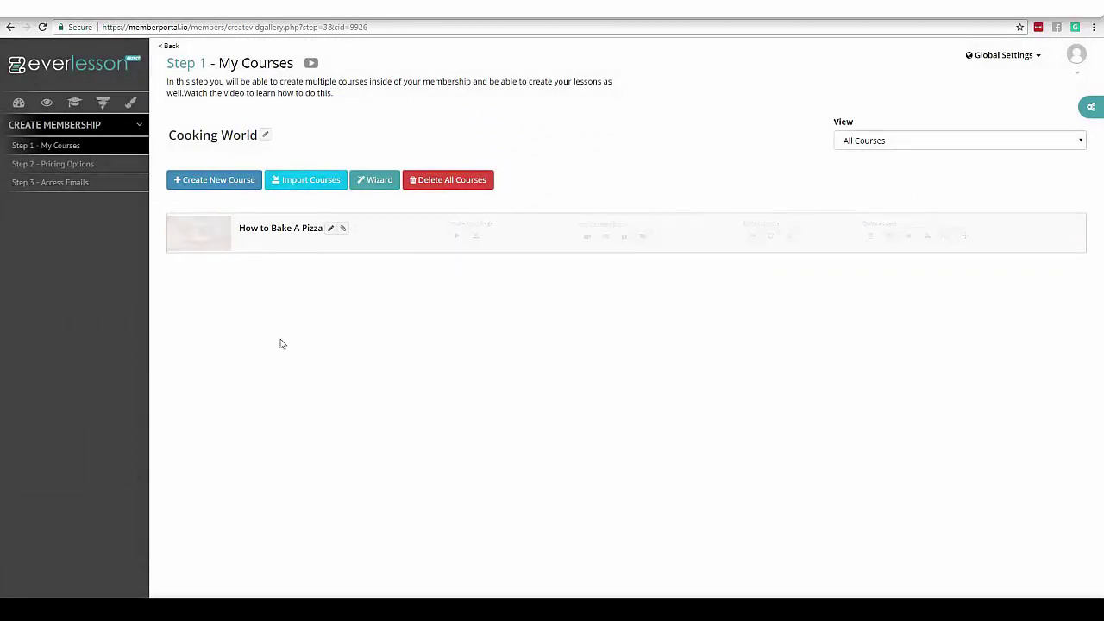
{"action": "left_click", "coordinate": [213, 183]}
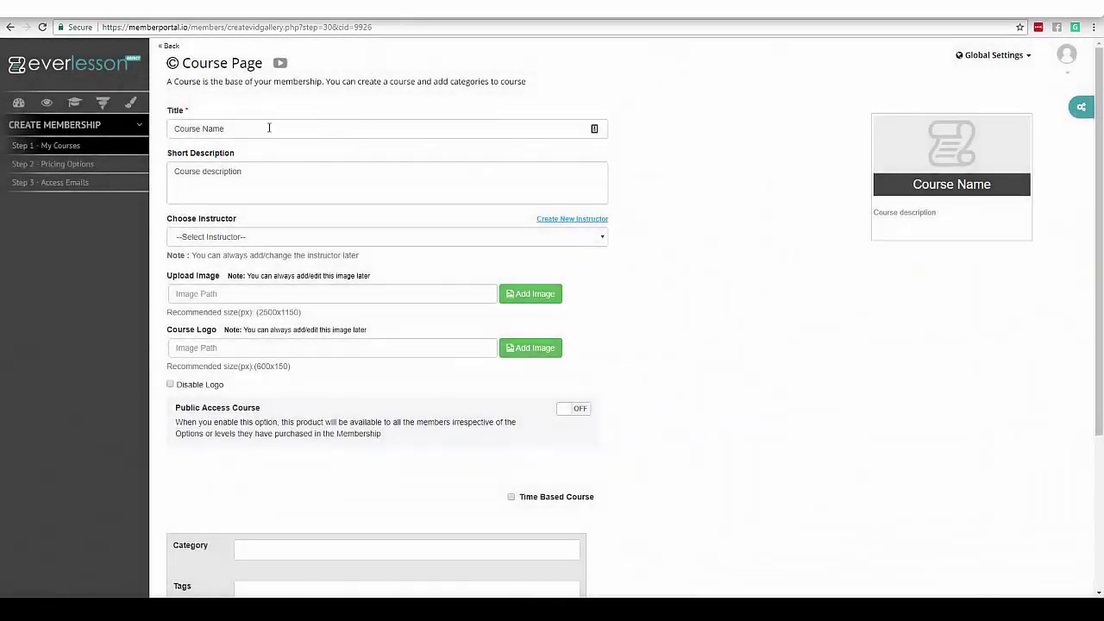
Set the new course's title to "How to Bake A Pie".
{"action": "left_click_drag", "start_coordinate": [268, 128], "coordinate": [69, 144]}
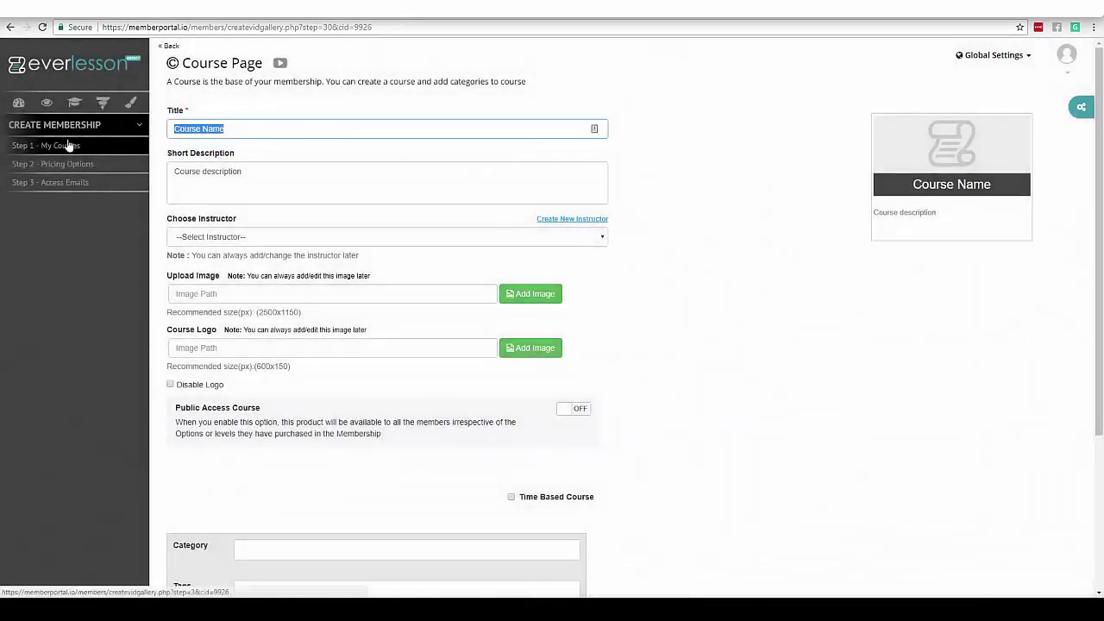
{"action": "type", "text": "How to Bake "}
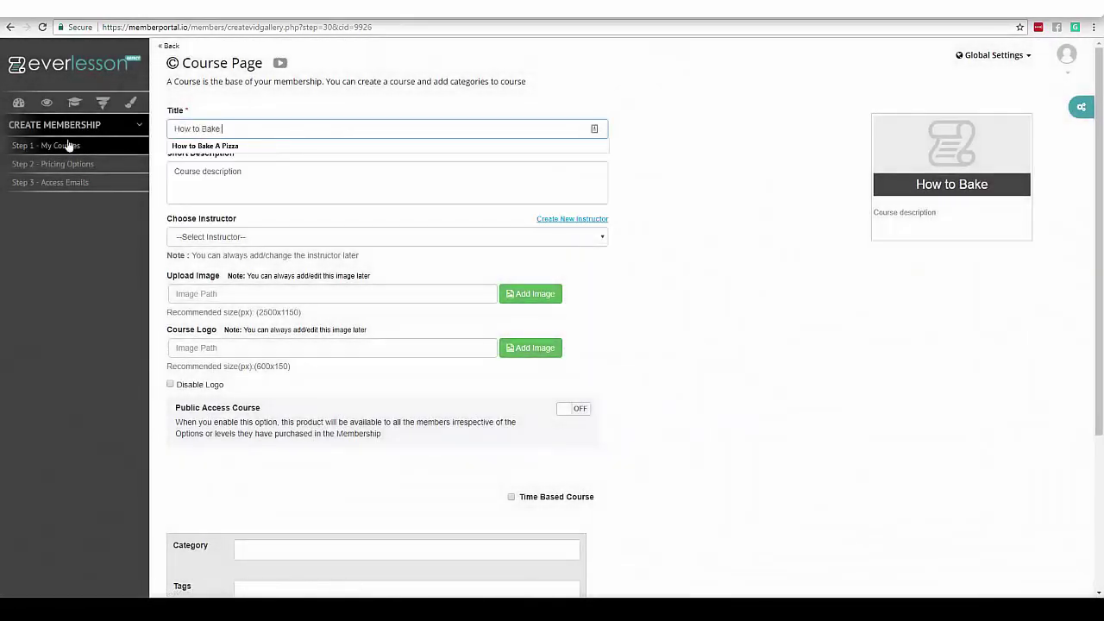
{"action": "type", "text": "A Pie"}
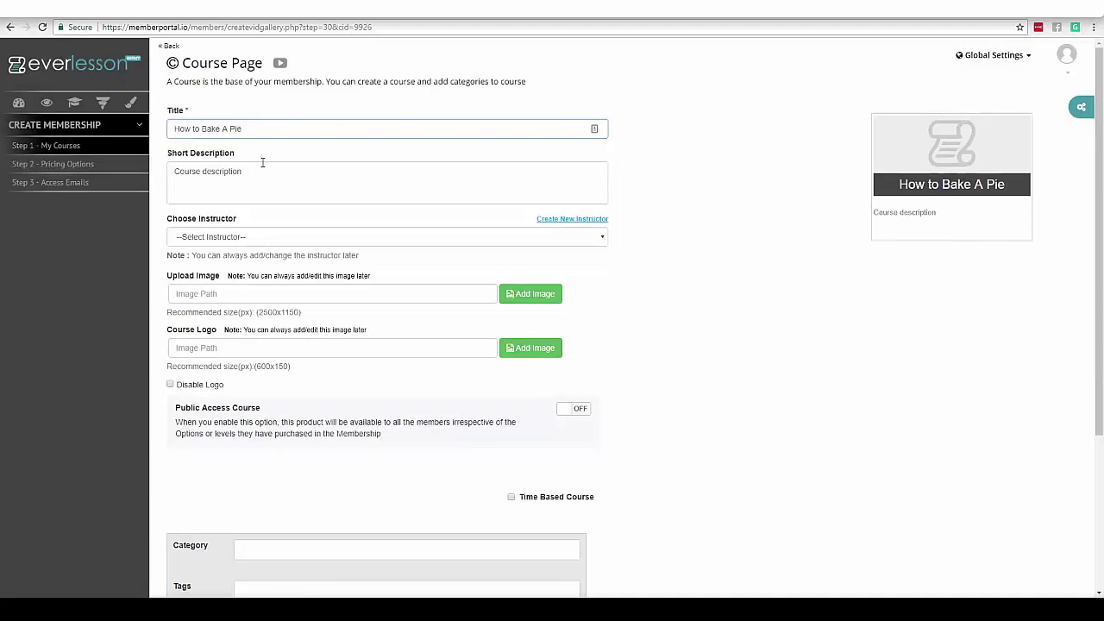
Set the course's short description to "In this course I'm going to teach you the step-by-step process to create a pie".
{"action": "triple_click", "coordinate": [195, 181]}
{"action": "type", "text": "In this "}
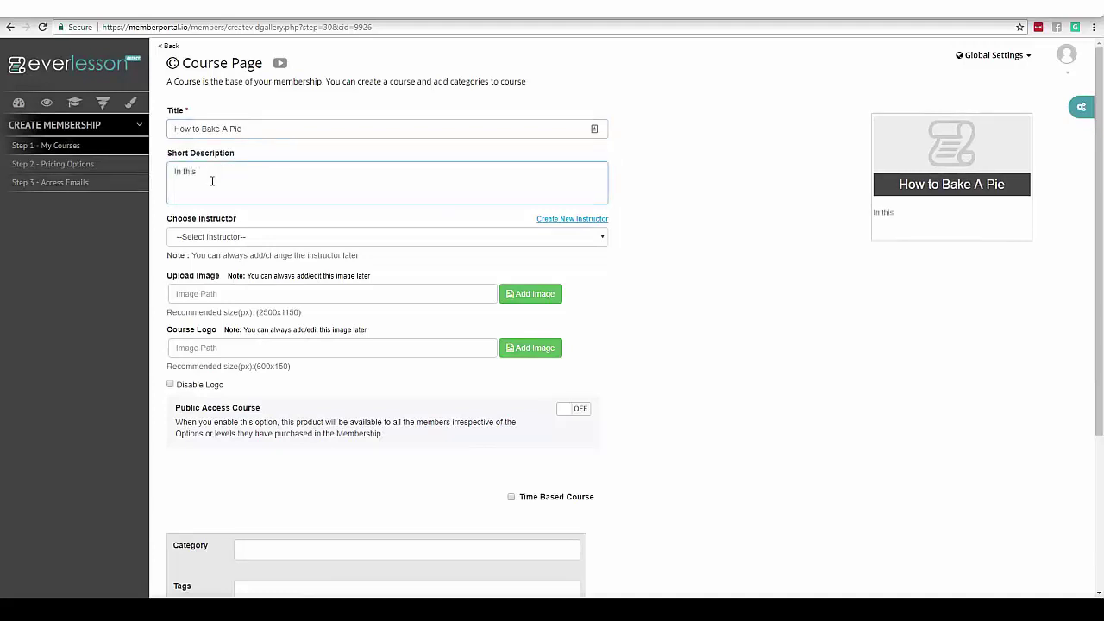
{"action": "type", "text": "course I'm going to teach you the step-by-"}
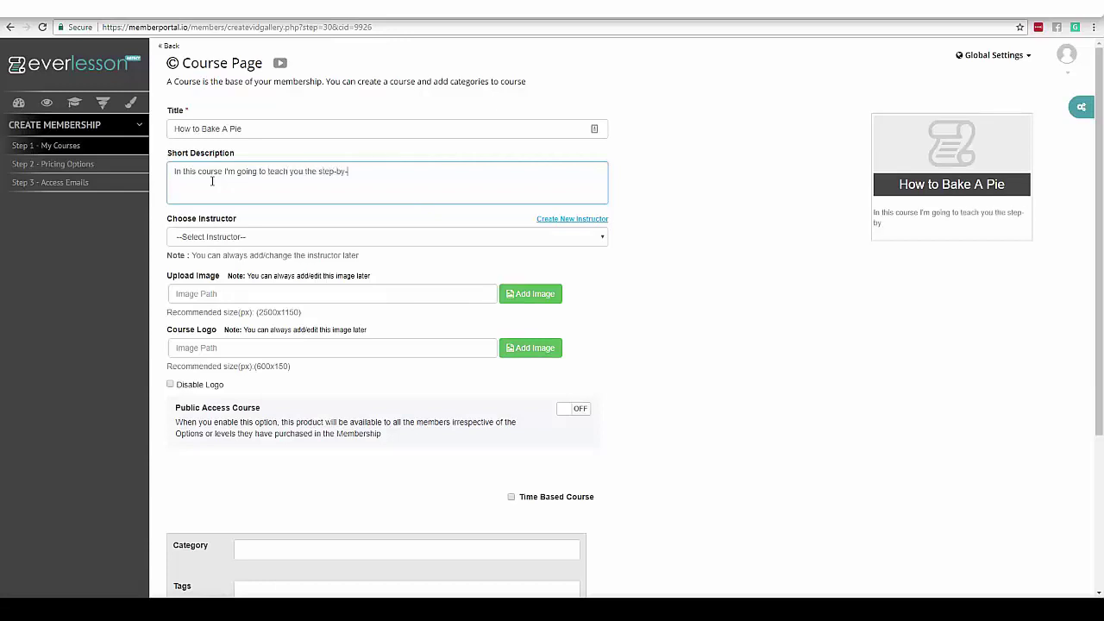
{"action": "type", "text": "step process to create a pie"}
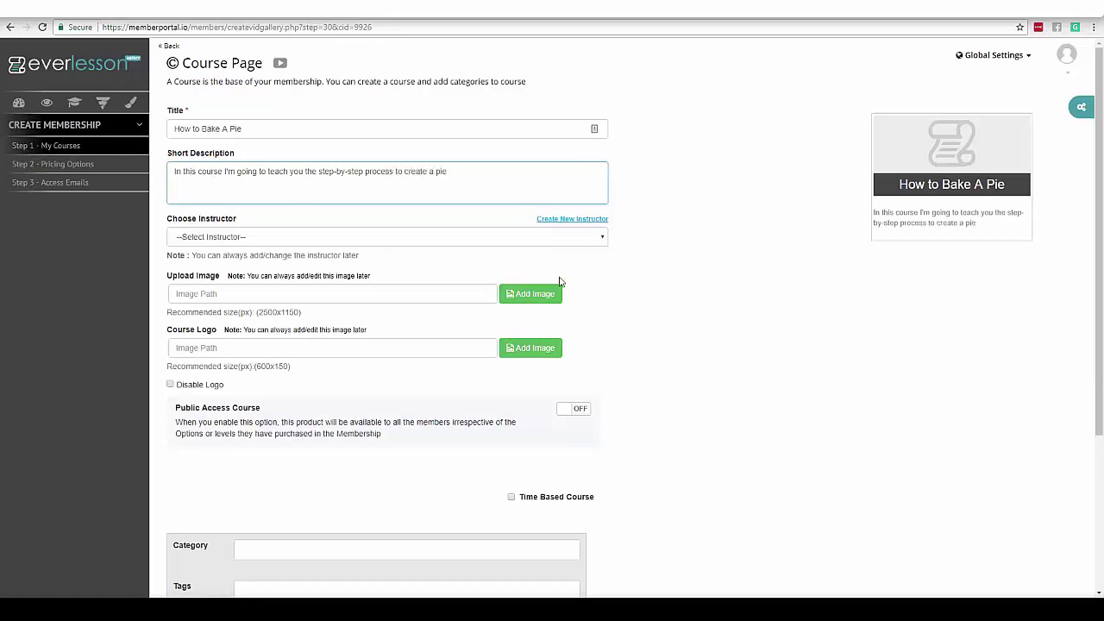
{"action": "left_click", "coordinate": [746, 295]}
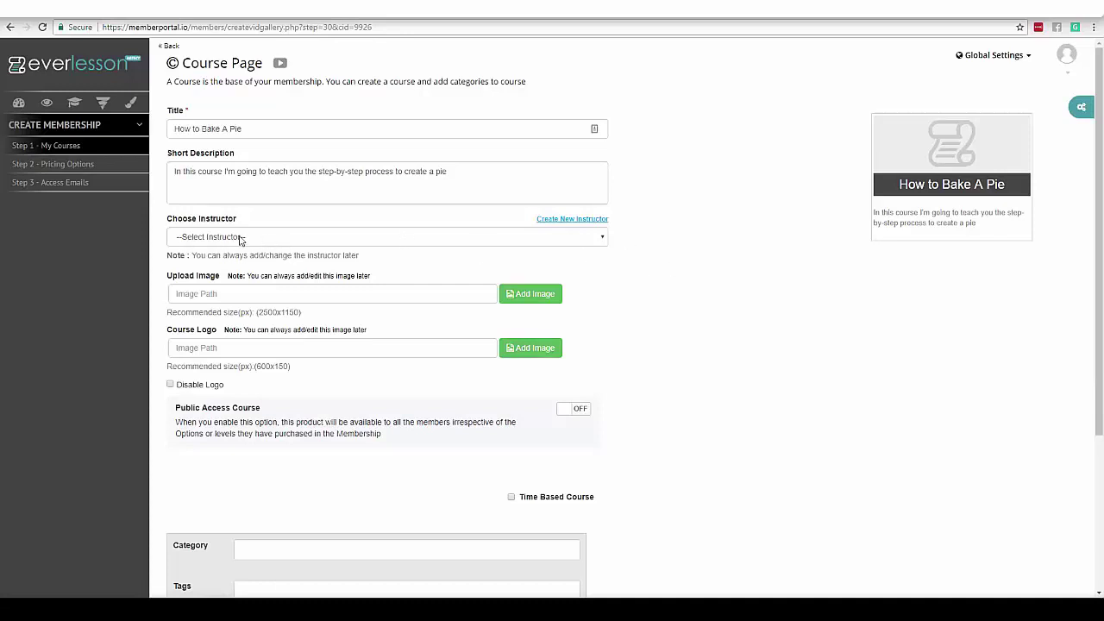
Upload the pie picture from the Desktop, found by searching for "pie", and insert it as the course image.
{"action": "left_click", "coordinate": [608, 245]}
{"action": "left_click", "coordinate": [629, 252]}
{"action": "left_click", "coordinate": [526, 296]}
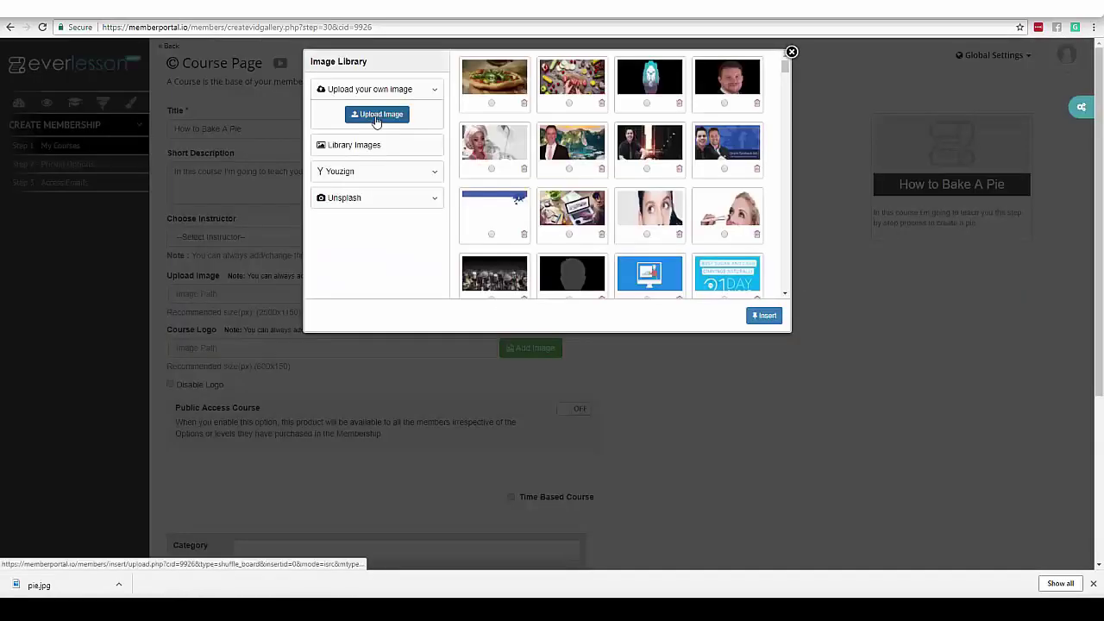
{"action": "left_click", "coordinate": [377, 116]}
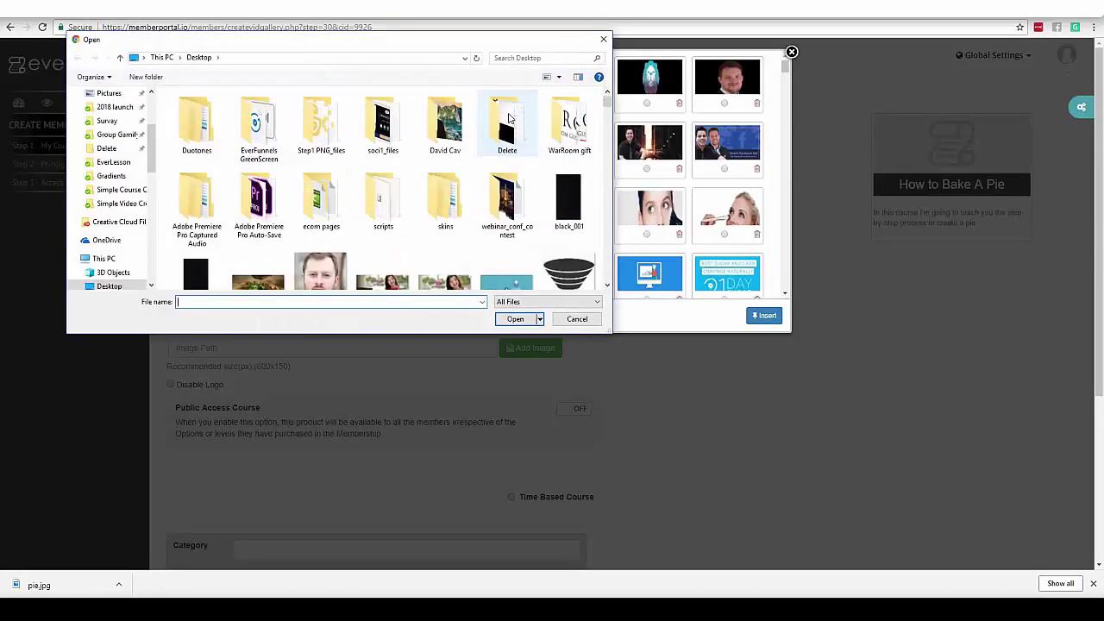
{"action": "left_click_drag", "start_coordinate": [607, 100], "coordinate": [607, 103]}
{"action": "left_click", "coordinate": [568, 58]}
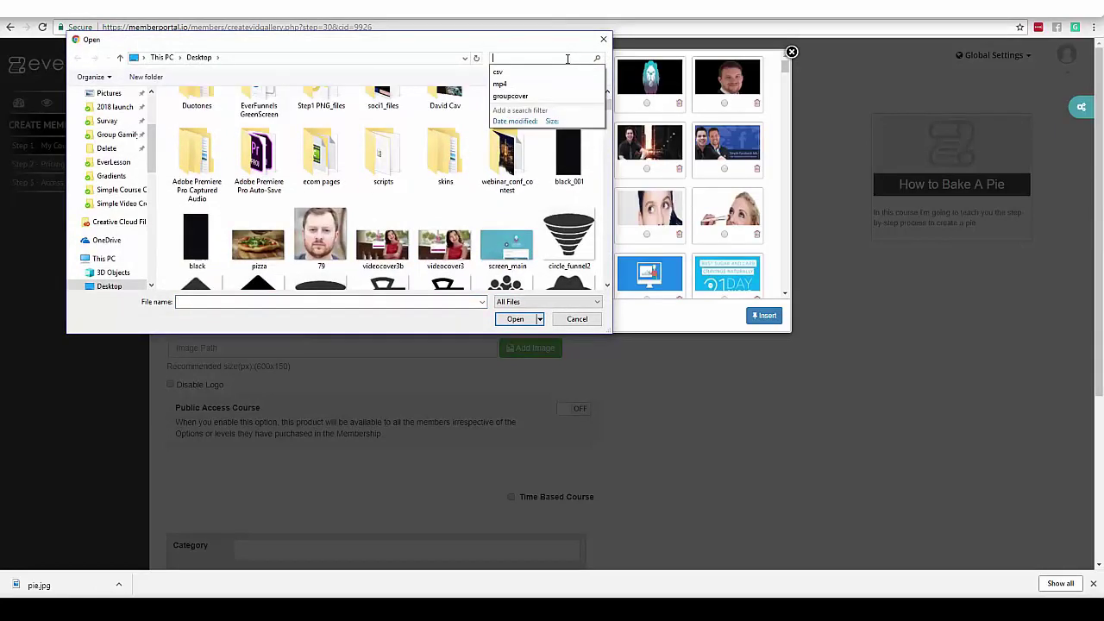
{"action": "type", "text": "pie"}
{"action": "double_click", "coordinate": [204, 126]}
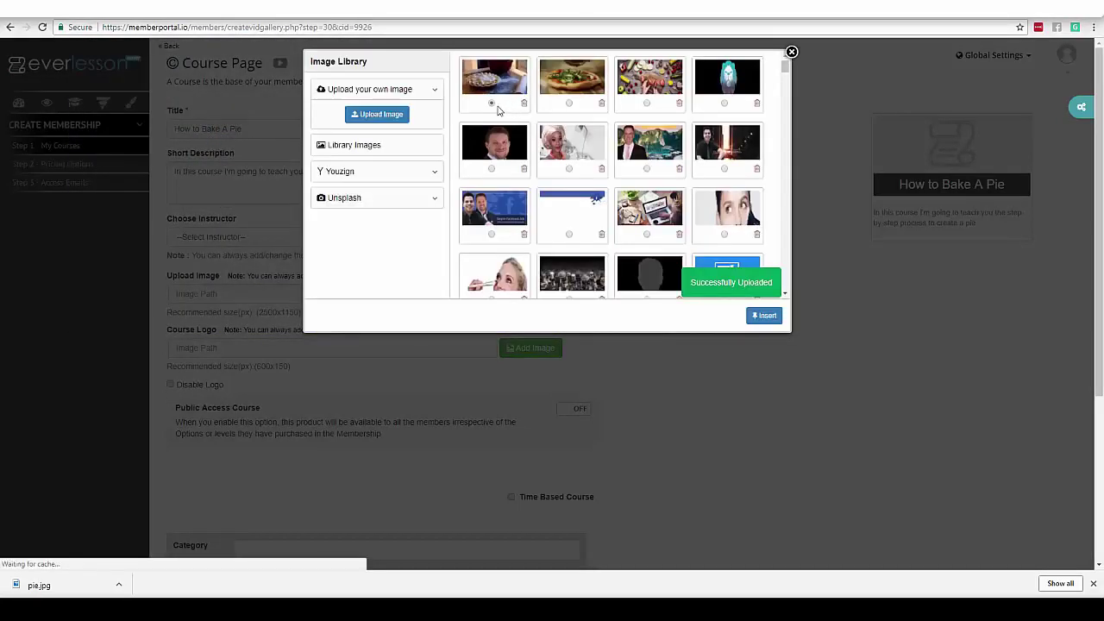
{"action": "left_click", "coordinate": [766, 316]}
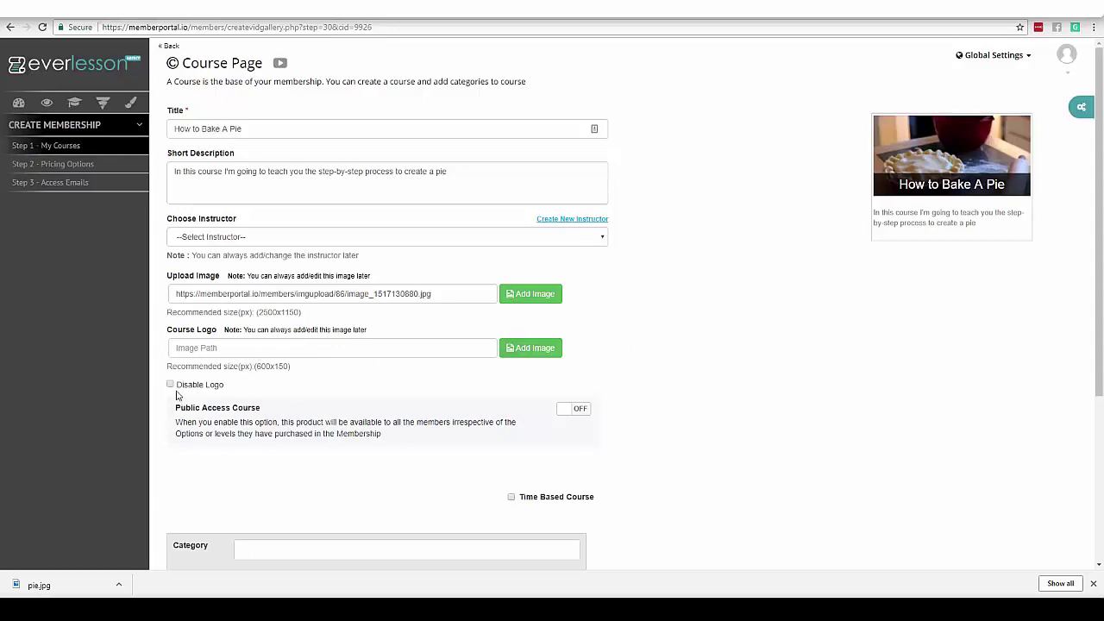
Disable the course logo, add the category "cooking" and the tag "pie", and save the course.
{"action": "left_click_drag", "start_coordinate": [1098, 296], "coordinate": [1069, 448]}
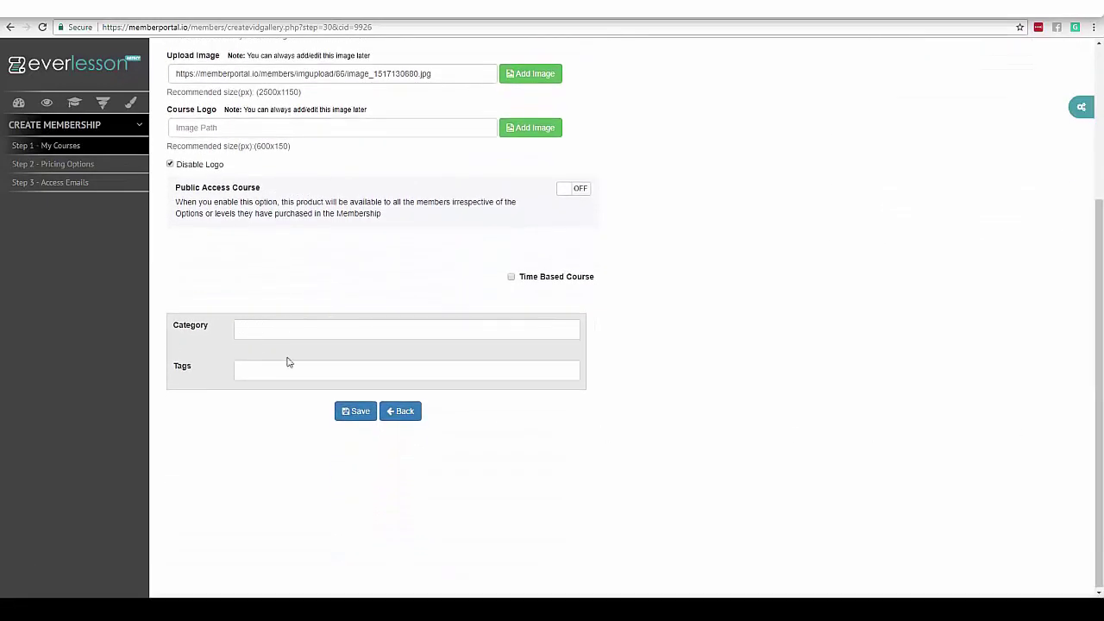
{"action": "left_click", "coordinate": [231, 333]}
{"action": "type", "text": "cooking"}
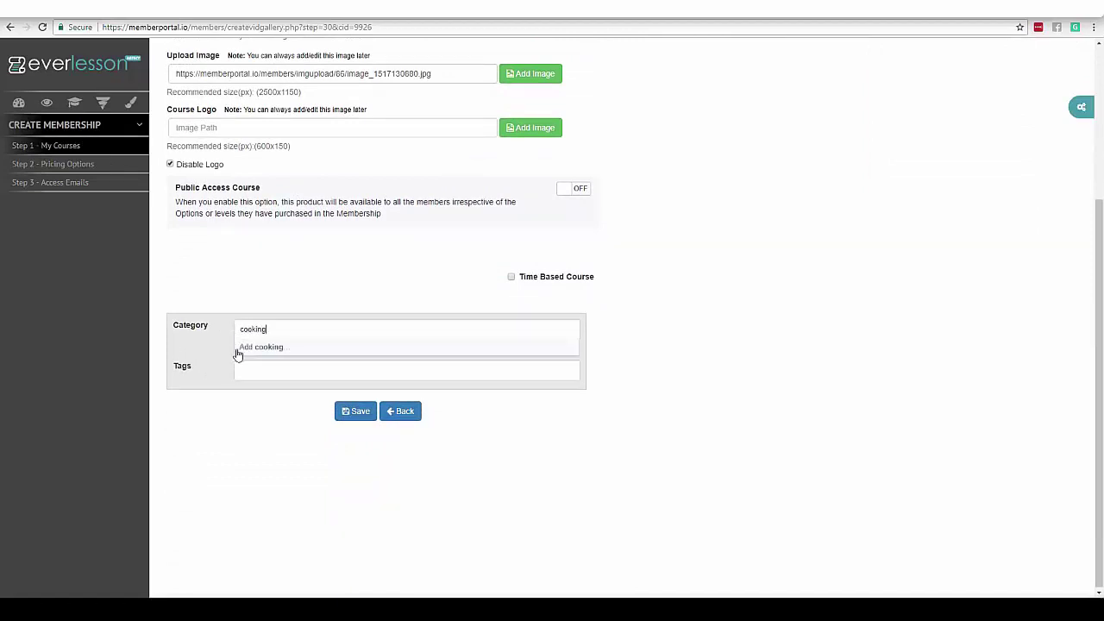
{"action": "left_click", "coordinate": [243, 348]}
{"action": "left_click", "coordinate": [255, 371]}
{"action": "type", "text": "pl"}
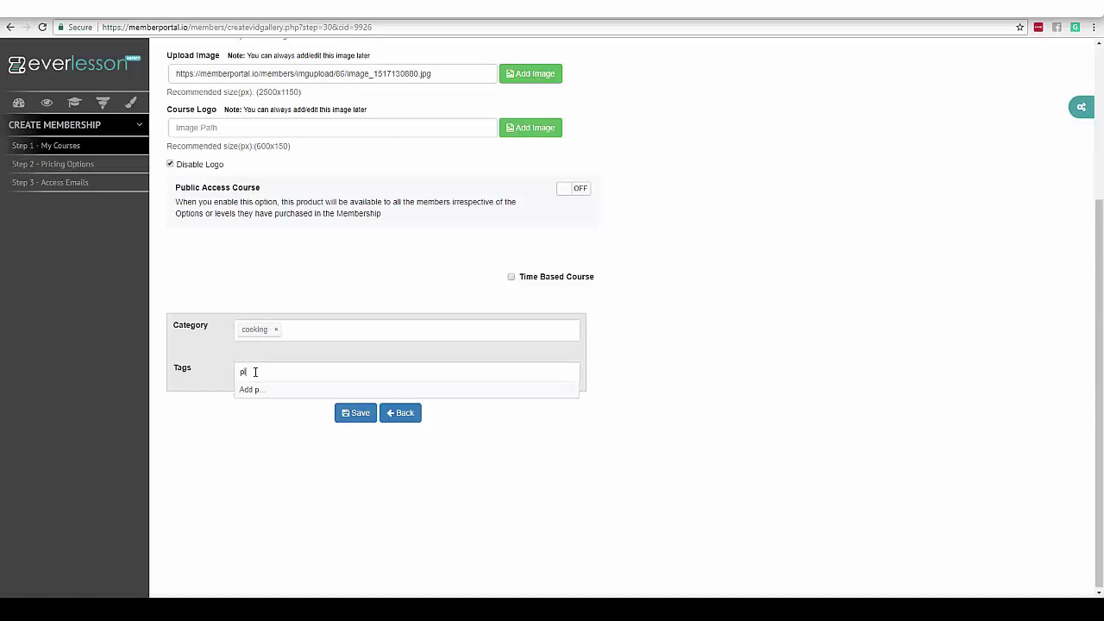
{"action": "key", "text": "Return"}
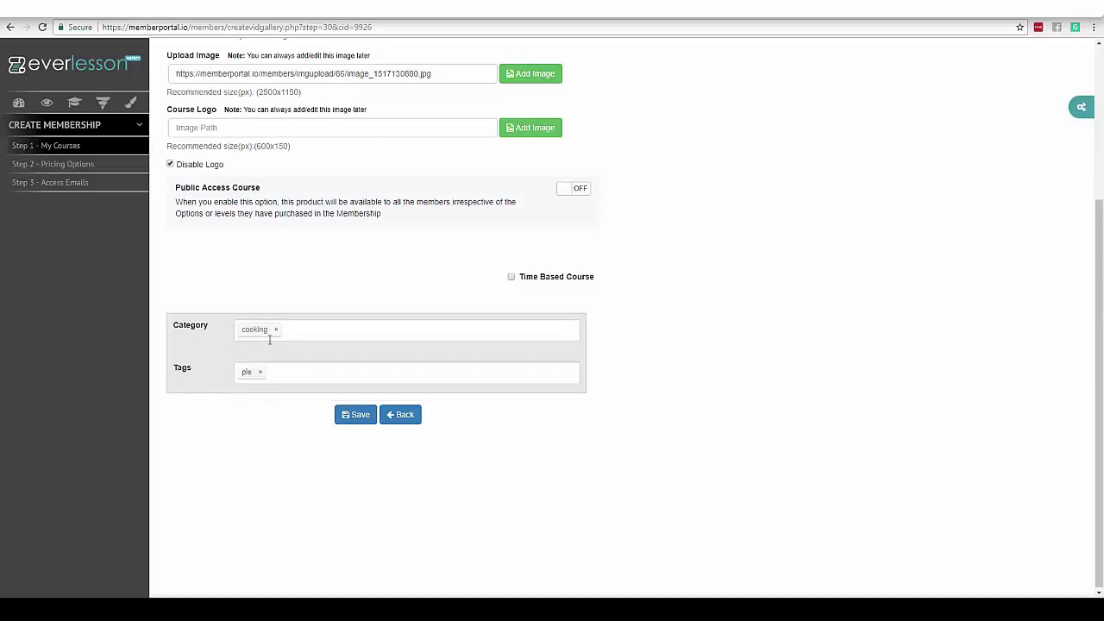
{"action": "left_click", "coordinate": [353, 416]}
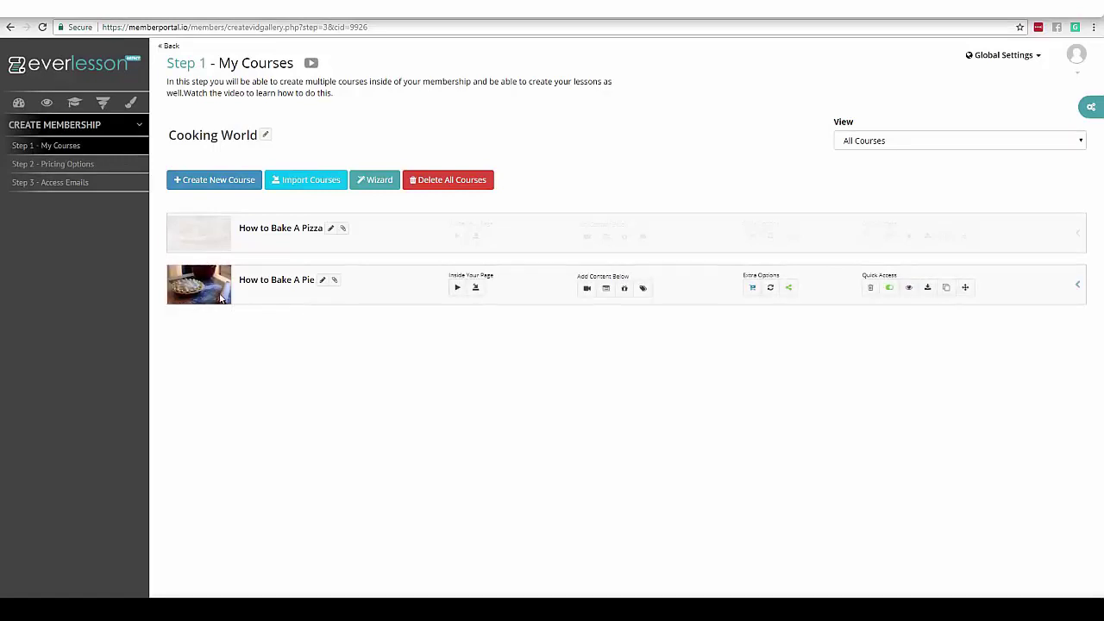
Try adding two video modules below the How to Bake A Pie course, and delete both.
{"action": "left_click", "coordinate": [587, 288]}
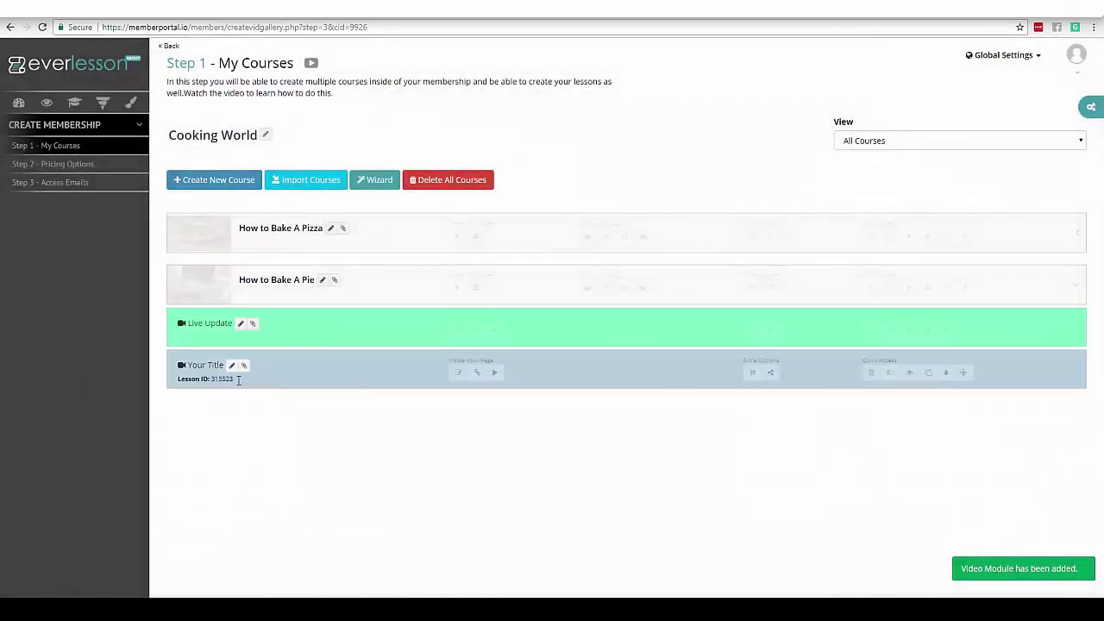
{"action": "left_click", "coordinate": [583, 294]}
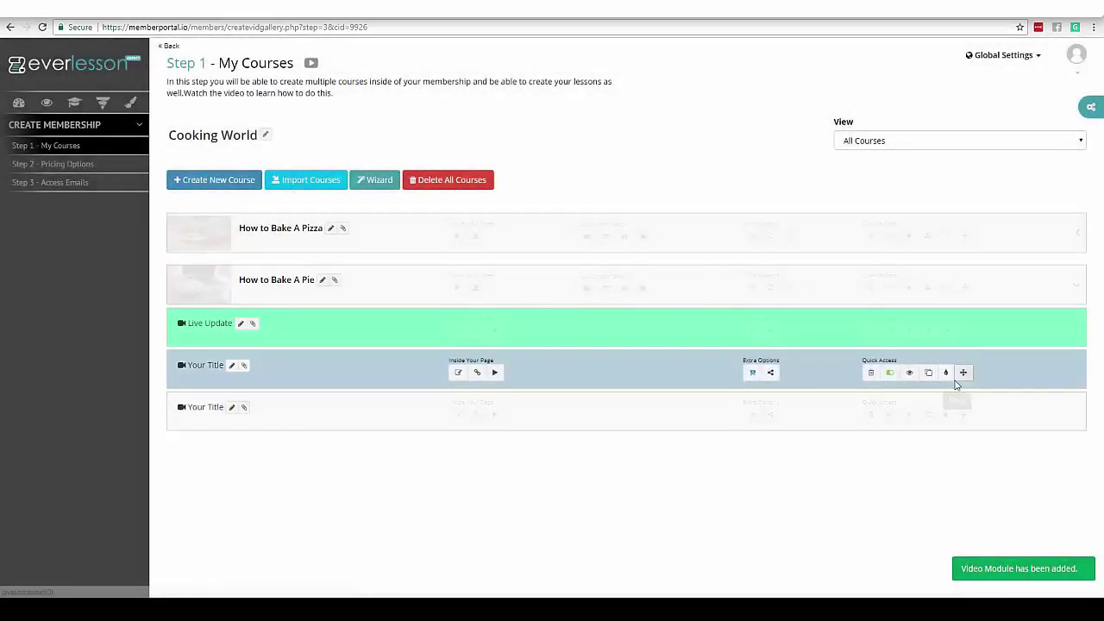
{"action": "left_click", "coordinate": [872, 375]}
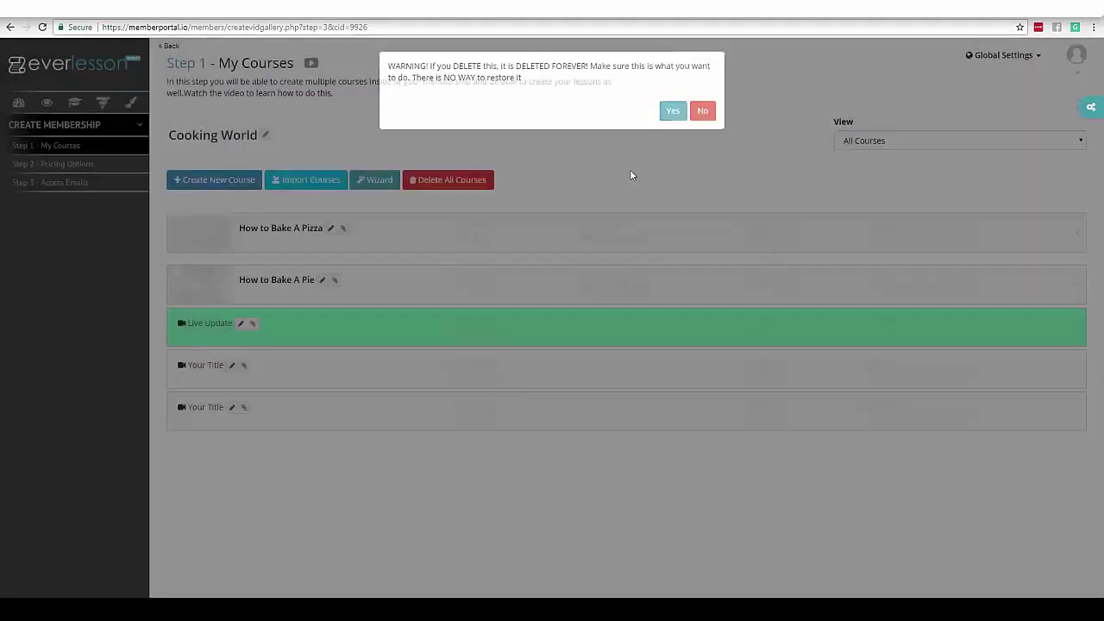
{"action": "left_click", "coordinate": [672, 110]}
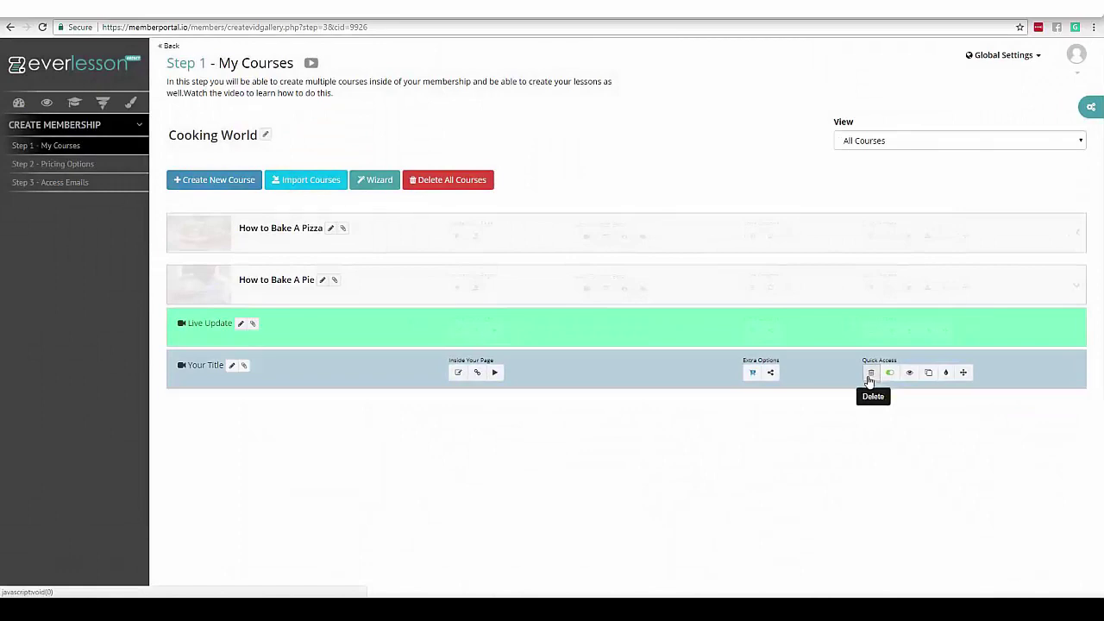
{"action": "left_click", "coordinate": [872, 374]}
{"action": "left_click", "coordinate": [672, 114]}
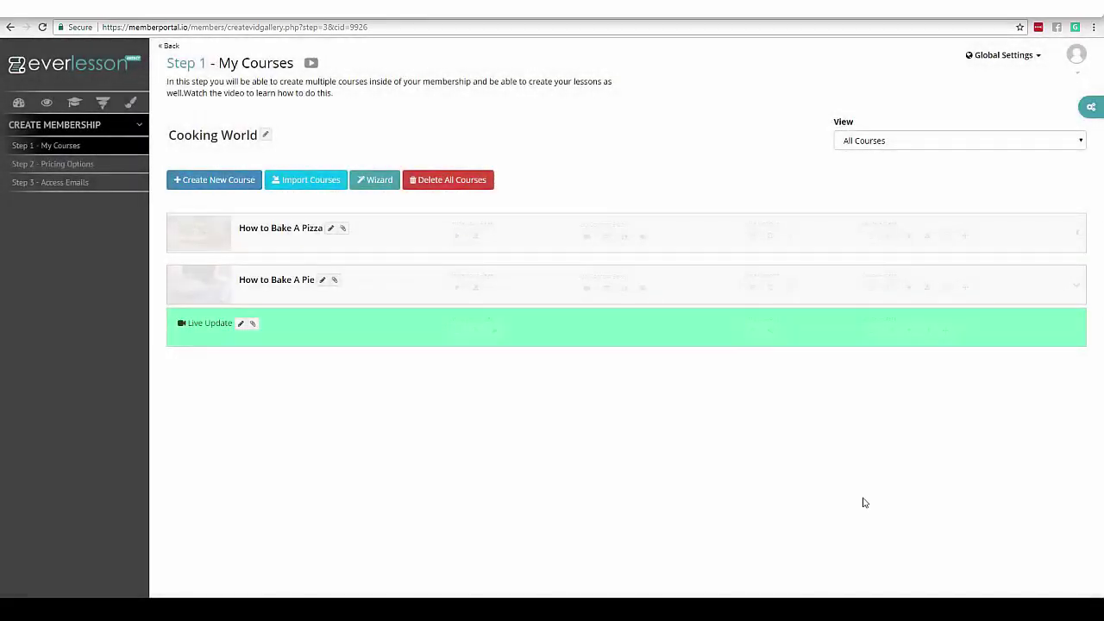
Switch to the everlesson_imp (3) spreadsheet in Microsoft Excel and maximize its window.
{"action": "key", "text": "alt+Tab"}
{"action": "left_click", "coordinate": [636, 373]}
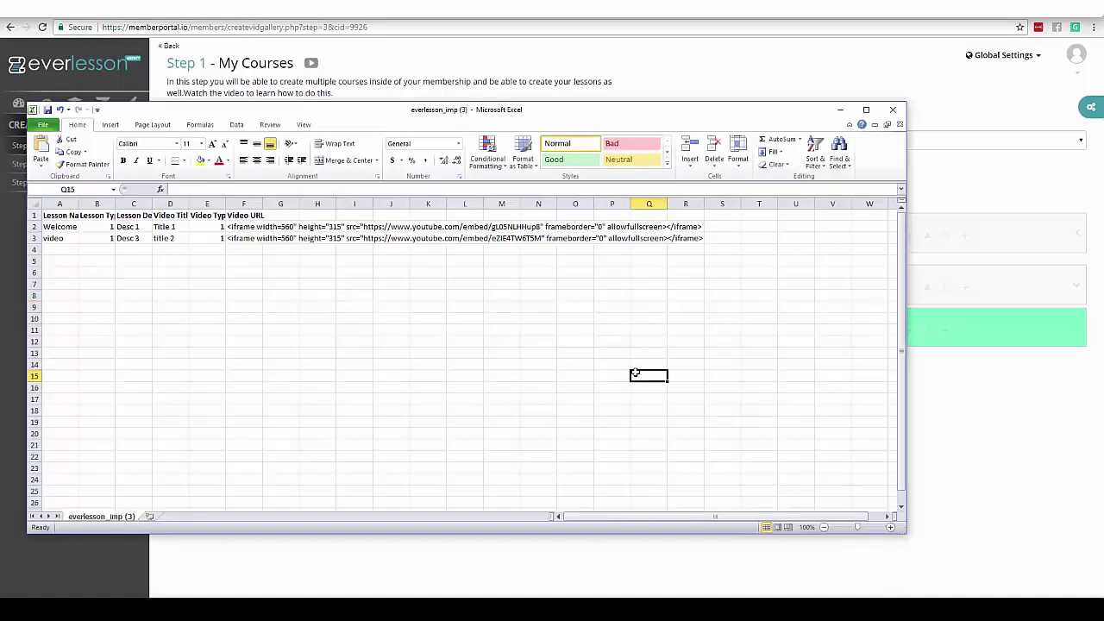
{"action": "left_click", "coordinate": [865, 110]}
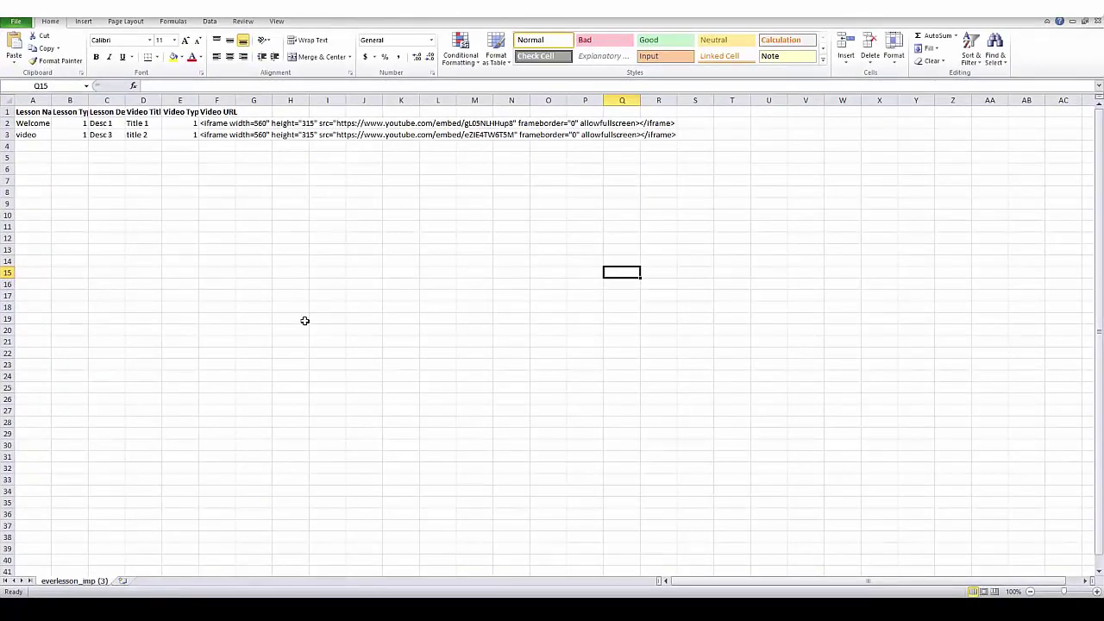
{"action": "left_click", "coordinate": [243, 240]}
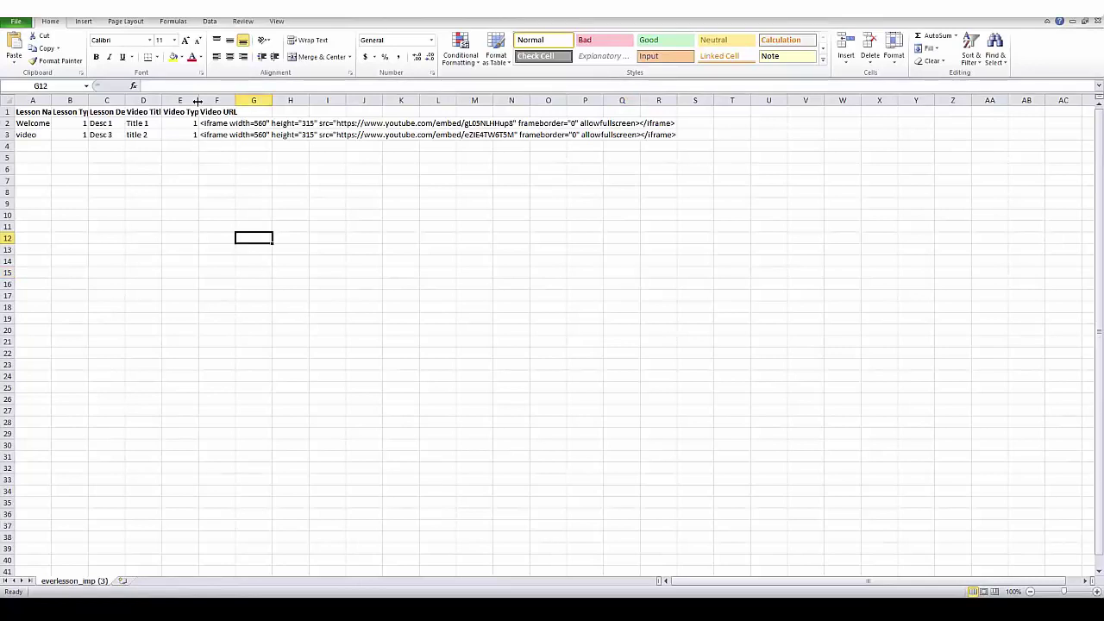
Widen columns A through E of the lesson import sheet so their headings are easier to read.
{"action": "left_click_drag", "start_coordinate": [199, 100], "coordinate": [271, 100]}
{"action": "left_click_drag", "start_coordinate": [162, 100], "coordinate": [232, 101]}
{"action": "left_click_drag", "start_coordinate": [126, 101], "coordinate": [212, 101]}
{"action": "left_click_drag", "start_coordinate": [88, 100], "coordinate": [180, 100]}
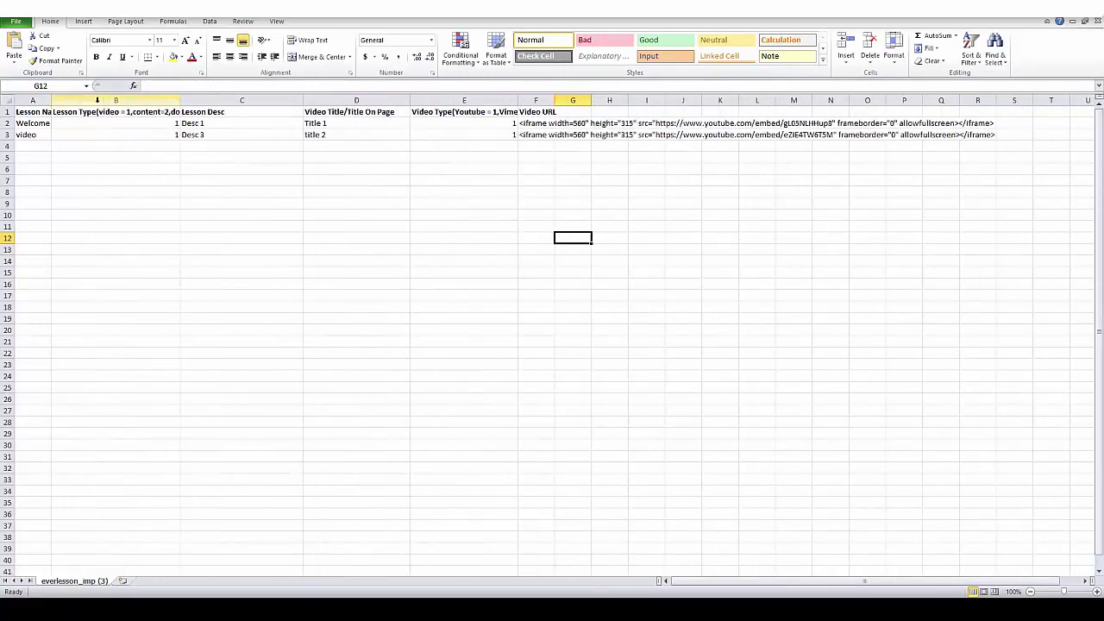
{"action": "left_click_drag", "start_coordinate": [49, 101], "coordinate": [173, 101]}
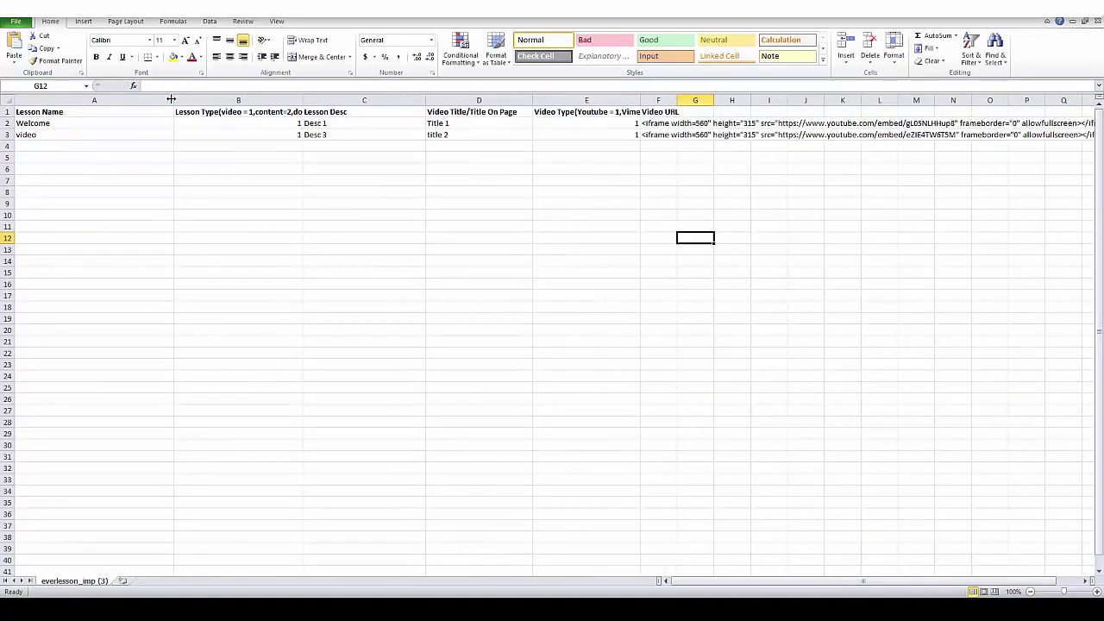
{"action": "left_click", "coordinate": [284, 205]}
Replace the lesson names in A2 and A3 with "The Different types of Pies" and "Buying the right ingredients".
{"action": "left_click", "coordinate": [40, 124]}
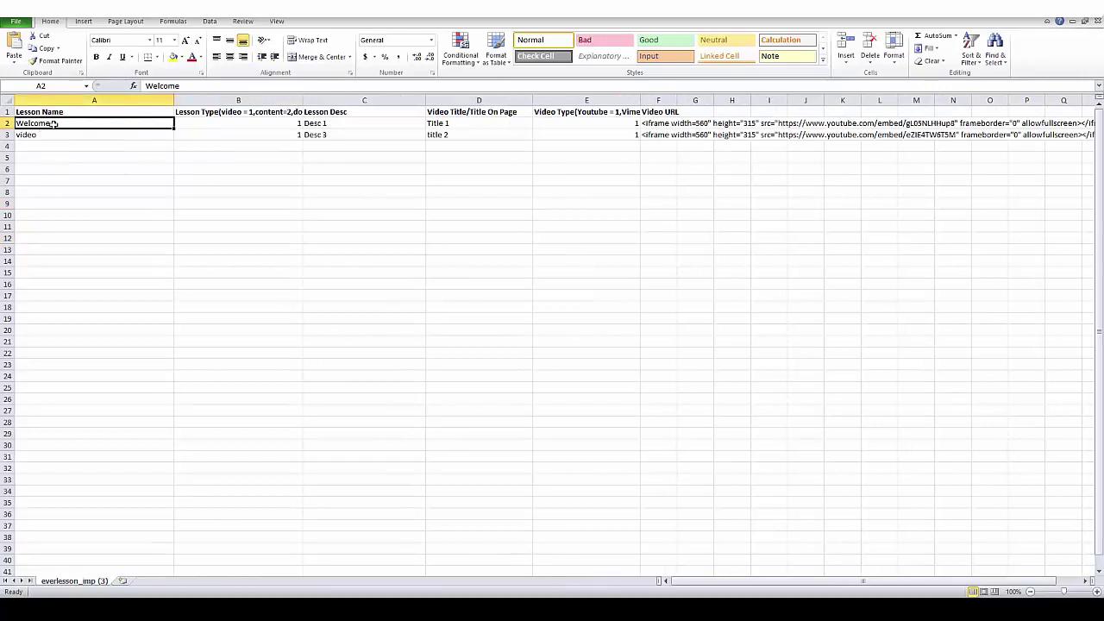
{"action": "type", "text": "The Different t"}
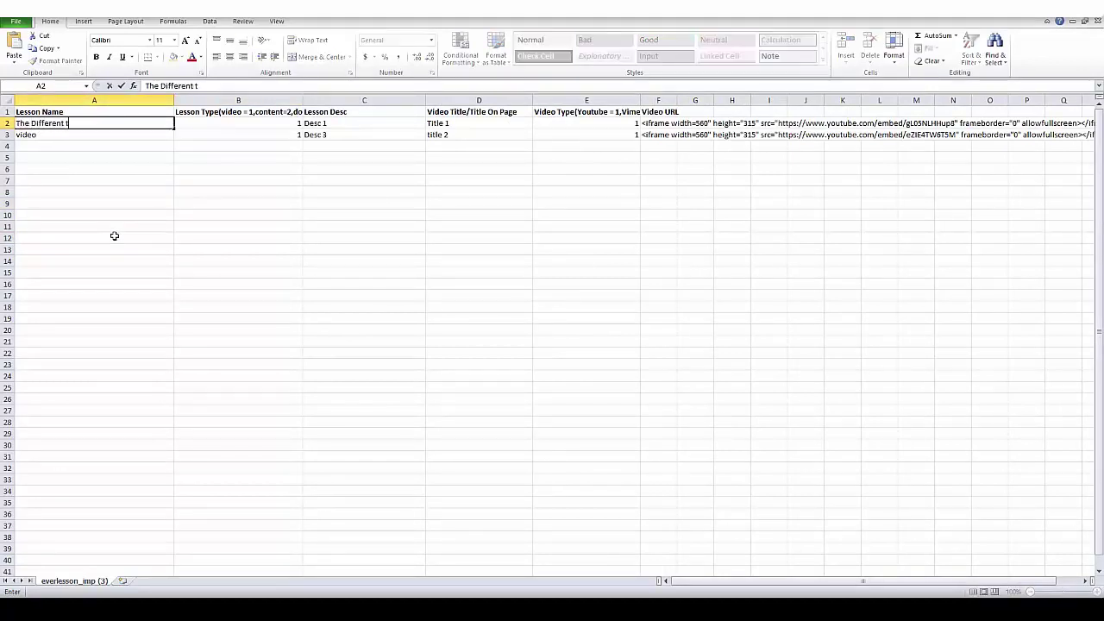
{"action": "type", "text": "ypes of Pies"}
{"action": "left_click", "coordinate": [149, 215]}
{"action": "left_click", "coordinate": [58, 136]}
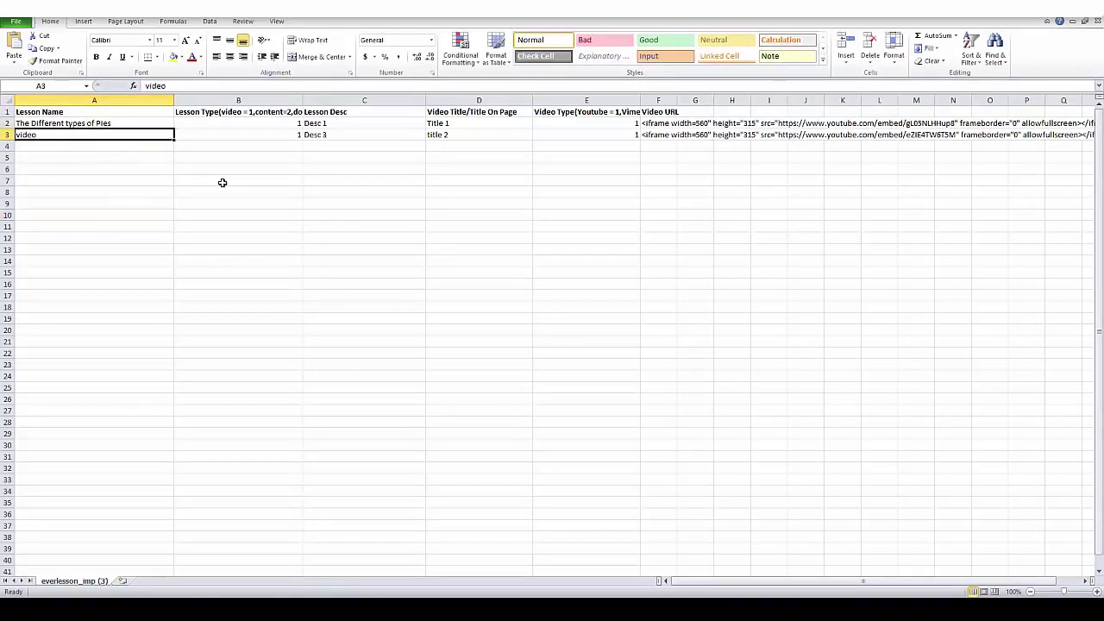
{"action": "type", "text": "Buying the rig"}
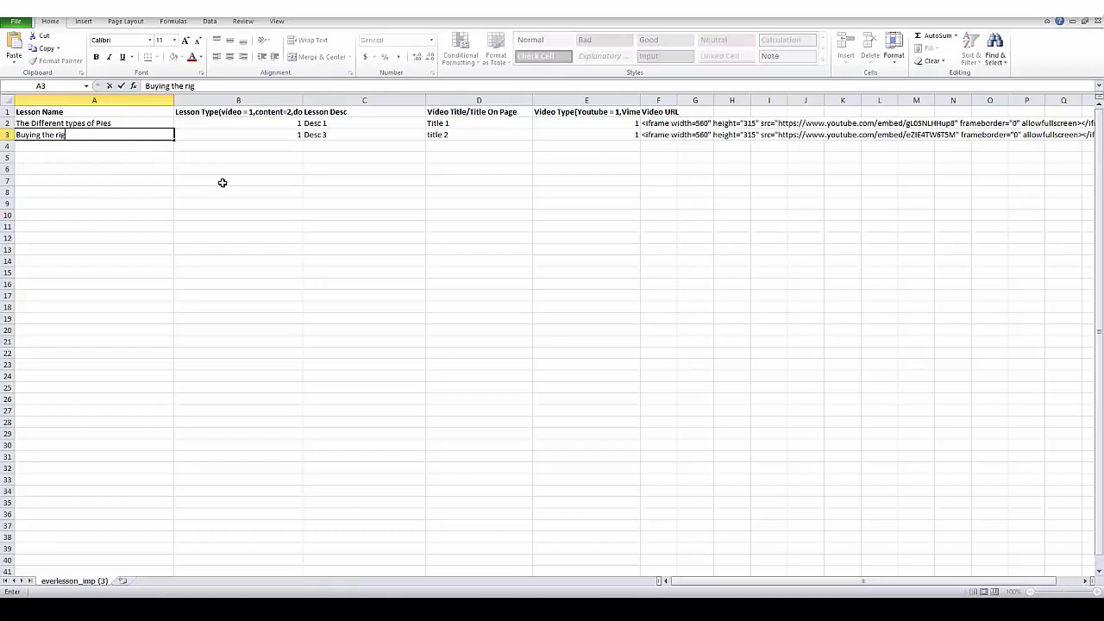
{"action": "type", "text": "ht ingr"}
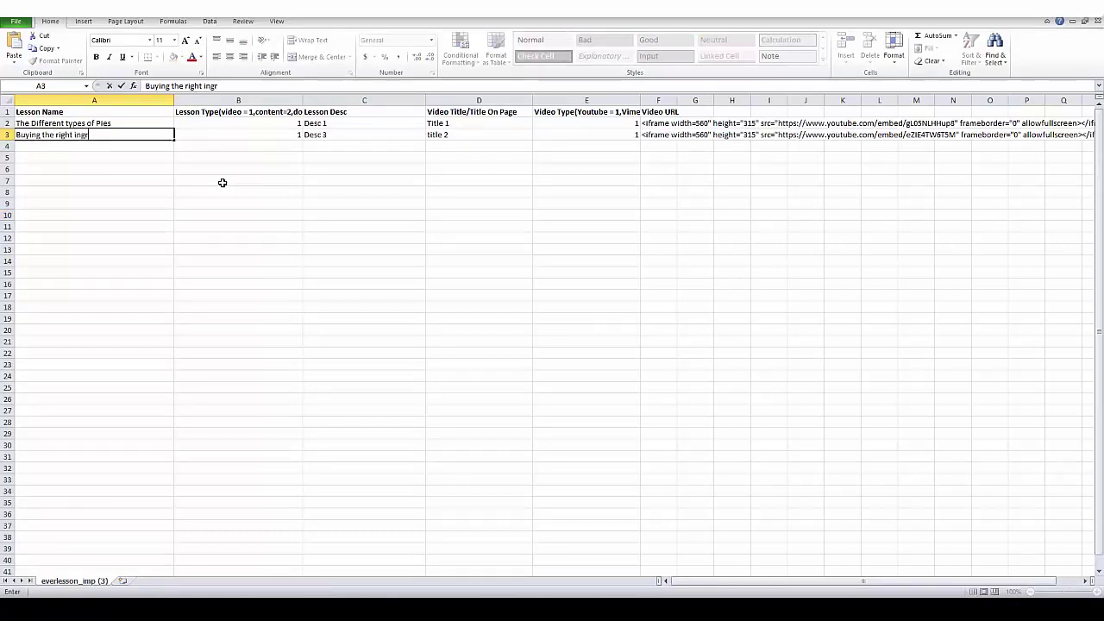
{"action": "type", "text": "edients"}
Enter "Making your pie crust" as the lesson name in A4, and select the lesson name cells A2 through A33.
{"action": "left_click", "coordinate": [148, 146]}
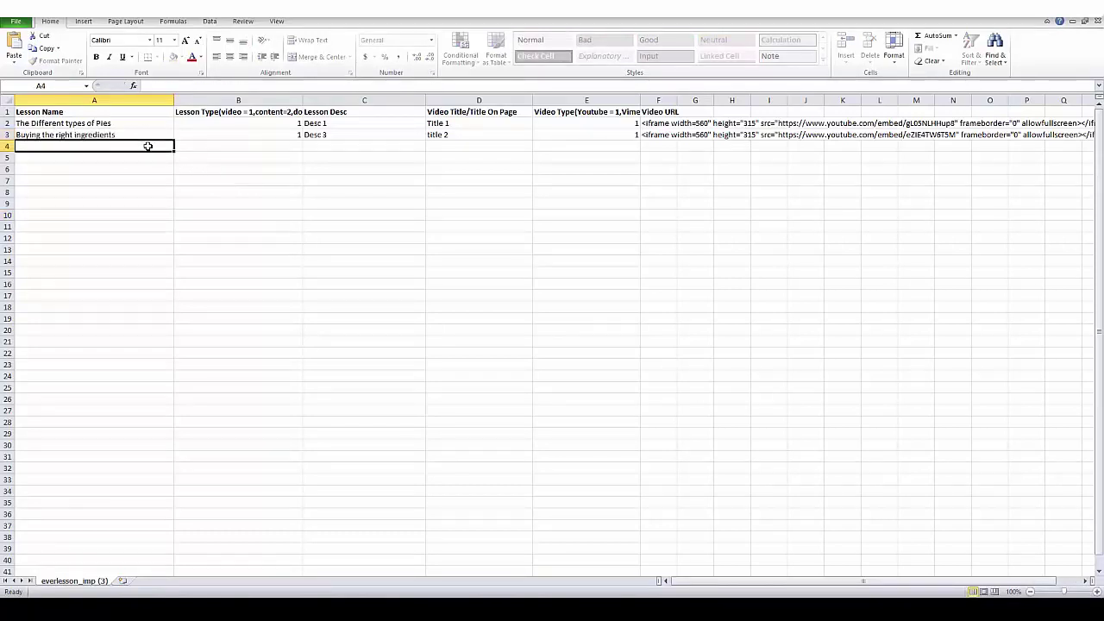
{"action": "type", "text": "Making your"}
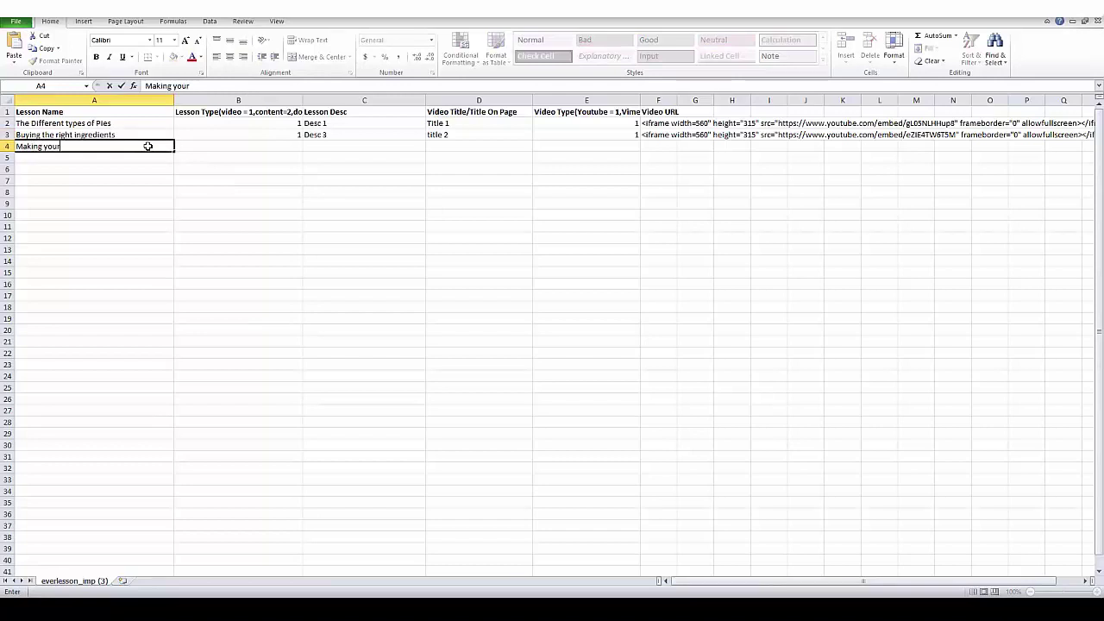
{"action": "type", "text": " pie do"}
{"action": "type", "text": "ugh"}
{"action": "key", "text": "BackSpace"}
{"action": "key", "text": "BackSpace"}
{"action": "key", "text": "BackSpace"}
{"action": "type", "text": "crust"}
{"action": "left_click", "coordinate": [259, 272]}
{"action": "left_click_drag", "start_coordinate": [87, 123], "coordinate": [78, 479]}
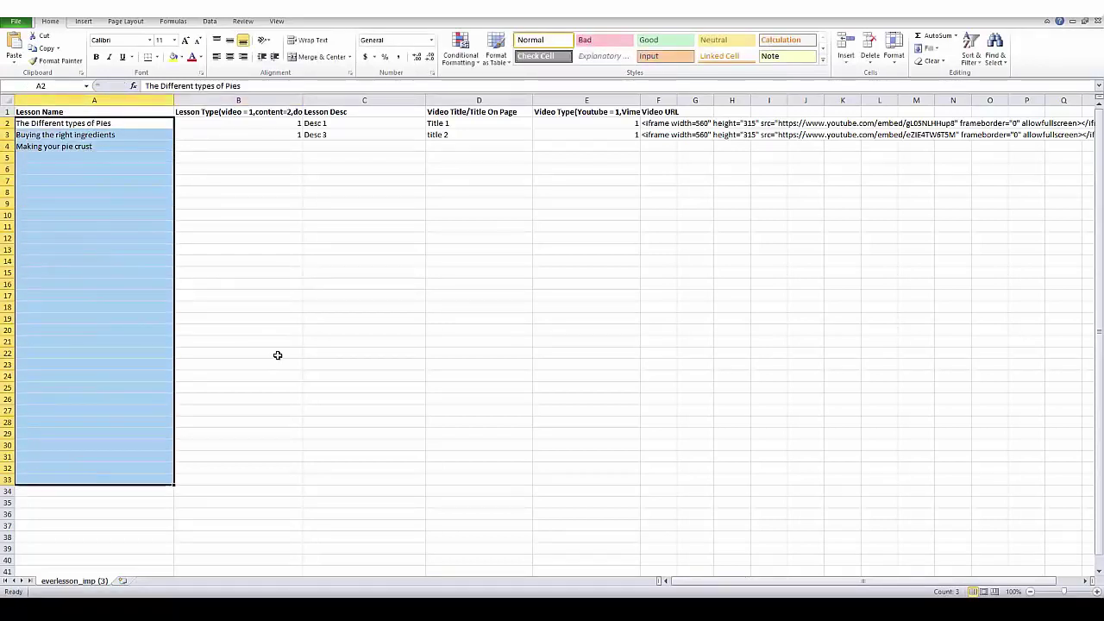
Check the Lesson Type heading's codes and set the lesson type to 1 for the three lessons in B2 through B4.
{"action": "left_click", "coordinate": [278, 353]}
{"action": "left_click", "coordinate": [220, 122]}
{"action": "left_click", "coordinate": [217, 111]}
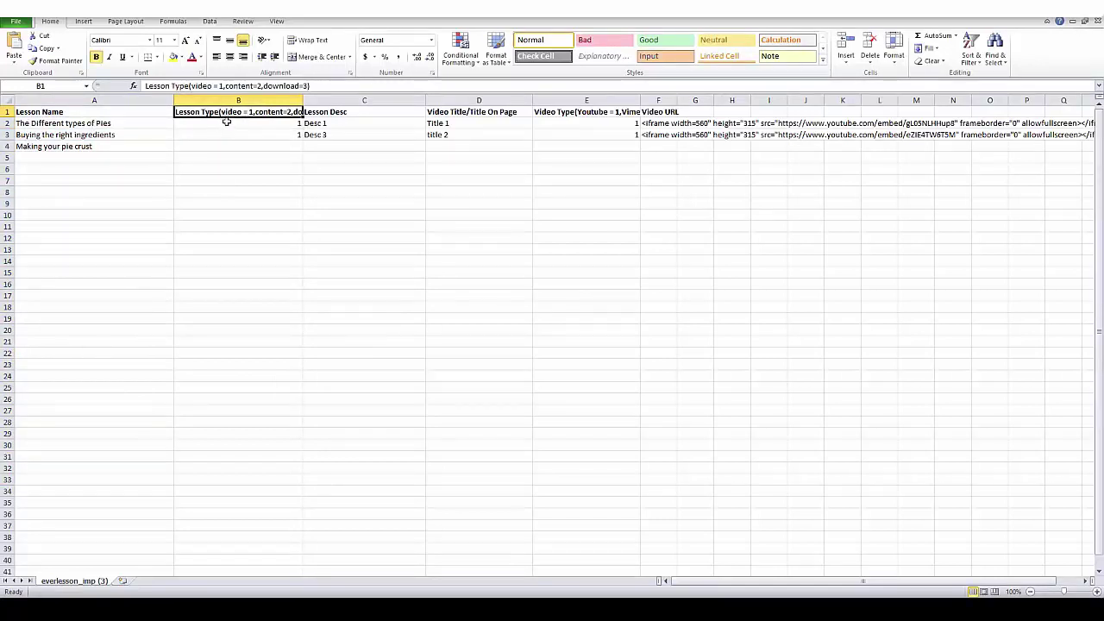
{"action": "left_click_drag", "start_coordinate": [223, 85], "coordinate": [261, 85]}
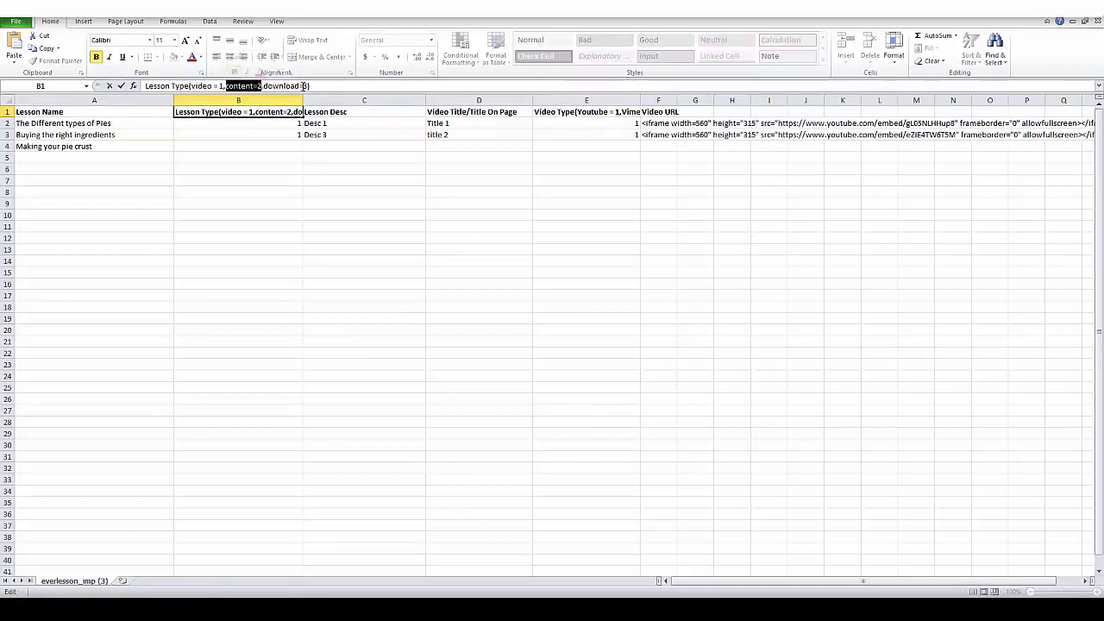
{"action": "left_click", "coordinate": [329, 285]}
{"action": "left_click", "coordinate": [249, 124]}
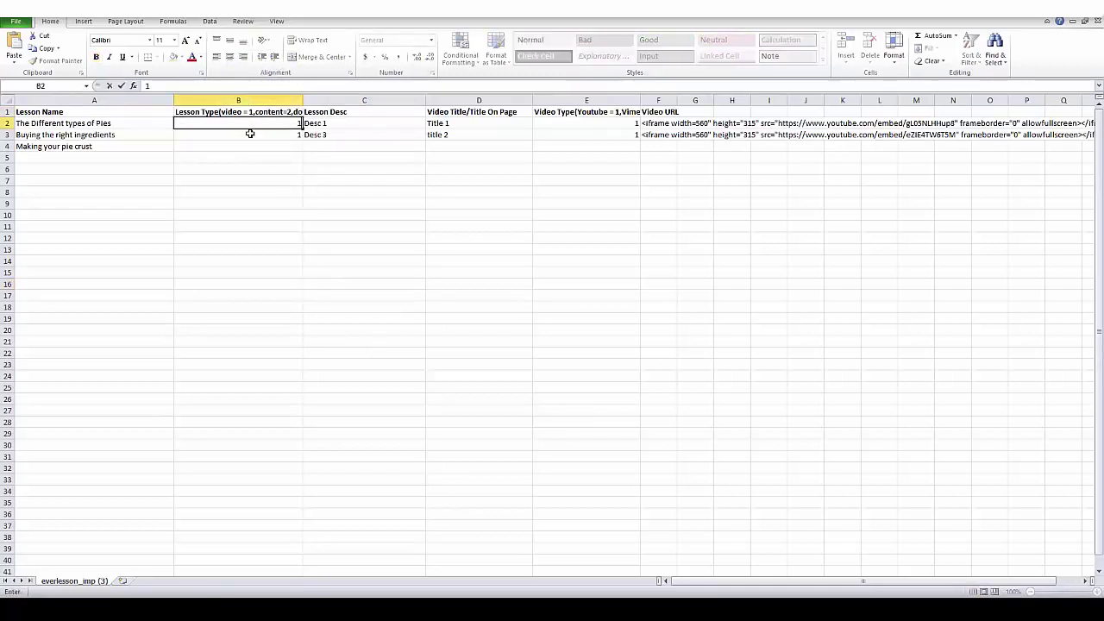
{"action": "left_click", "coordinate": [250, 135]}
{"action": "left_click", "coordinate": [249, 147]}
{"action": "type", "text": "1"}
{"action": "left_click", "coordinate": [341, 224]}
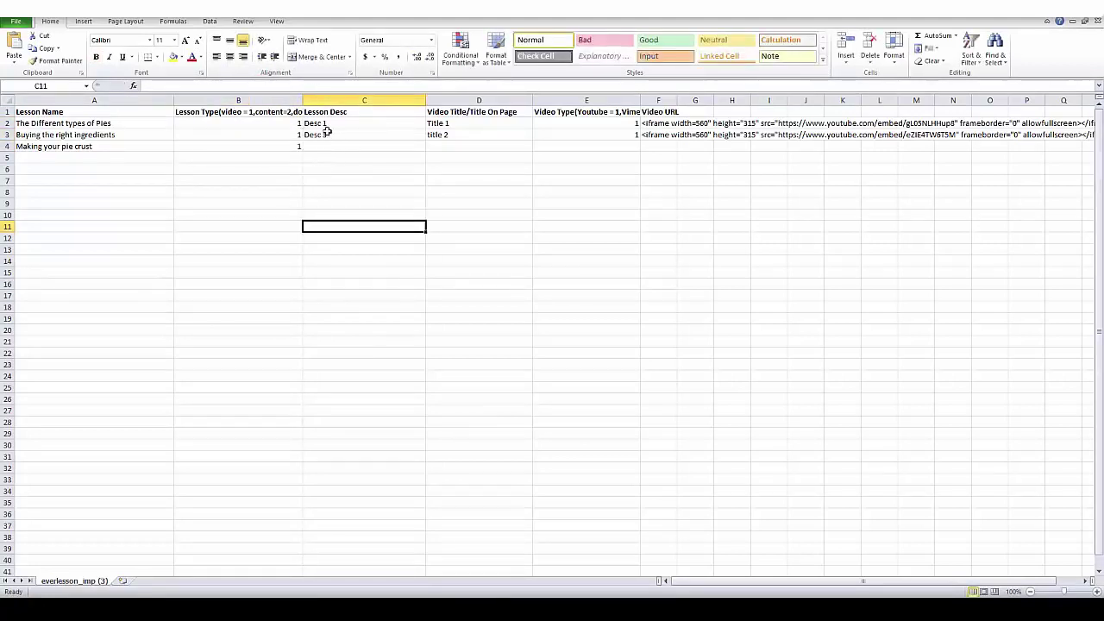
Replace the lesson description in C2 with "In this lesson you're going to learn the different types of pies you can make".
{"action": "left_click", "coordinate": [327, 125]}
{"action": "left_click", "coordinate": [329, 112]}
{"action": "left_click", "coordinate": [329, 123]}
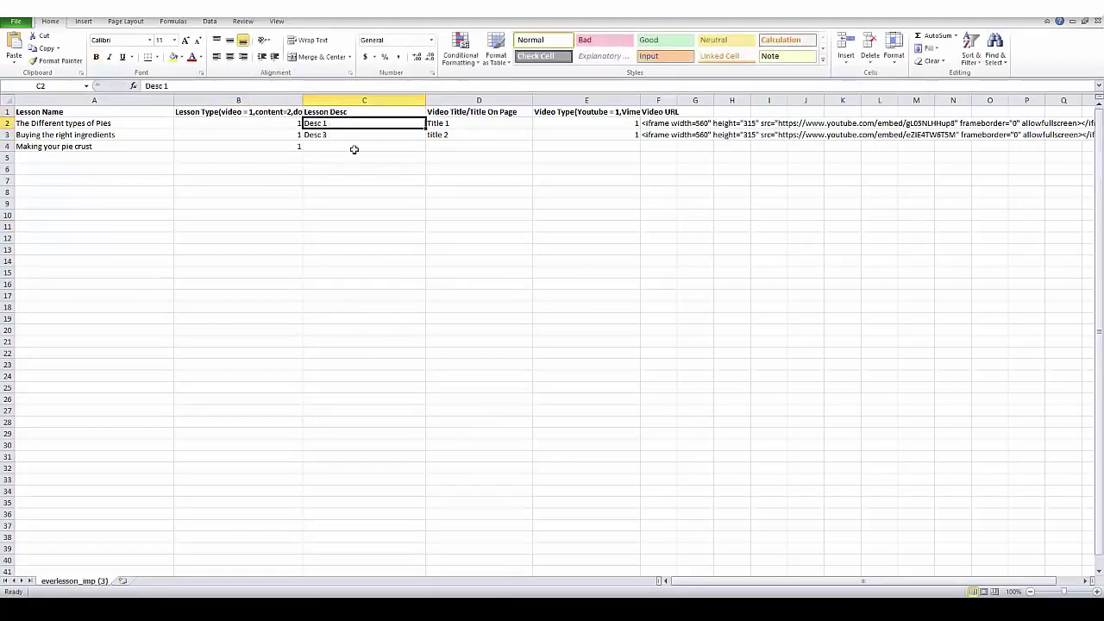
{"action": "type", "text": "In t"}
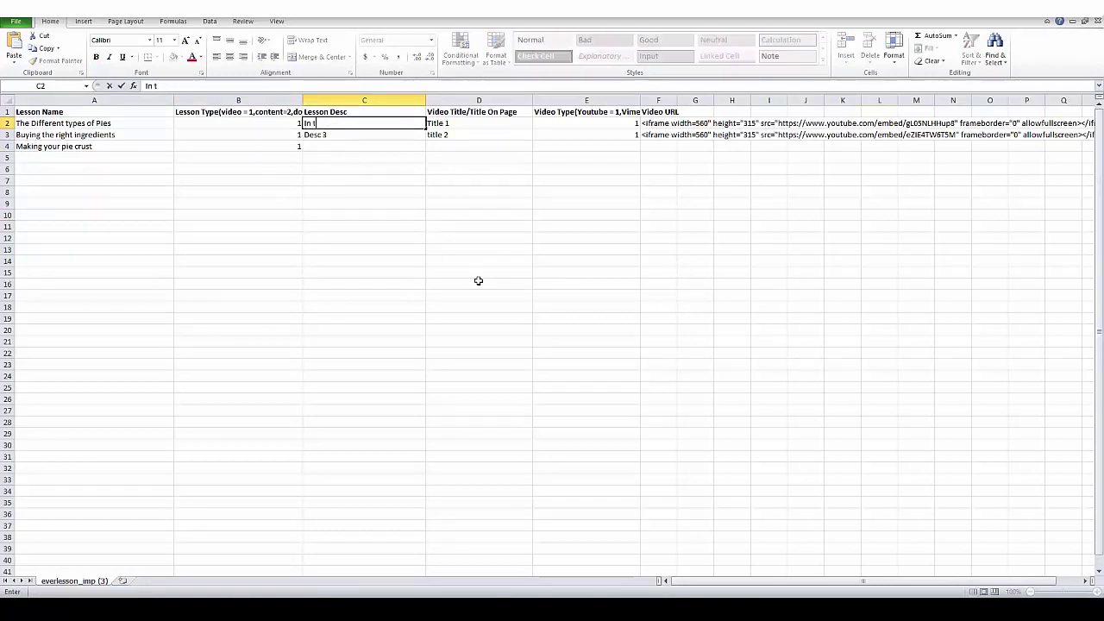
{"action": "type", "text": "his lesson you'r"}
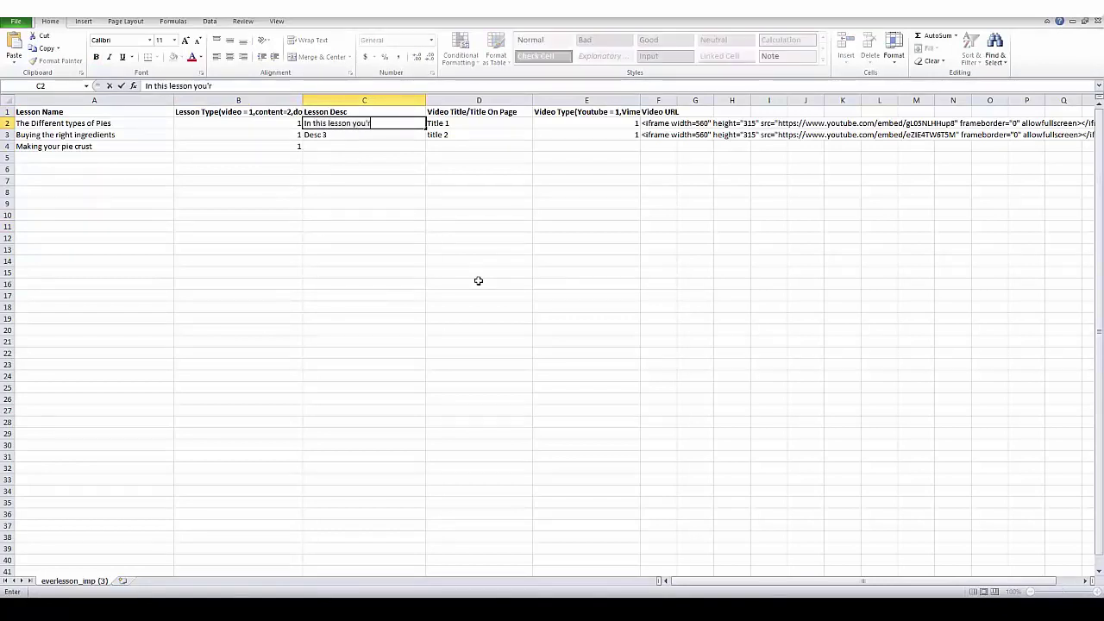
{"action": "type", "text": "e going to learn the"}
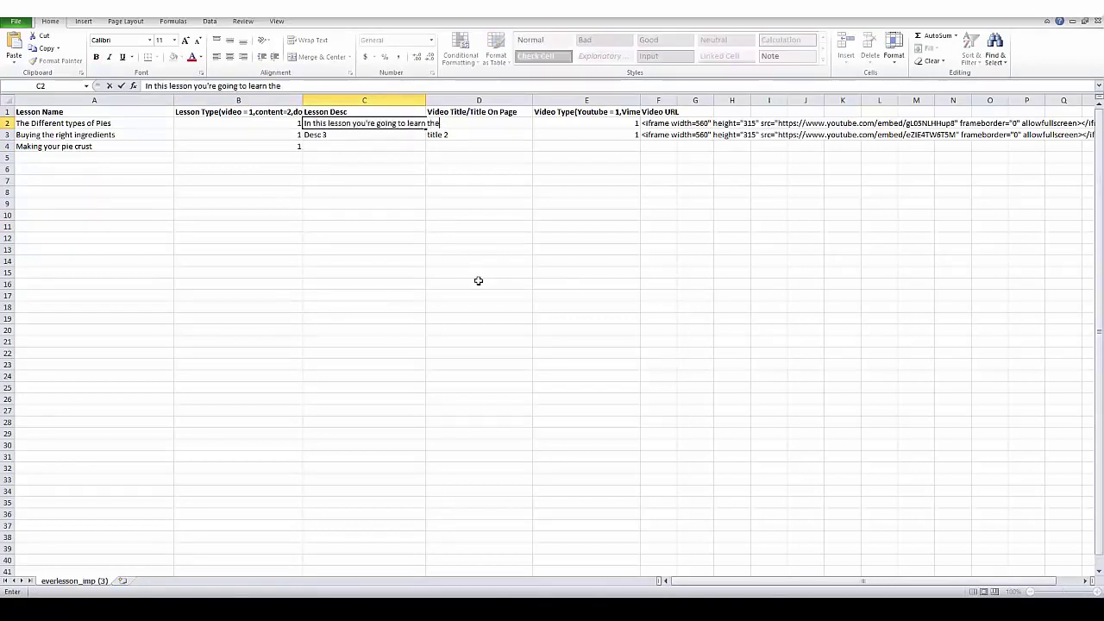
{"action": "type", "text": " different types of pies"}
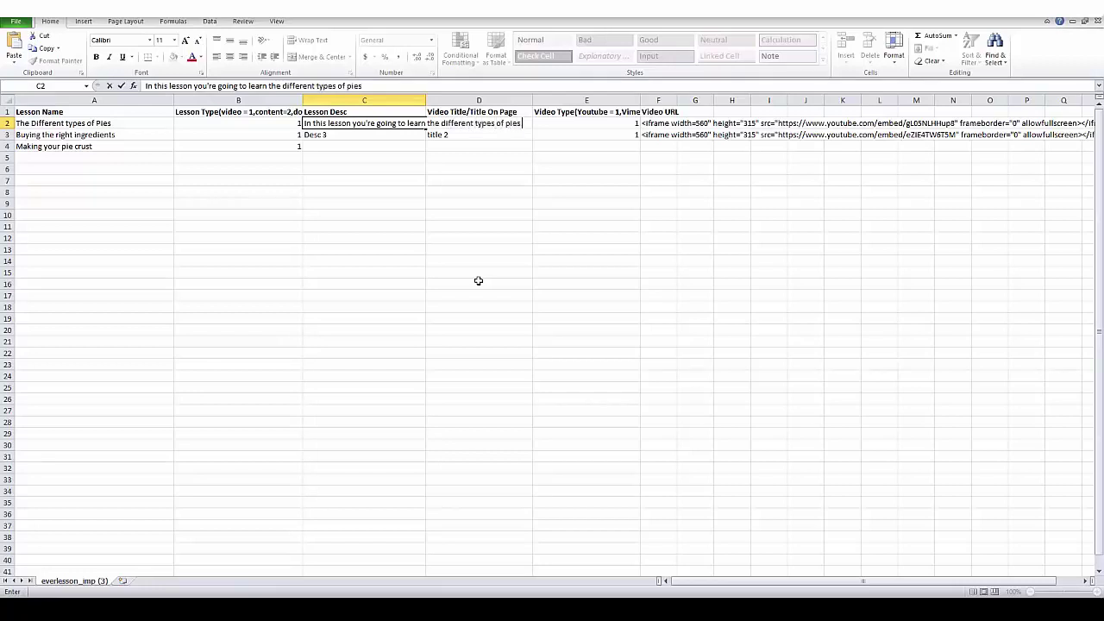
{"action": "type", "text": "ake"}
{"action": "left_click", "coordinate": [544, 285]}
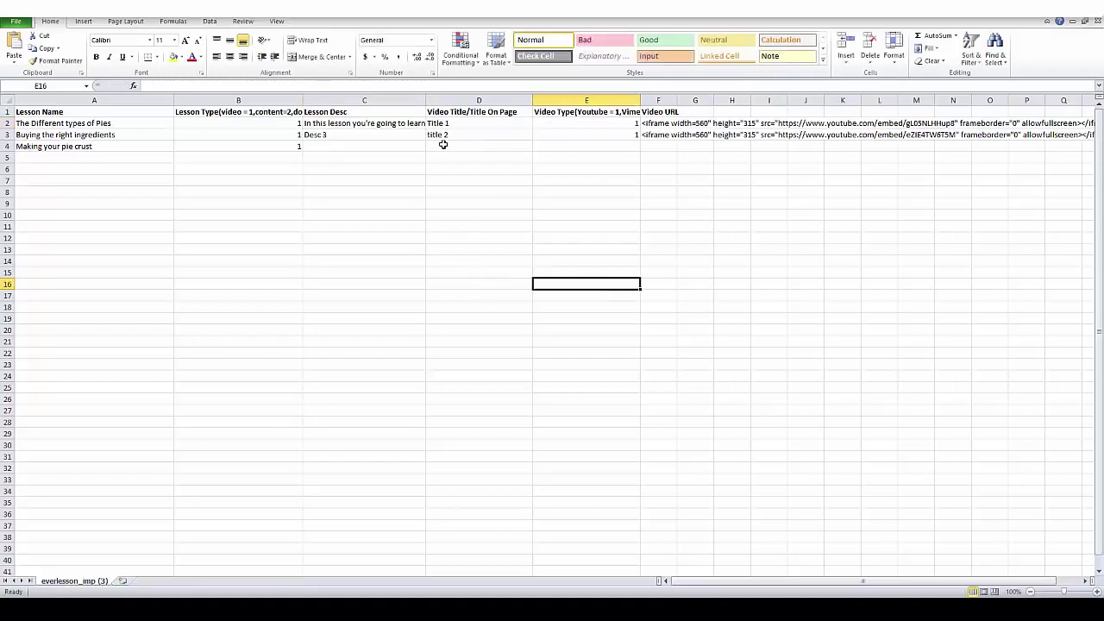
{"action": "left_click", "coordinate": [364, 125]}
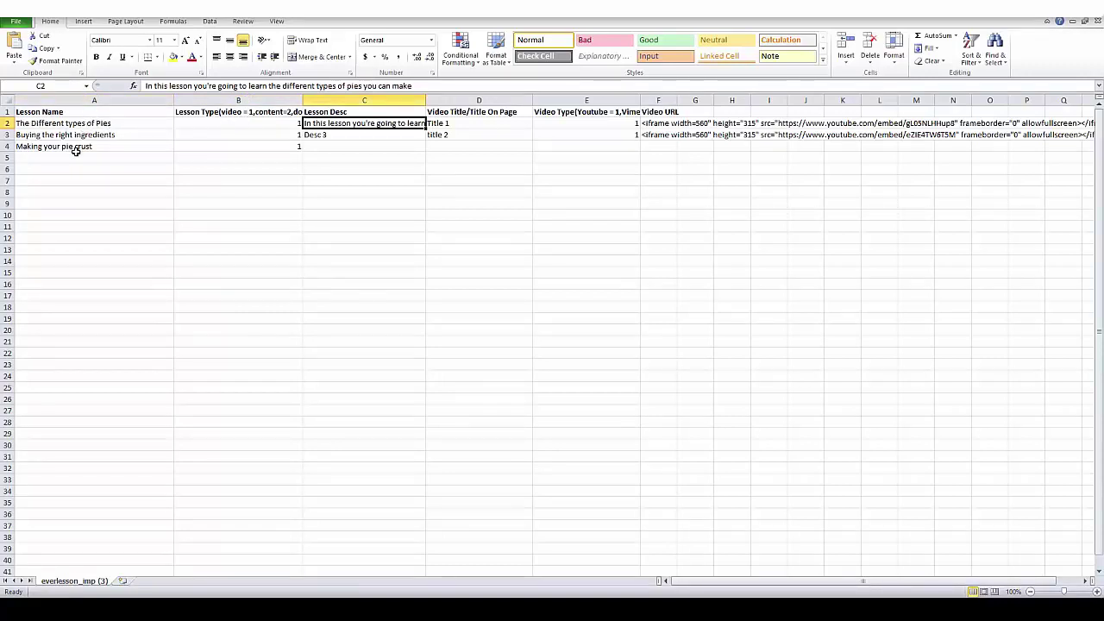
{"action": "left_click", "coordinate": [326, 213]}
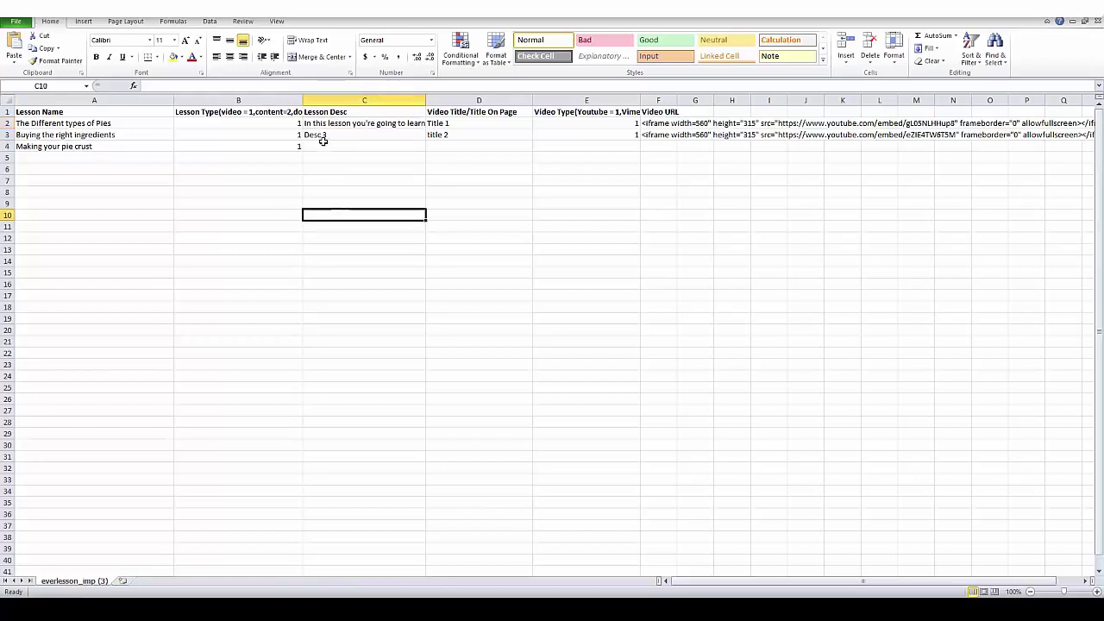
Replace the lesson description in C3 with "In this lesson you're going to learn about the key ingredients you need".
{"action": "left_click", "coordinate": [323, 135]}
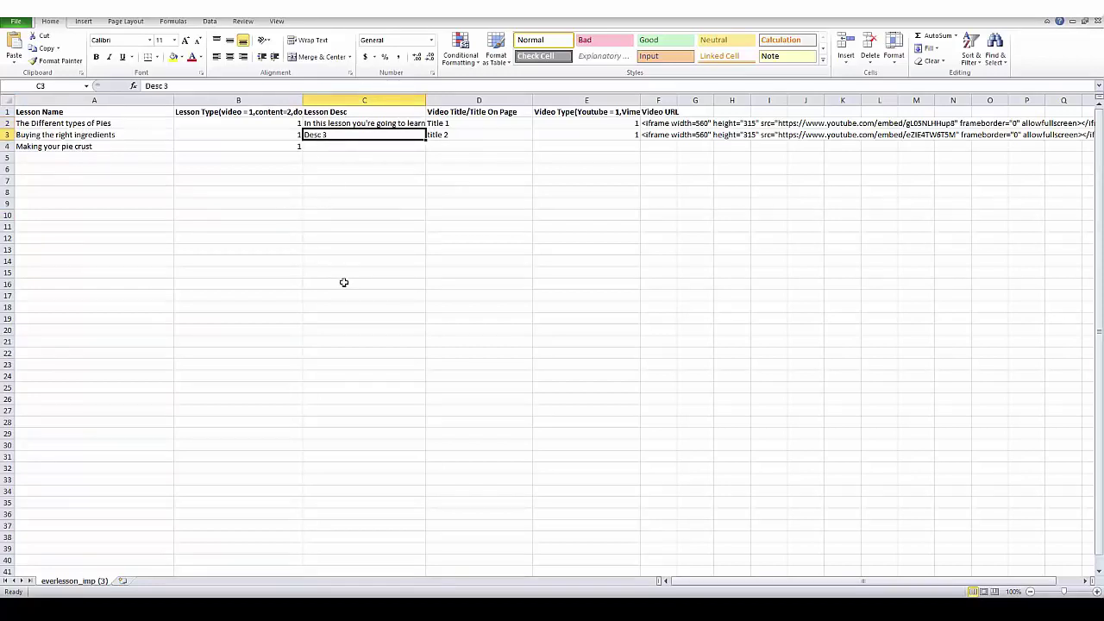
{"action": "type", "text": "In this lesson you're going to learn the different types of pies you can make"}
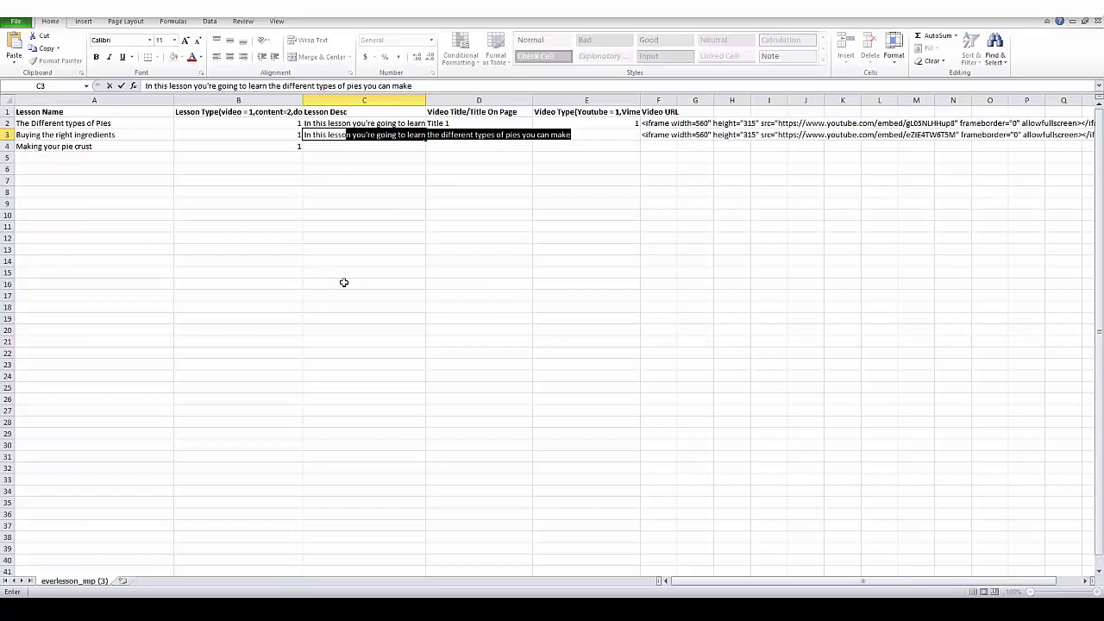
{"action": "type", "text": "ou"}
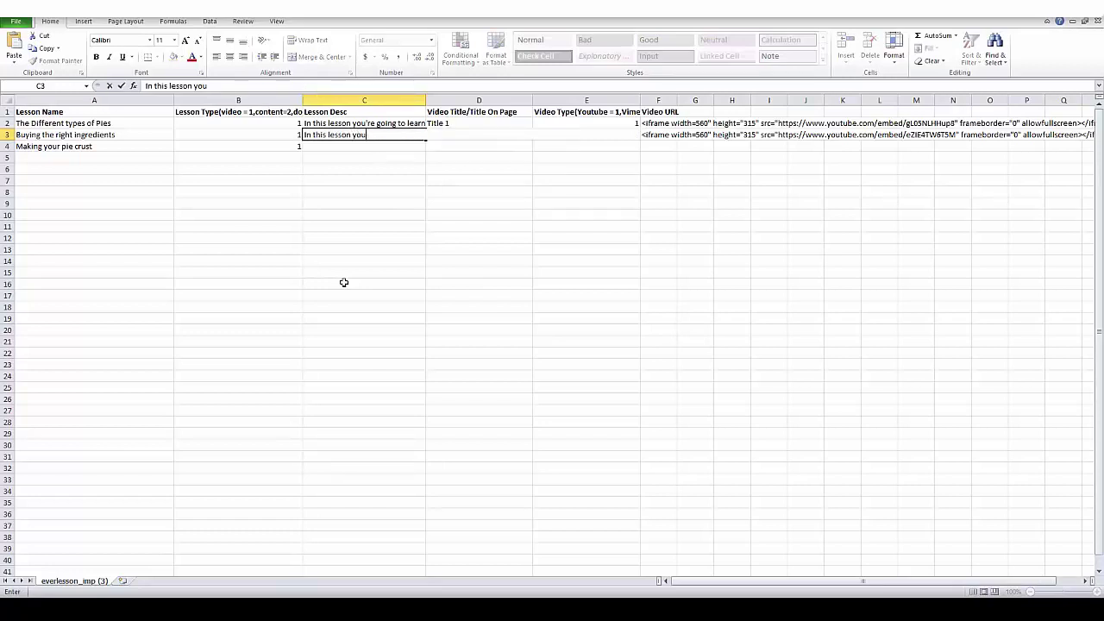
{"action": "type", "text": "['re going to learn about the key in"}
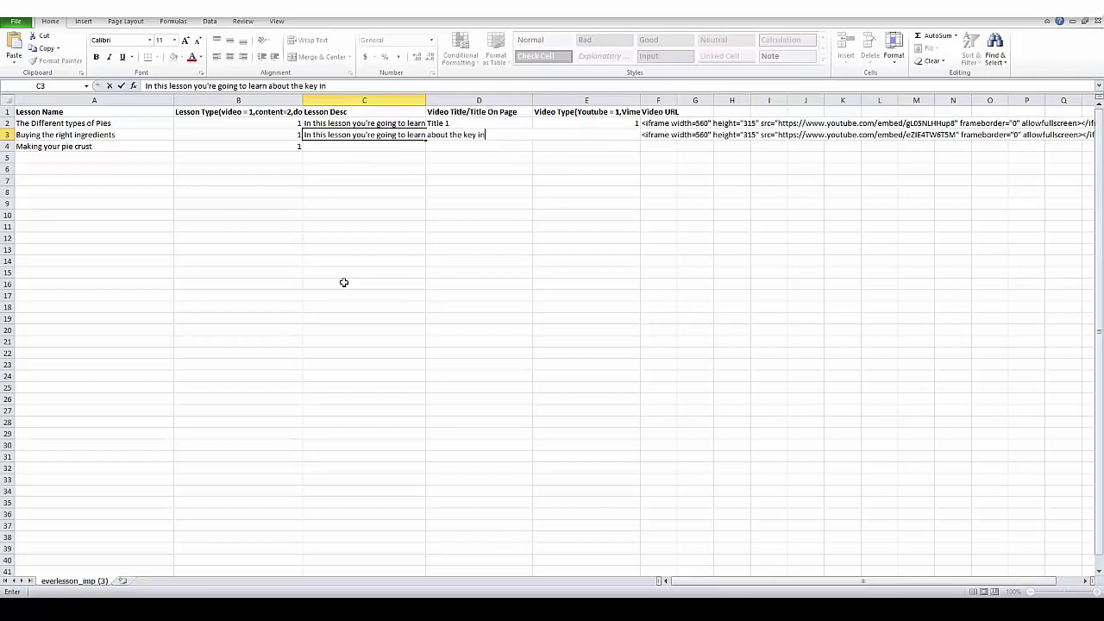
{"action": "type", "text": "gredinet "}
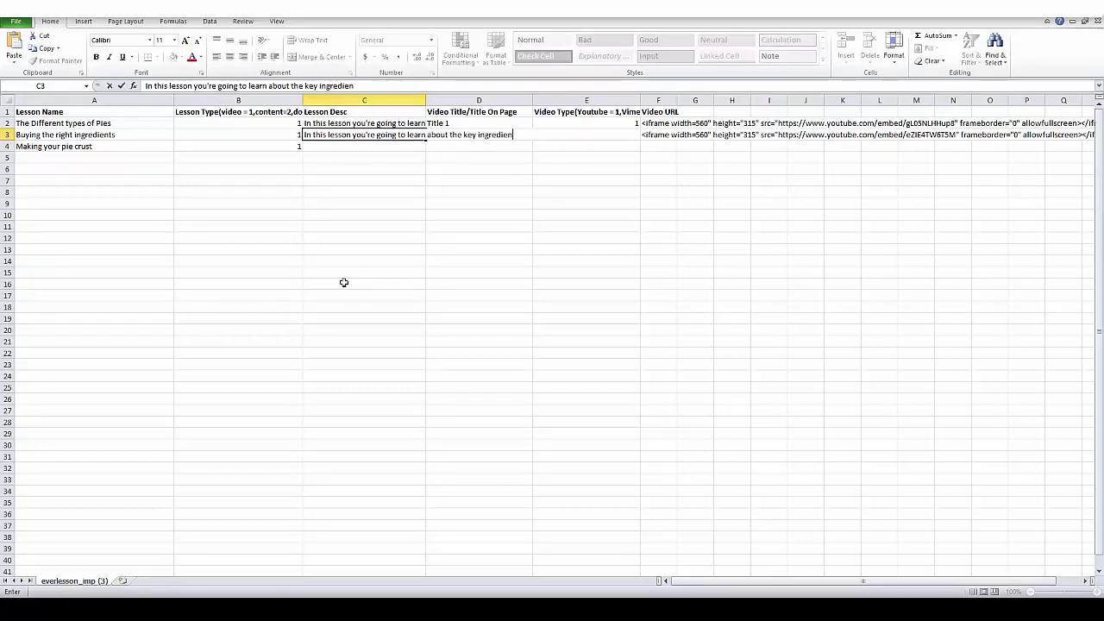
{"action": "type", "text": "ts you need"}
{"action": "left_click", "coordinate": [378, 266]}
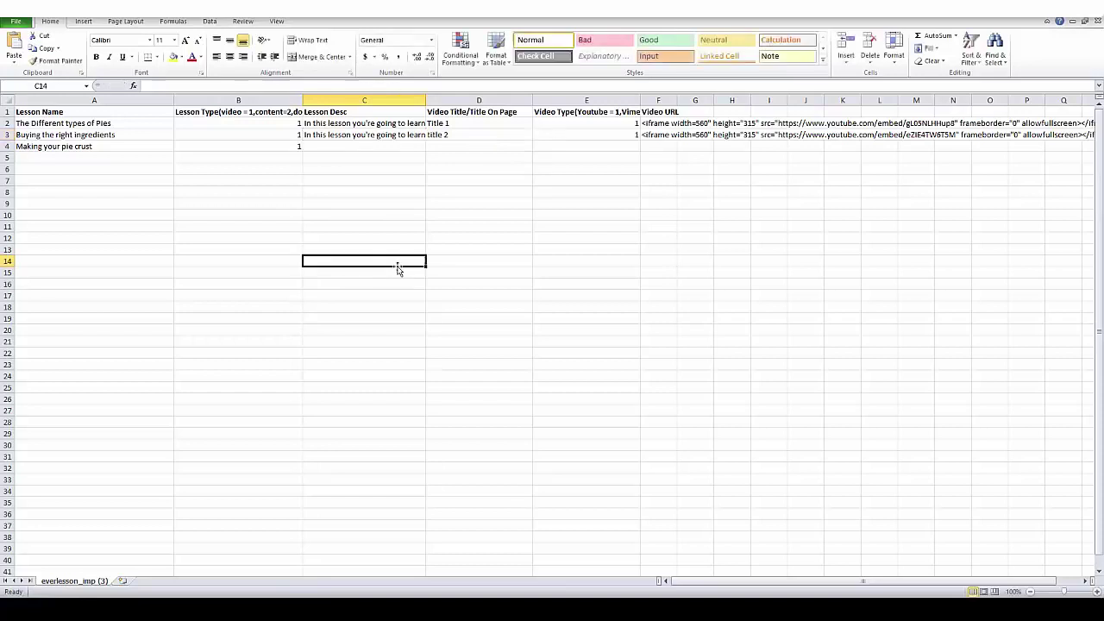
Enter "In this lesson I'm going to share a secret to creating the perfect pie crust" as the lesson description in C4.
{"action": "left_click", "coordinate": [334, 146]}
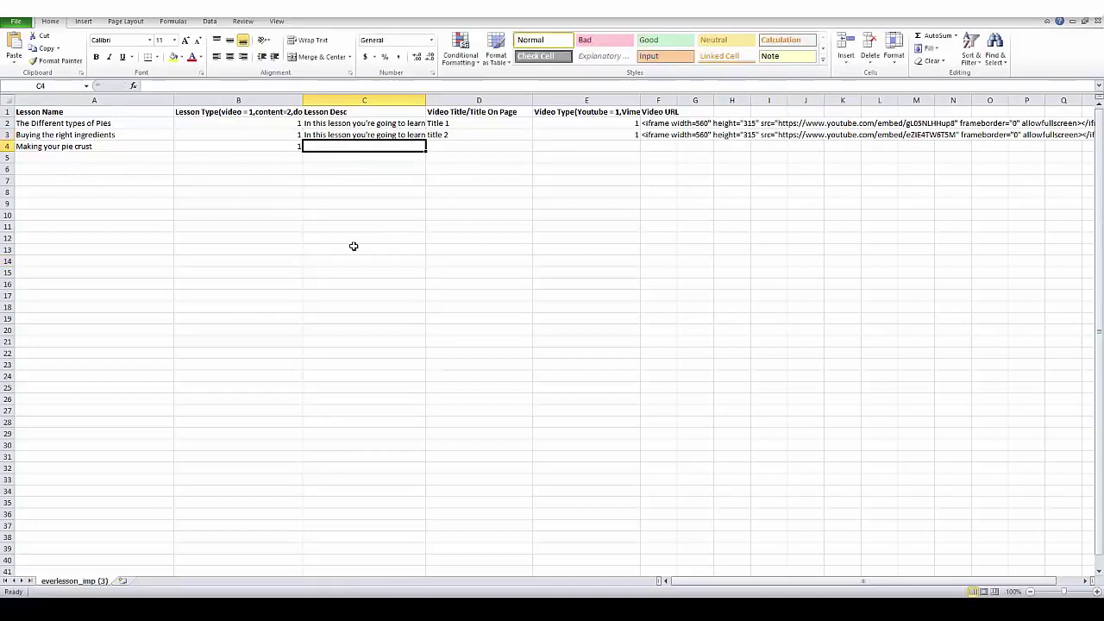
{"action": "type", "text": "In this lesson I"}
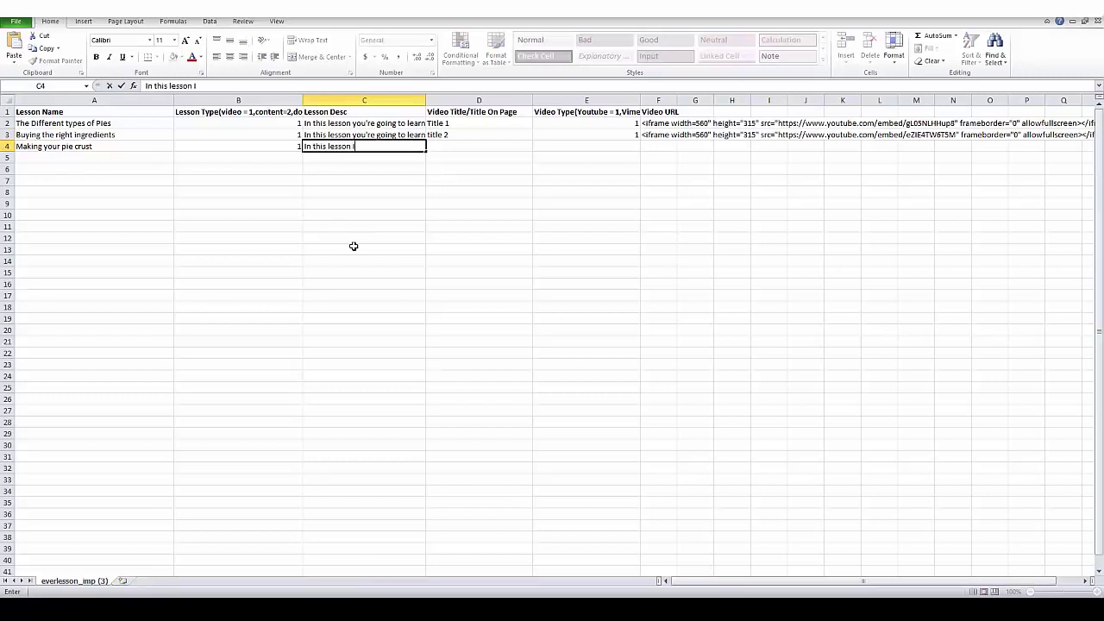
{"action": "type", "text": "'m going to share a scret"}
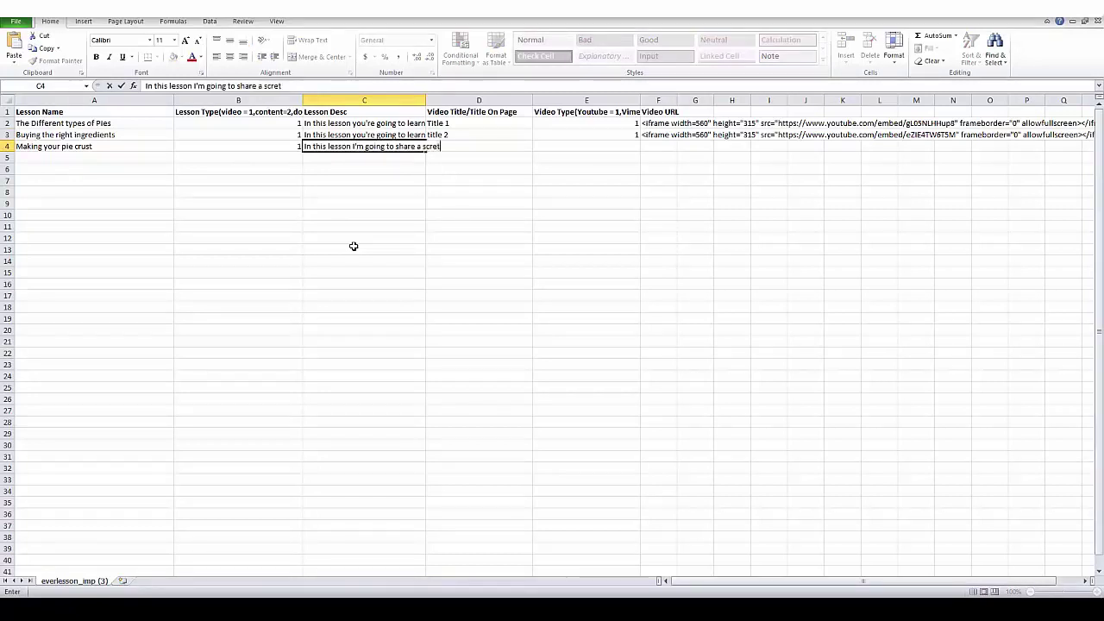
{"action": "key", "text": "BackSpace"}
{"action": "type", "text": "creatin"}
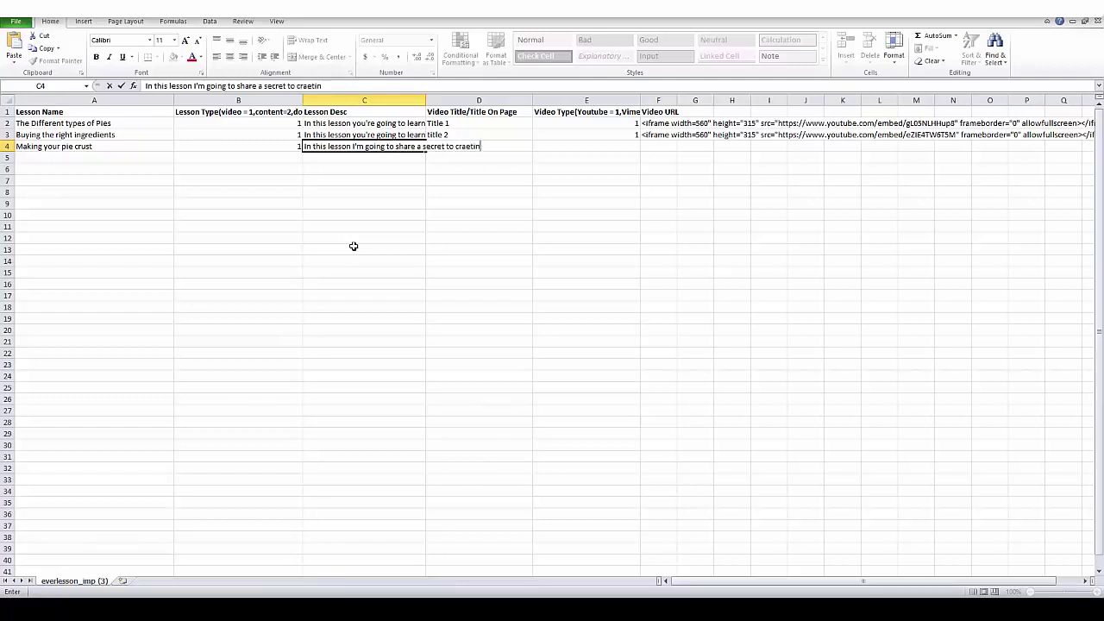
{"action": "key", "text": "BackSpace"}
{"action": "key", "text": "BackSpace"}
{"action": "type", "text": "eating the perfect pie"}
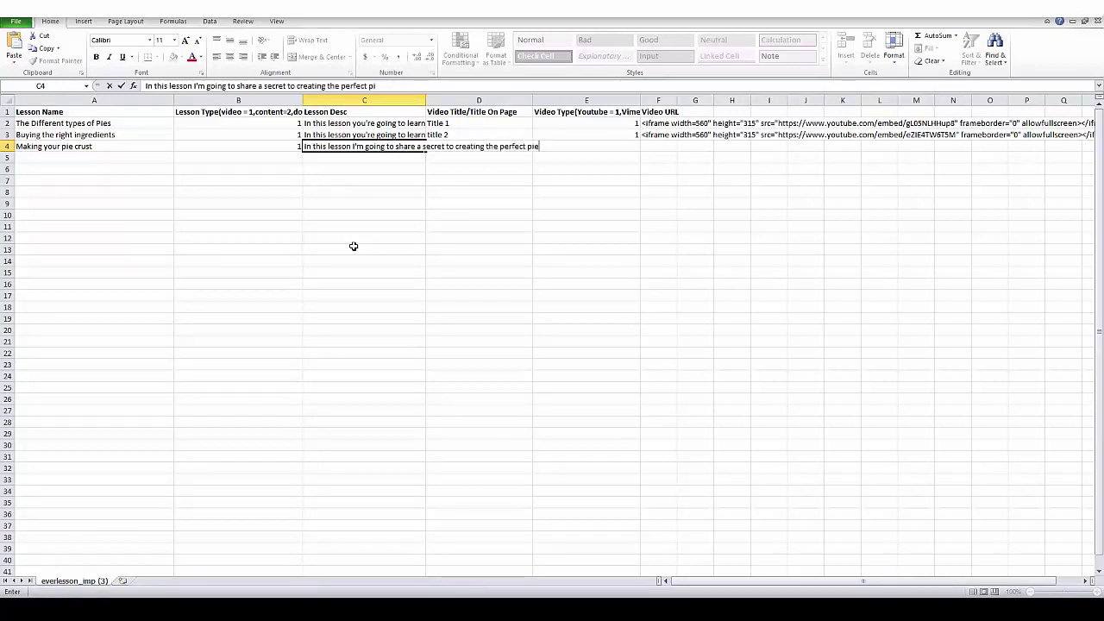
{"action": "type", "text": " crust"}
{"action": "left_click", "coordinate": [434, 258]}
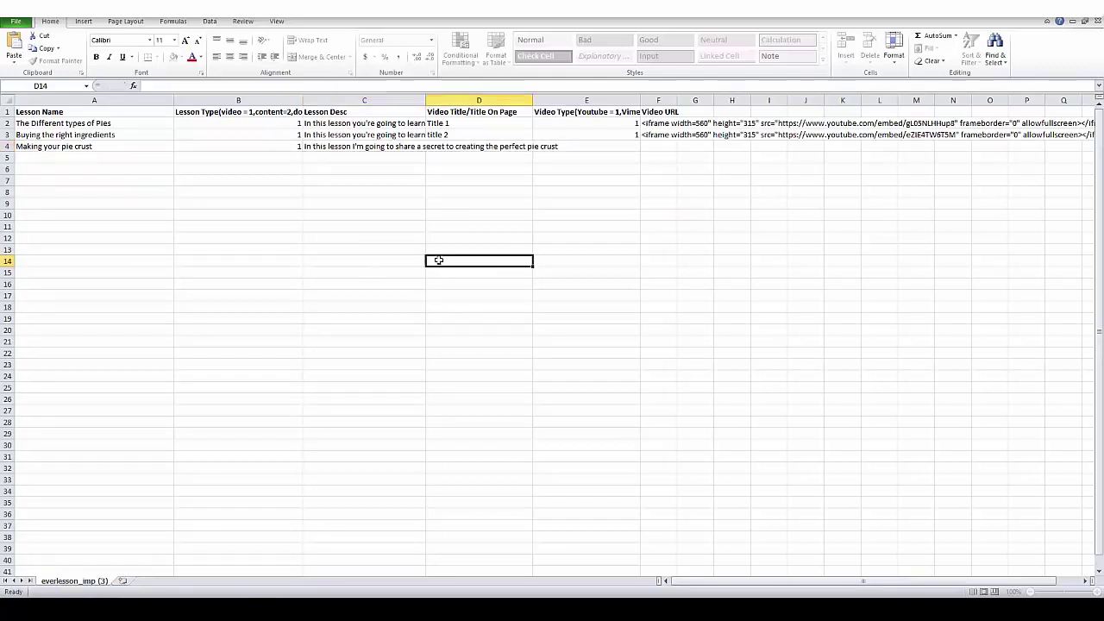
{"action": "left_click", "coordinate": [426, 201]}
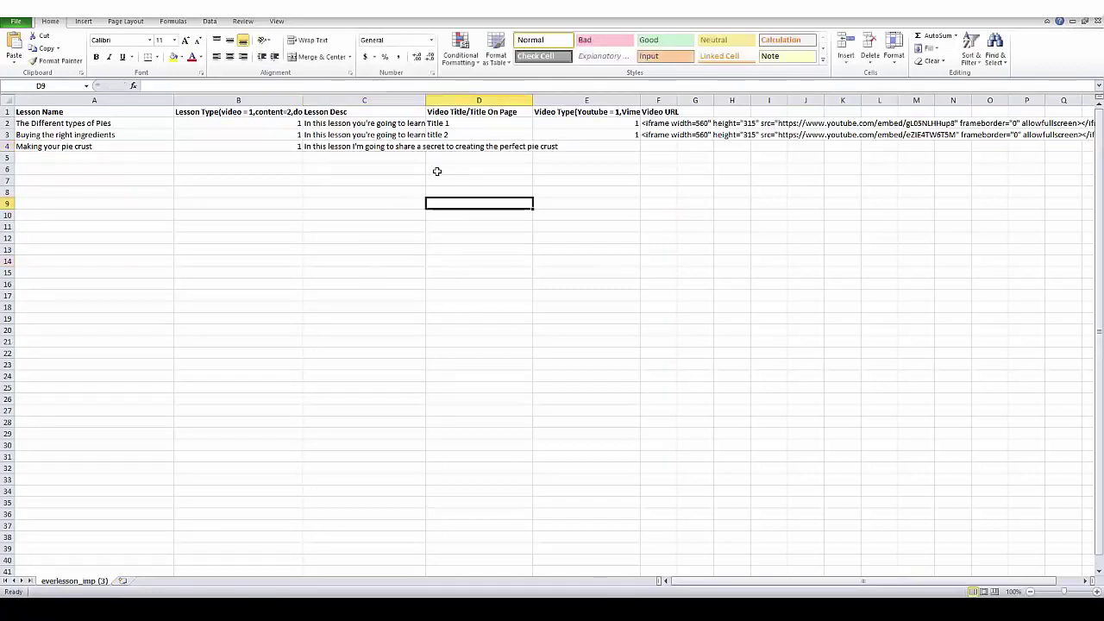
{"action": "left_click", "coordinate": [348, 126]}
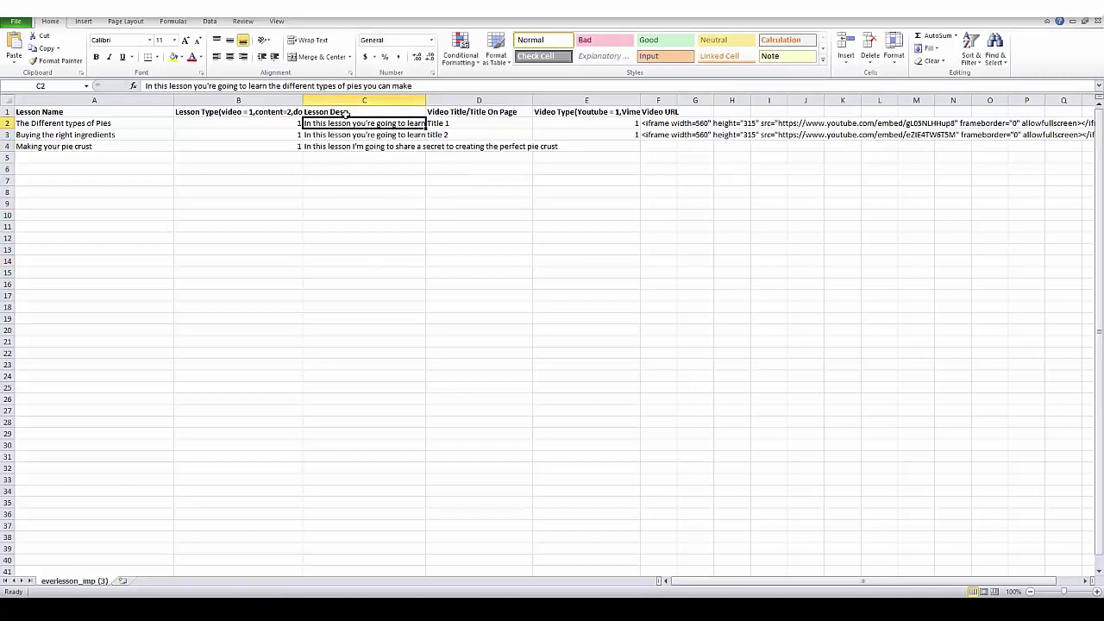
{"action": "left_click", "coordinate": [331, 112]}
{"action": "left_click_drag", "start_coordinate": [345, 122], "coordinate": [342, 148]}
{"action": "left_click", "coordinate": [340, 189]}
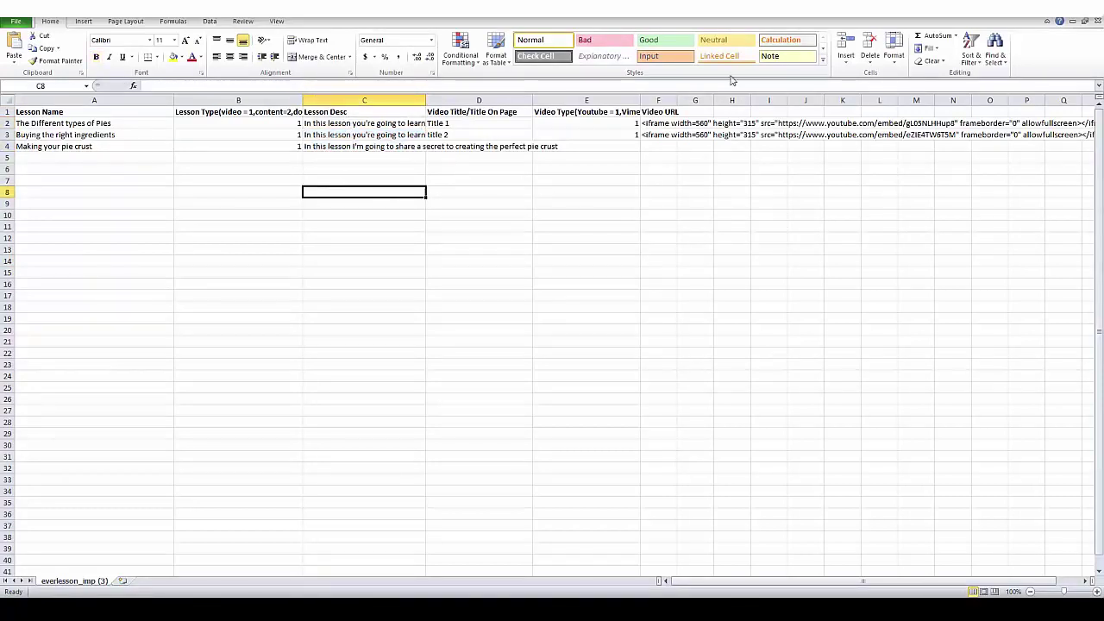
Highlight the heading cells A1 through E1 with a yellow fill.
{"action": "left_click_drag", "start_coordinate": [597, 112], "coordinate": [51, 112]}
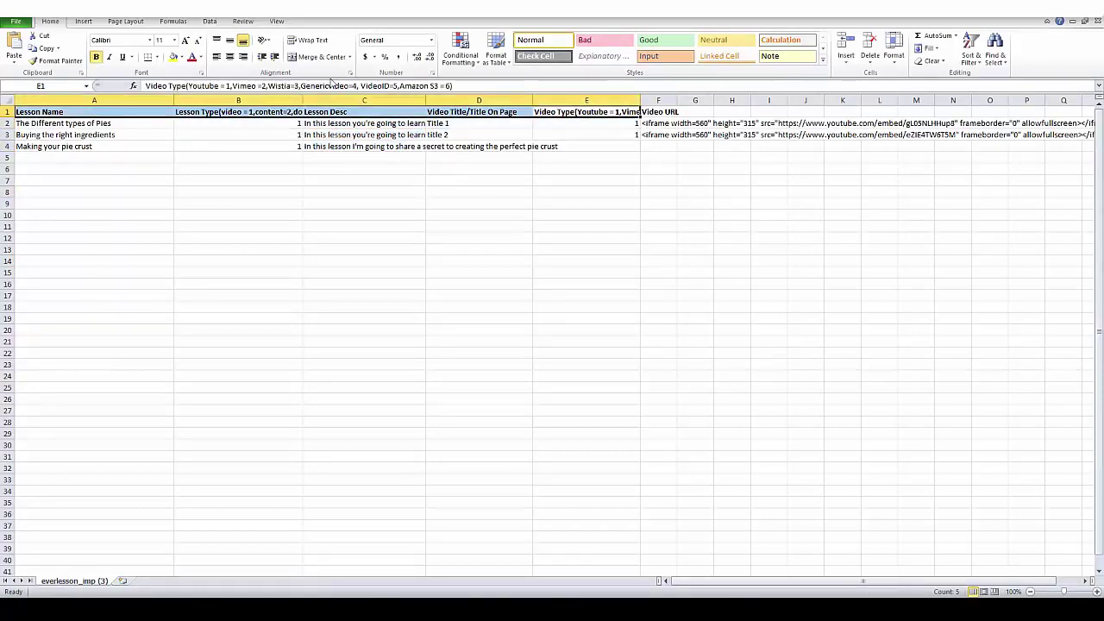
{"action": "left_click", "coordinate": [173, 56]}
{"action": "left_click", "coordinate": [397, 296]}
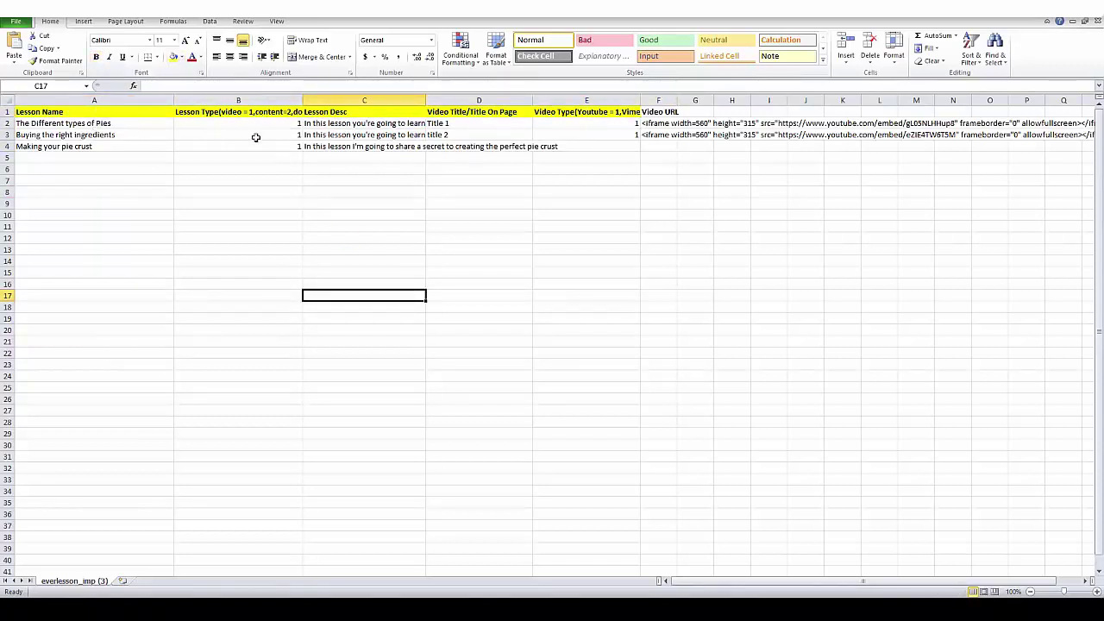
{"action": "left_click", "coordinate": [424, 194]}
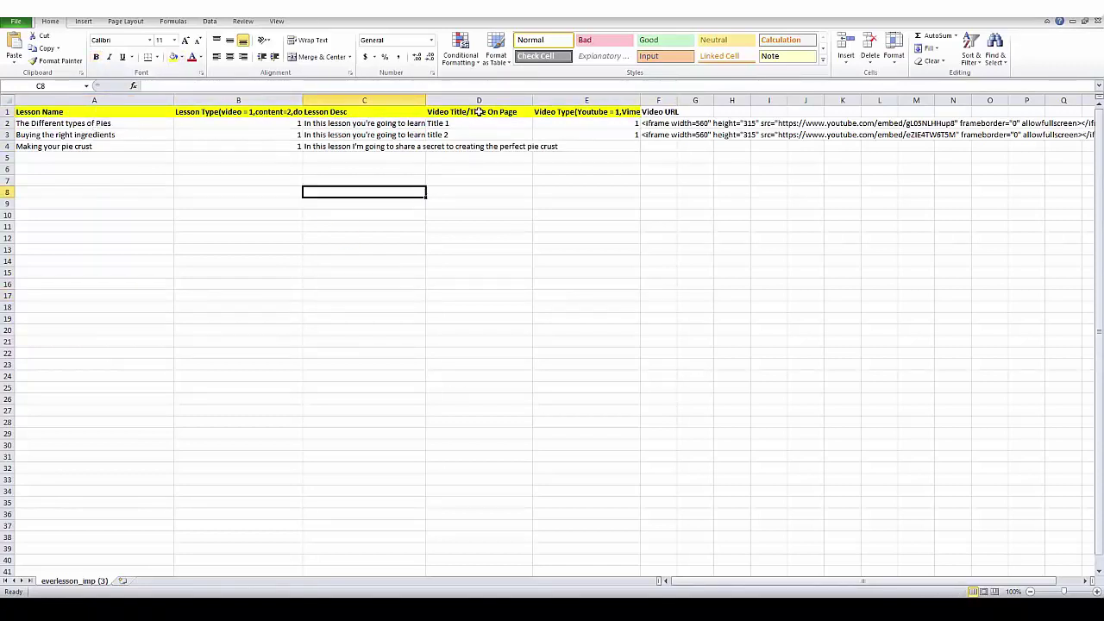
Copy the lesson name "The Different types of Pies" from A2 into D2 as the video title.
{"action": "left_click", "coordinate": [477, 112]}
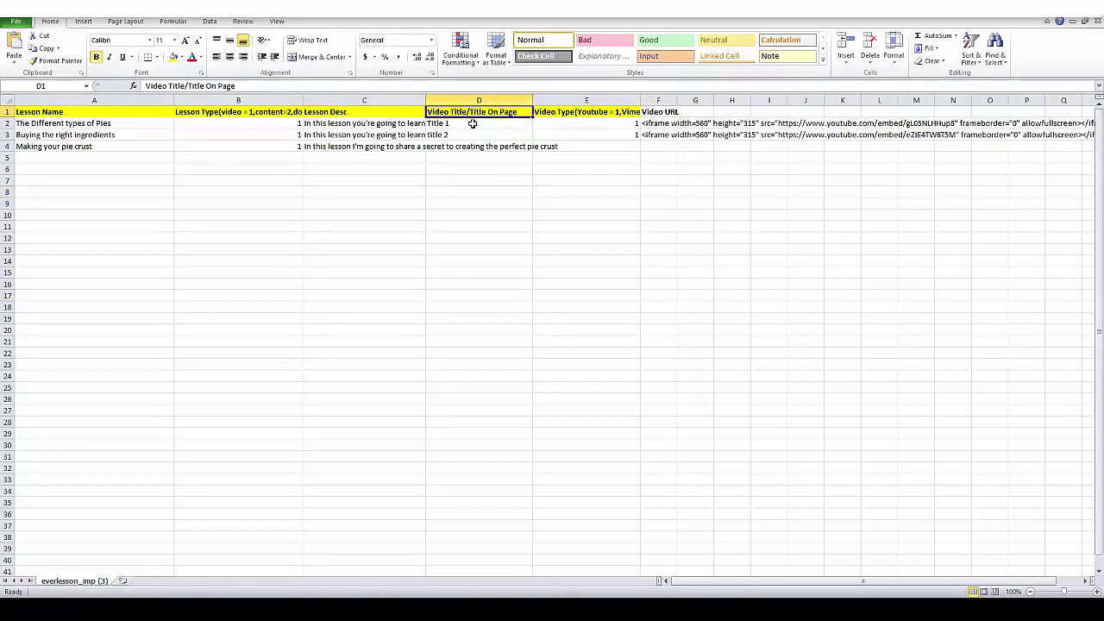
{"action": "left_click", "coordinate": [473, 123]}
{"action": "left_click", "coordinate": [106, 123]}
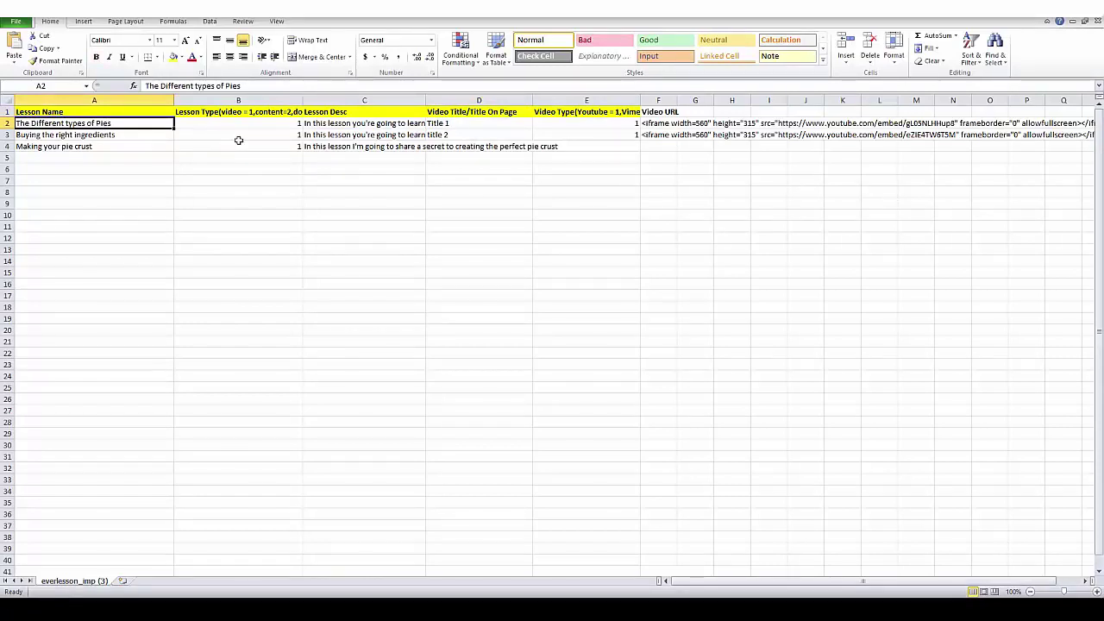
{"action": "key", "text": "ctrl+c"}
{"action": "left_click", "coordinate": [463, 126]}
{"action": "key", "text": "ctrl+v"}
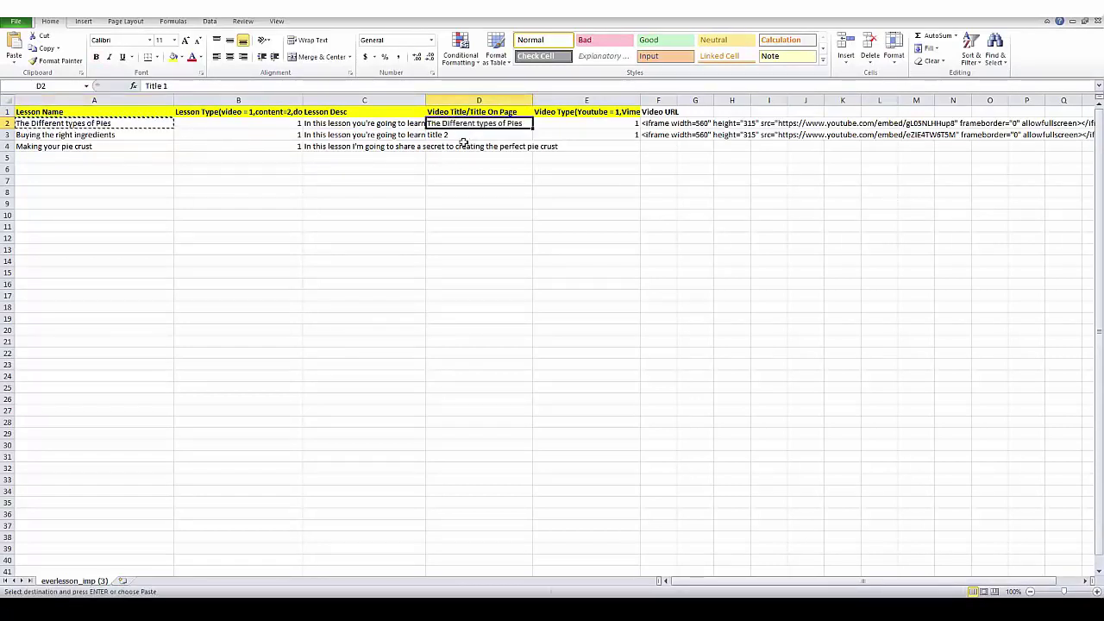
Copy the lesson names "Buying the right ingredients" and "Making your pie crust" from A3 and A4 into video title cells D3 and D4.
{"action": "left_click", "coordinate": [106, 136]}
{"action": "key", "text": "ctrl+c"}
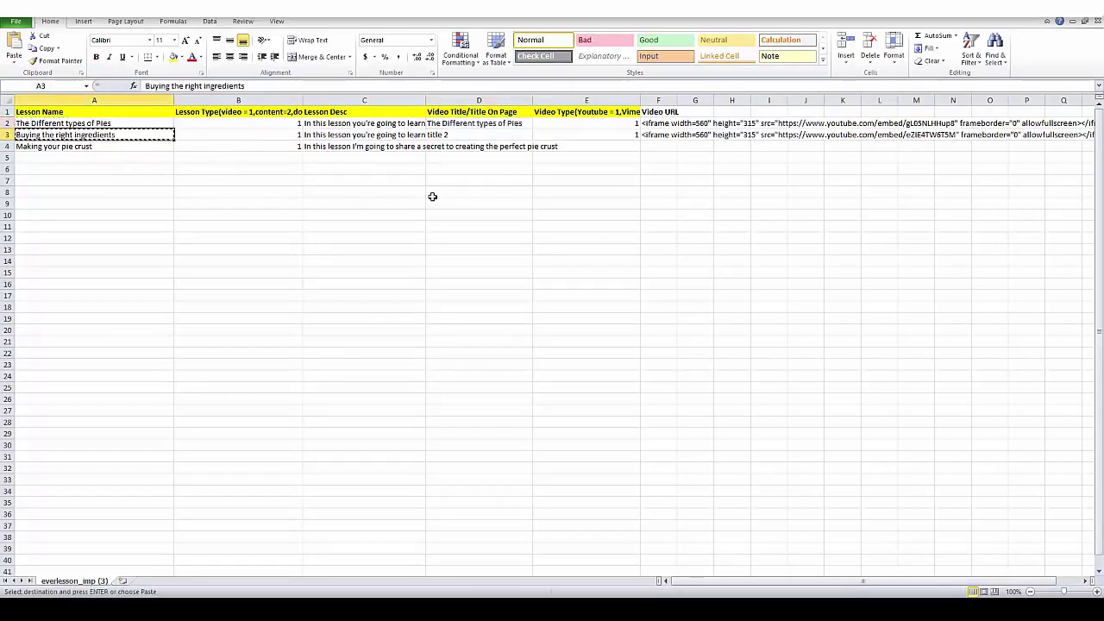
{"action": "left_click", "coordinate": [463, 135]}
{"action": "key", "text": "ctrl+v"}
{"action": "left_click", "coordinate": [53, 147]}
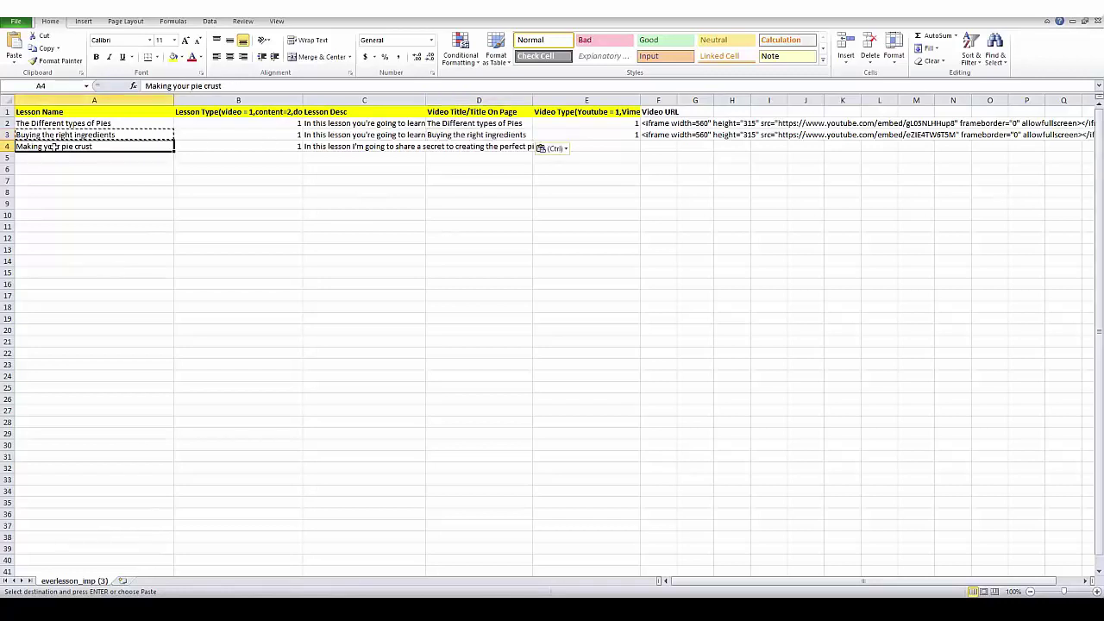
{"action": "key", "text": "ctrl+c"}
{"action": "left_click", "coordinate": [455, 148]}
{"action": "key", "text": "ctrl+v"}
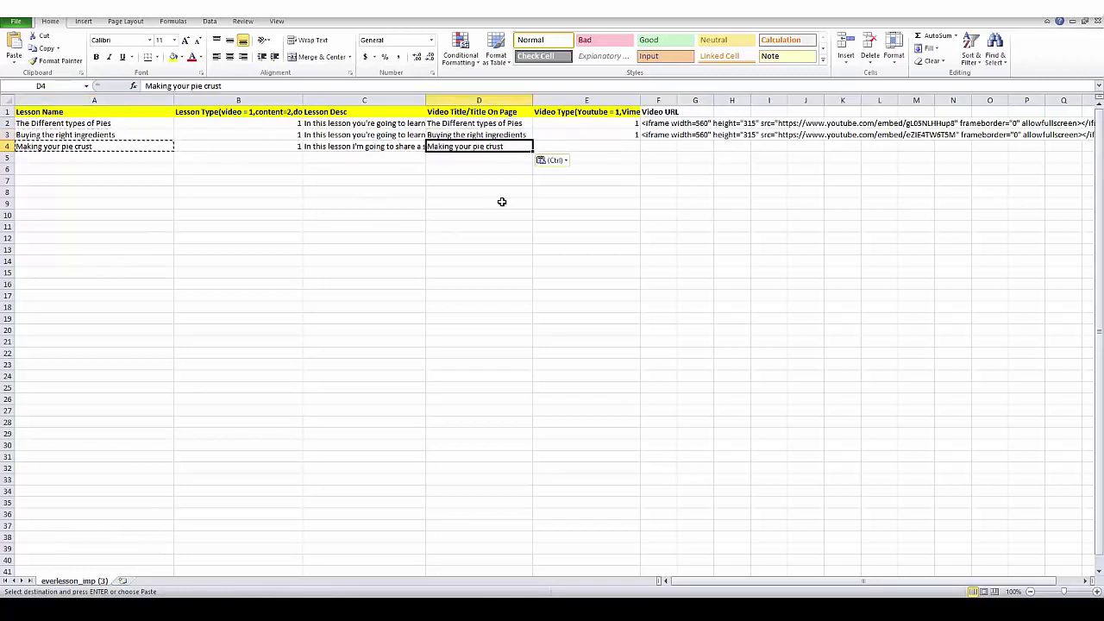
Check the video type codes in heading E1 and enter 1 for YouTube in E2 and E4.
{"action": "left_click", "coordinate": [586, 123]}
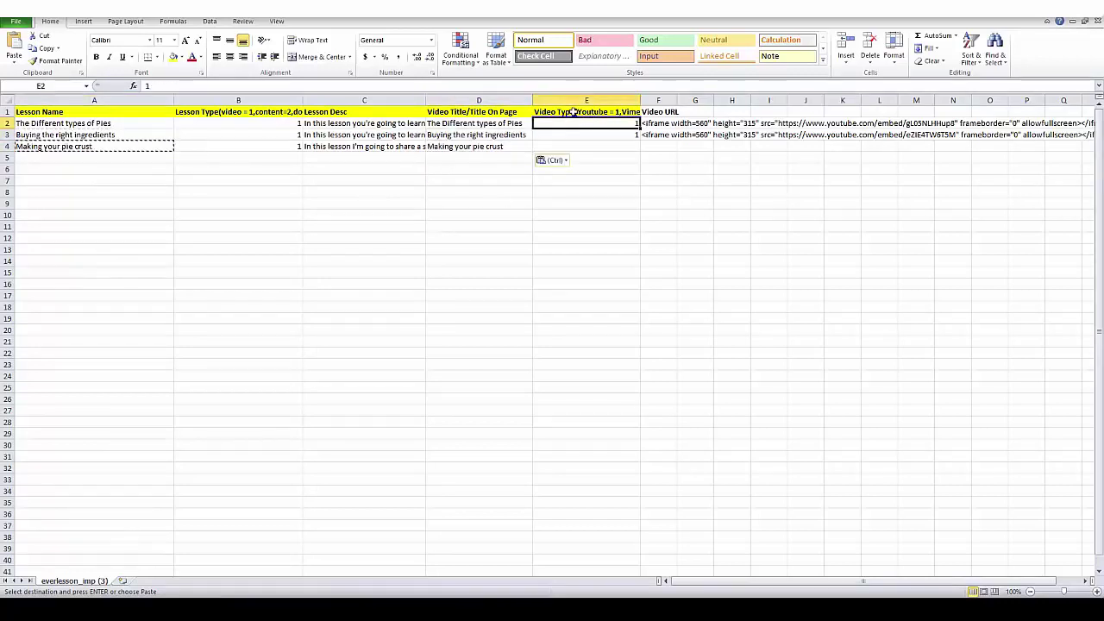
{"action": "left_click", "coordinate": [573, 113]}
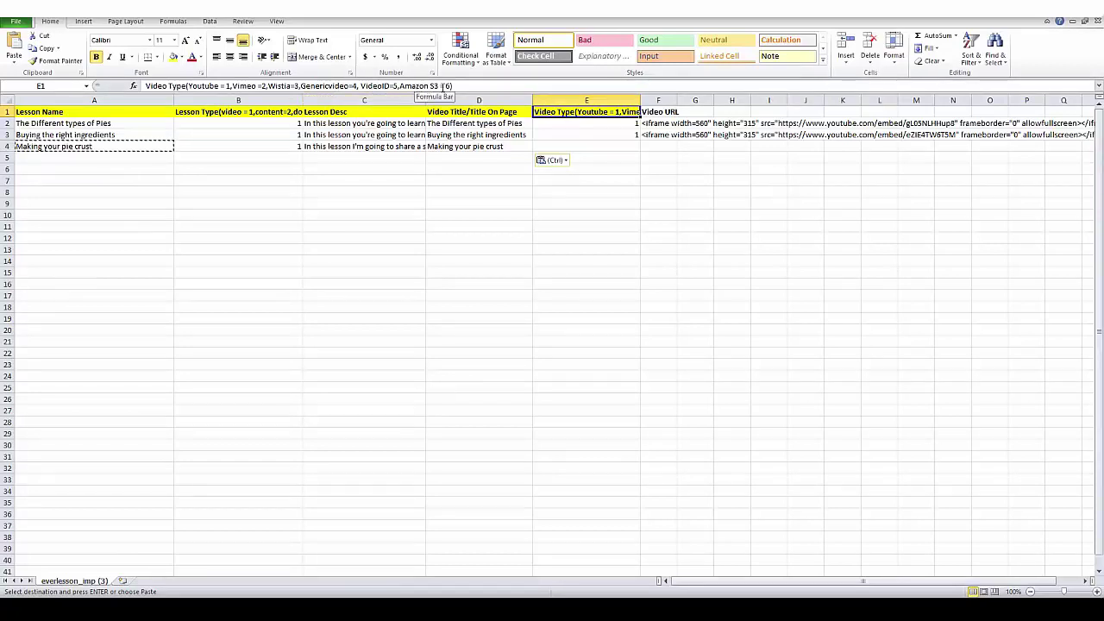
{"action": "left_click", "coordinate": [560, 123]}
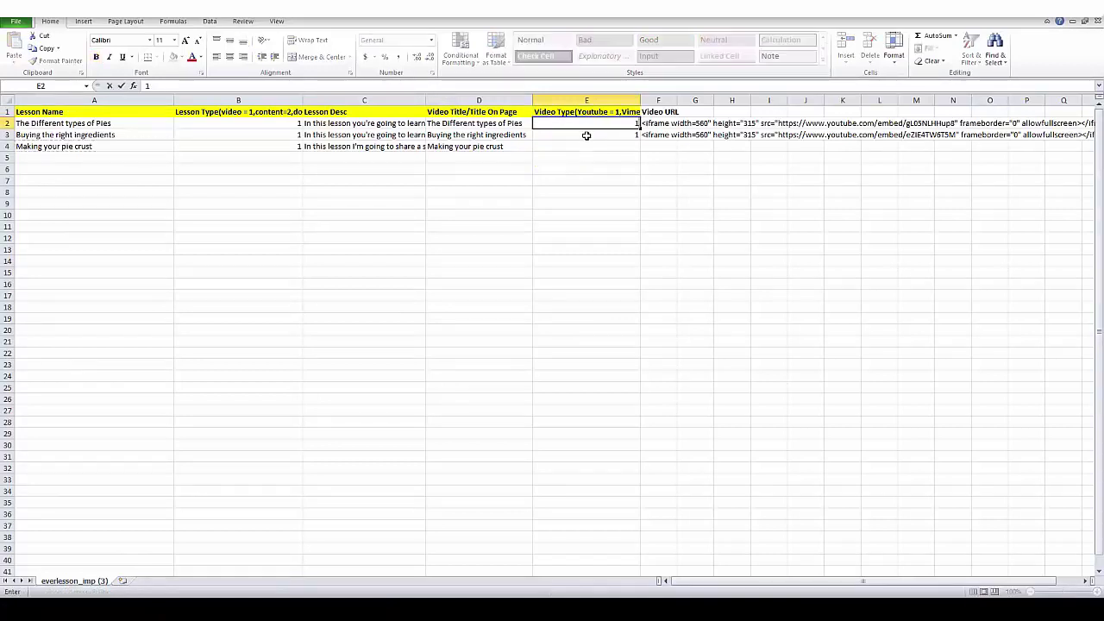
{"action": "left_click", "coordinate": [589, 146]}
{"action": "type", "text": "1"}
{"action": "left_click", "coordinate": [590, 170]}
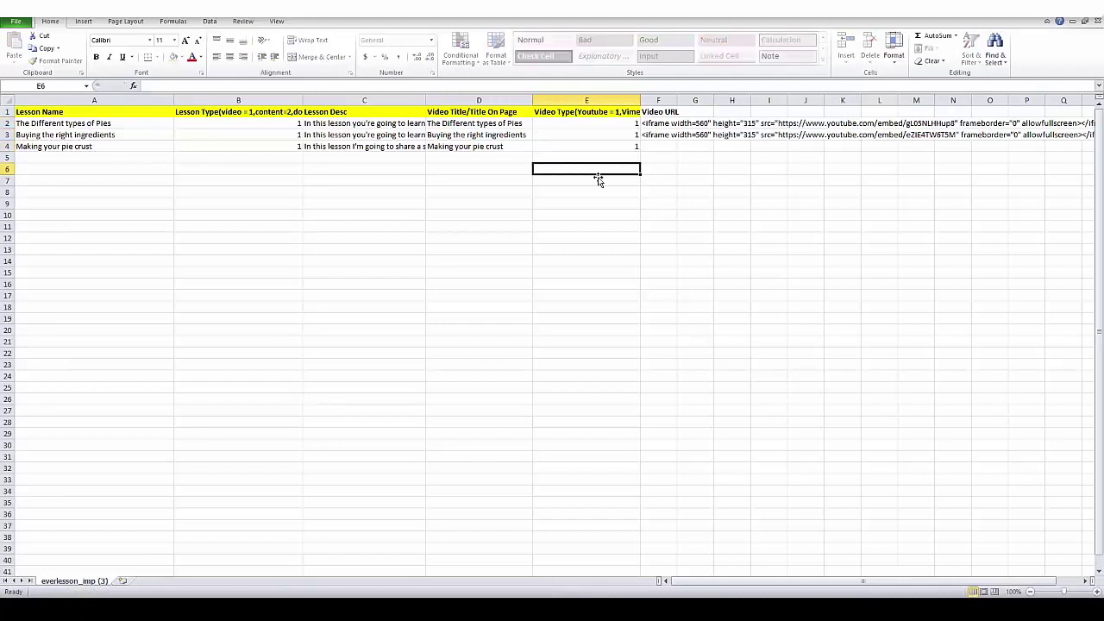
Switch to YouTube, open the How to Make Homemade Blueberry Pie video from the pie search results and skip its ad.
{"action": "left_click", "coordinate": [659, 191]}
{"action": "left_click", "coordinate": [655, 126]}
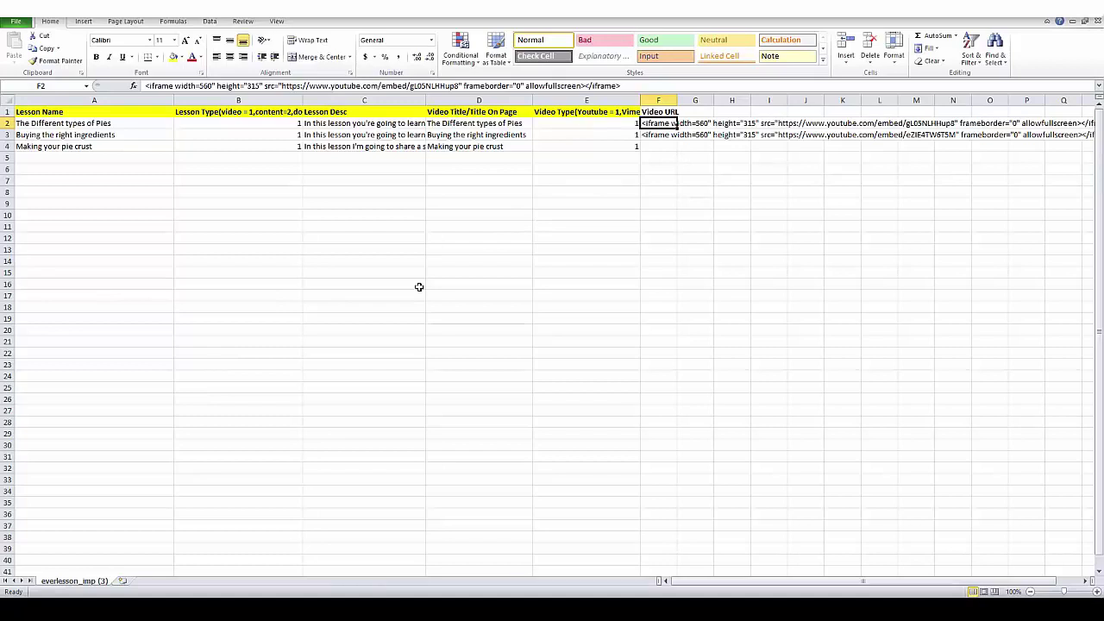
{"action": "left_click", "coordinate": [604, 113]}
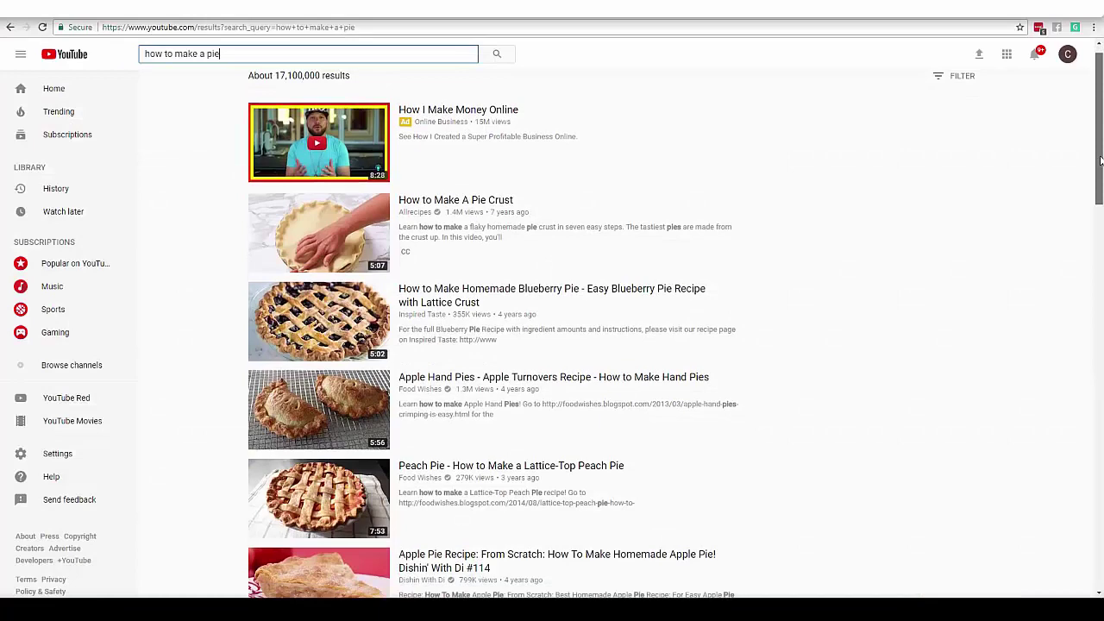
{"action": "left_click_drag", "start_coordinate": [1100, 160], "coordinate": [1101, 190]}
{"action": "mouse_move", "coordinate": [359, 199]}
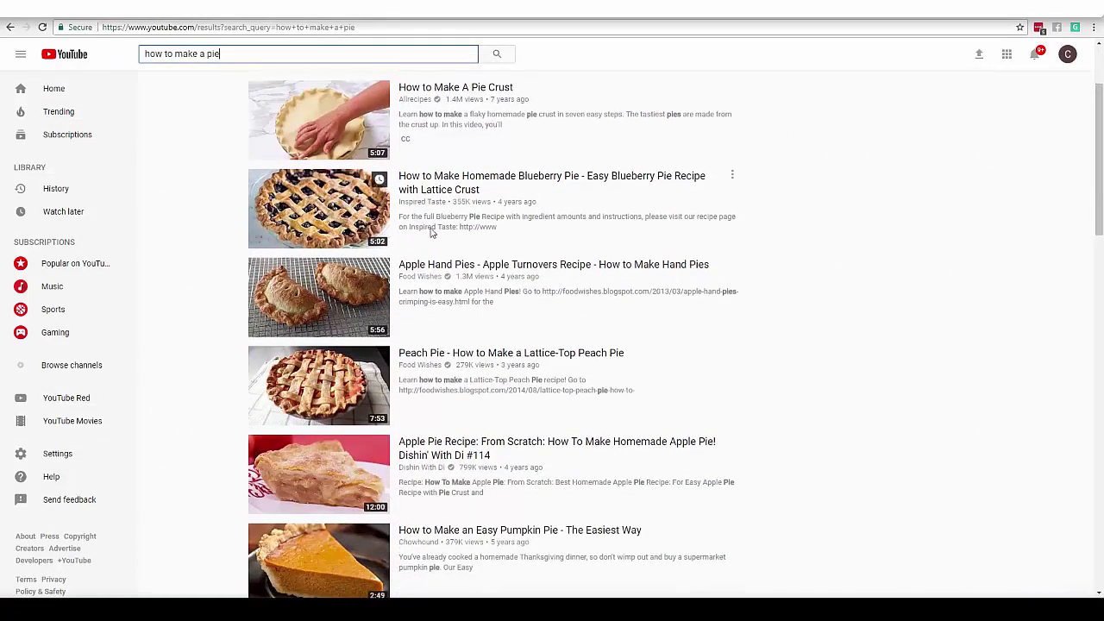
{"action": "left_click", "coordinate": [352, 213]}
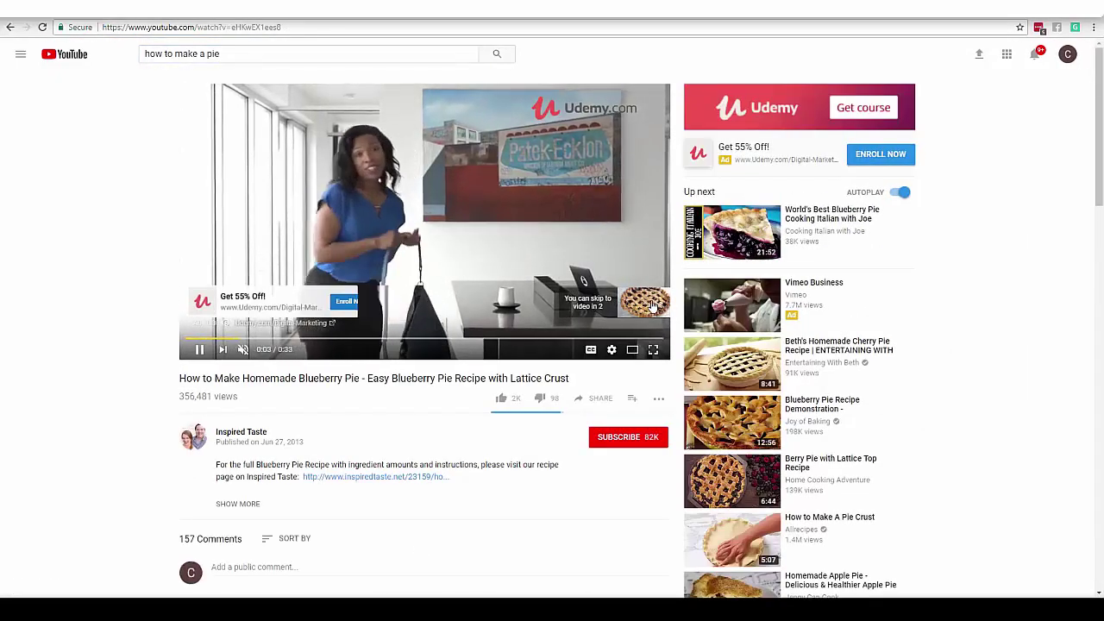
{"action": "left_click", "coordinate": [653, 305]}
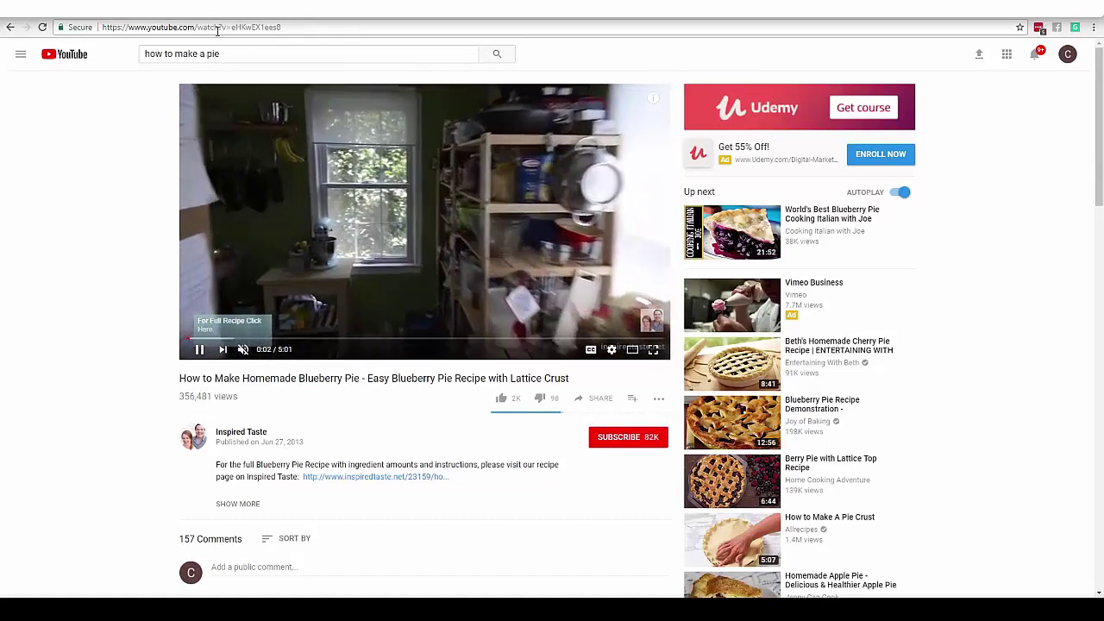
Copy the blueberry pie video's web address, return to the spreadsheet and paste it into F2 as the video URL.
{"action": "left_click", "coordinate": [267, 28]}
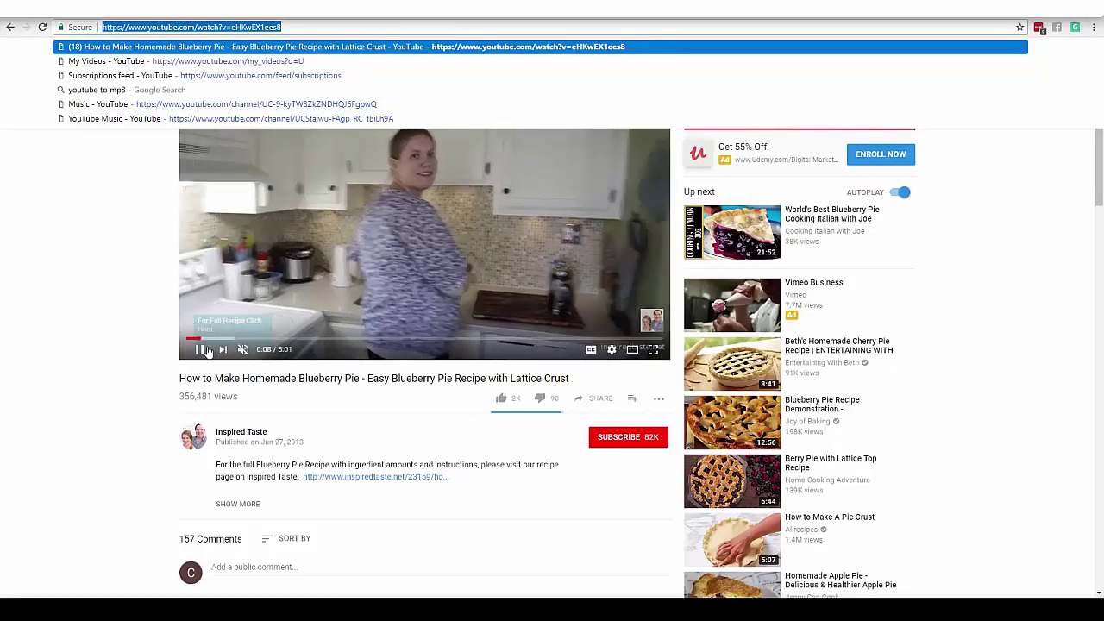
{"action": "left_click", "coordinate": [329, 231]}
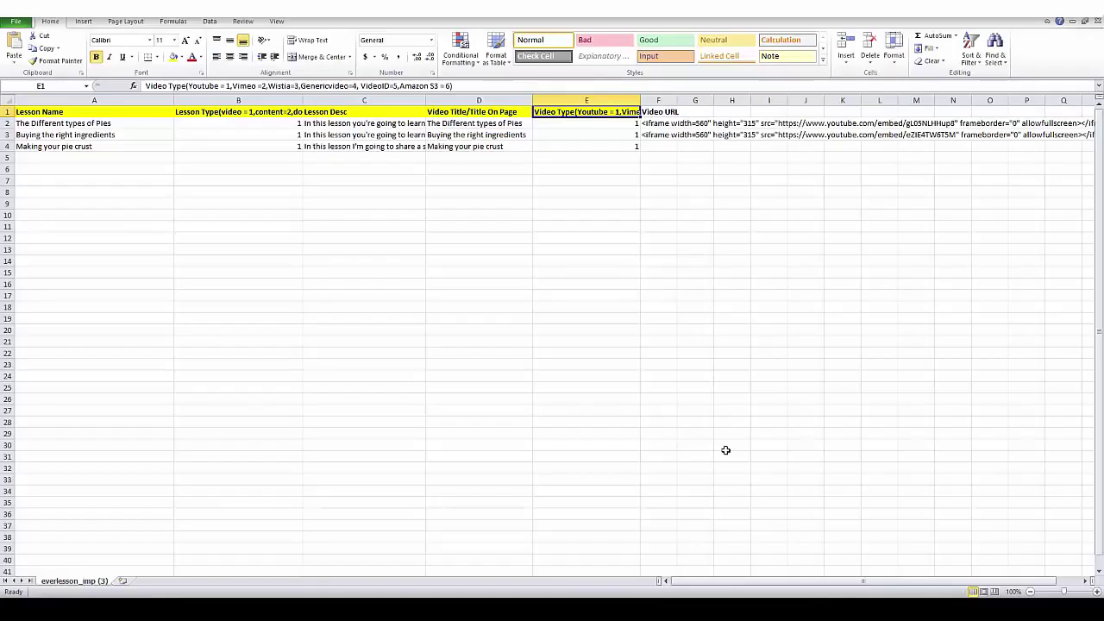
{"action": "left_click", "coordinate": [659, 318]}
{"action": "left_click", "coordinate": [654, 125]}
{"action": "key", "text": "ctrl+v"}
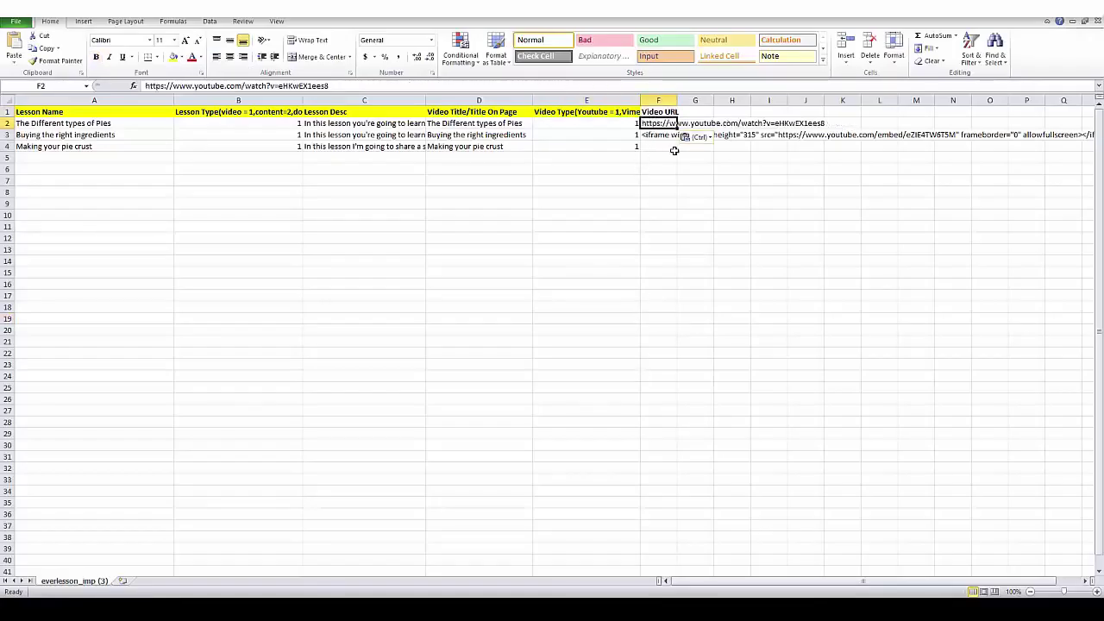
Paste the same YouTube video address into video URL cells F3 and F4.
{"action": "left_click", "coordinate": [669, 136]}
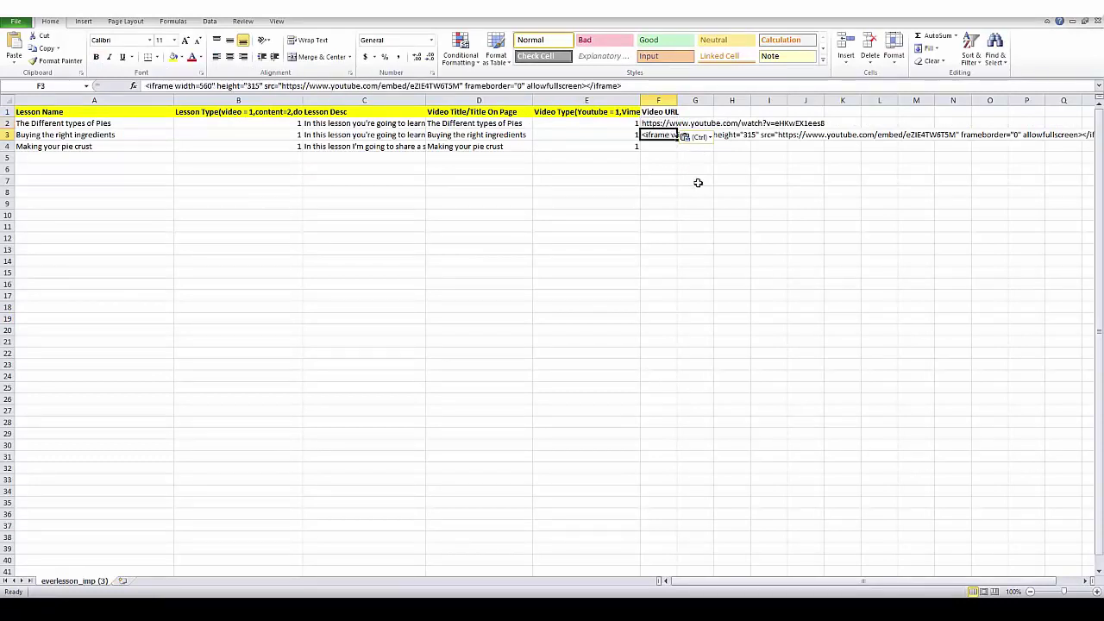
{"action": "key", "text": "ctrl+v"}
{"action": "left_click", "coordinate": [665, 148]}
{"action": "key", "text": "ctrl+v"}
{"action": "left_click", "coordinate": [577, 272]}
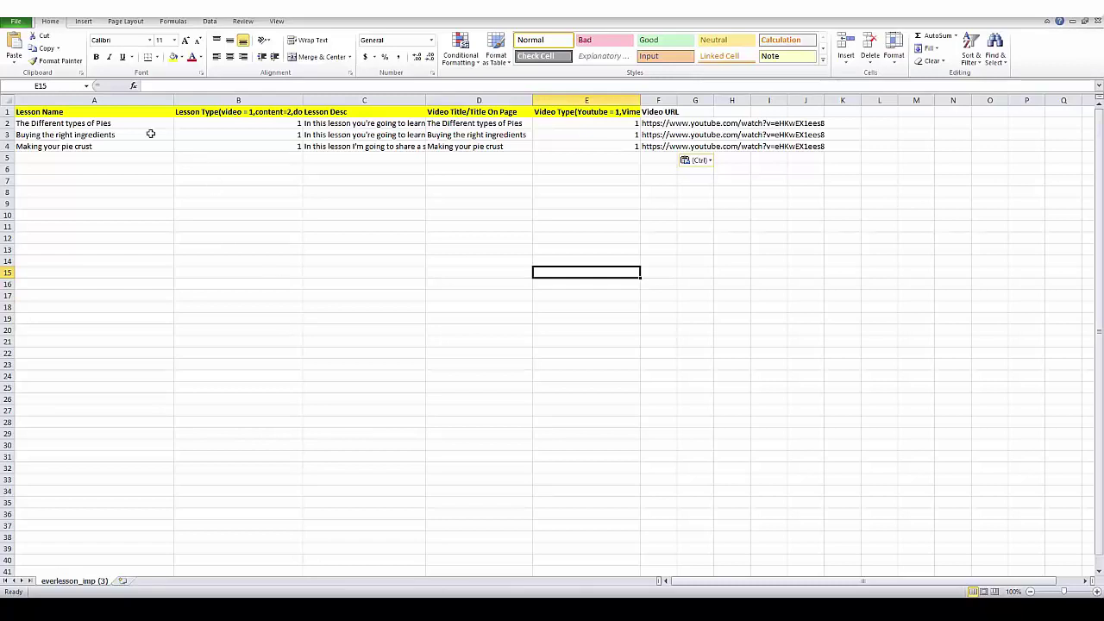
Save the spreadsheet in Downloads as a comma-delimited CSV file named pie, keeping the CSV format.
{"action": "left_click", "coordinate": [16, 21]}
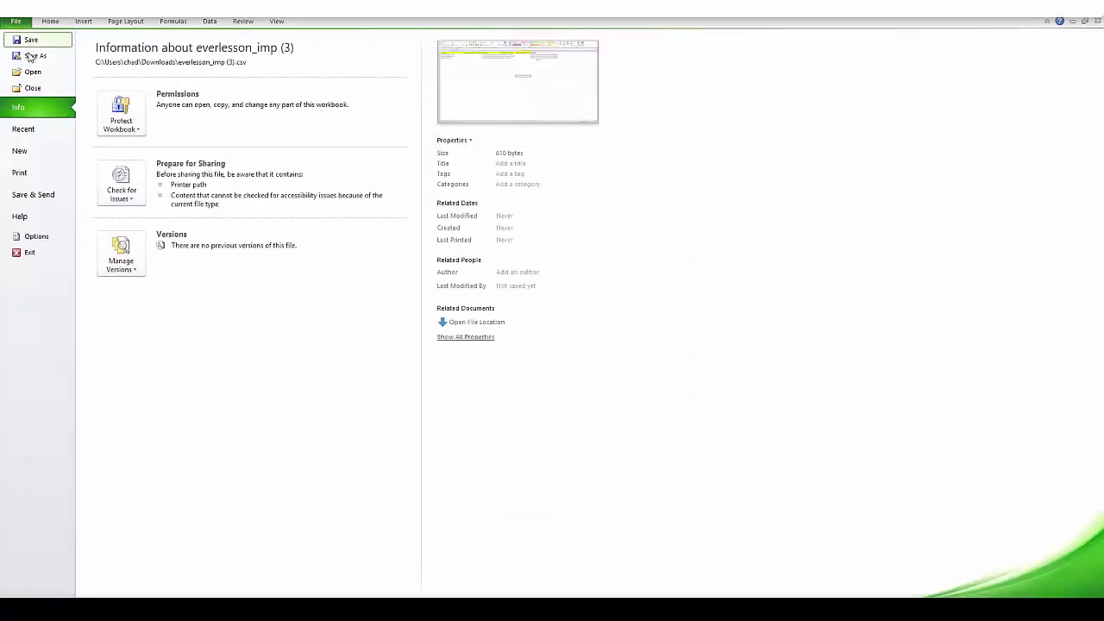
{"action": "left_click", "coordinate": [30, 56]}
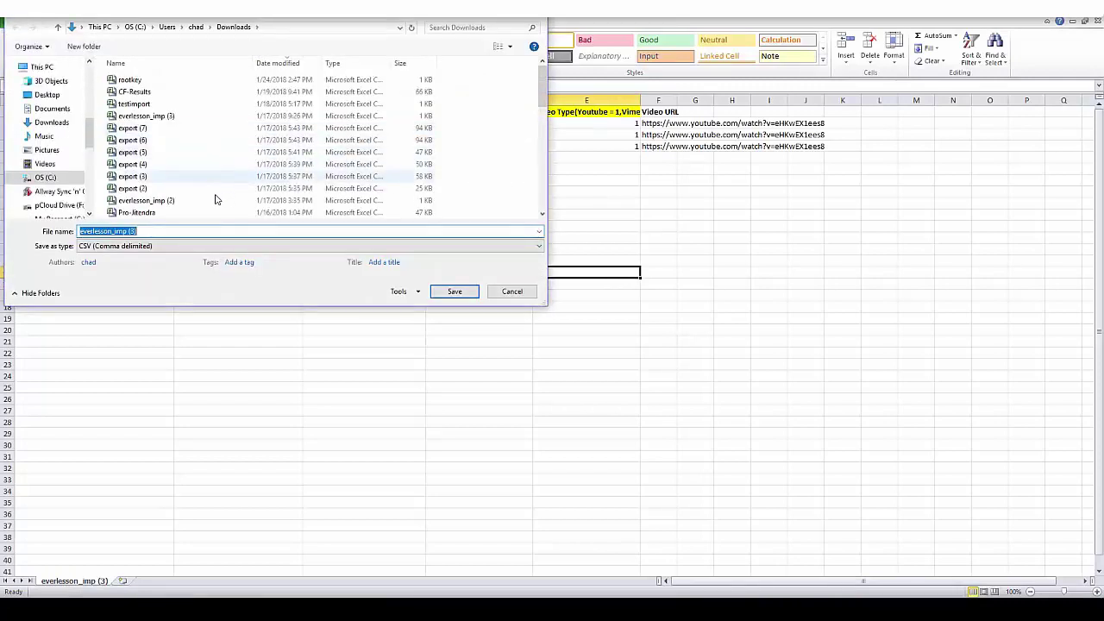
{"action": "type", "text": "pie"}
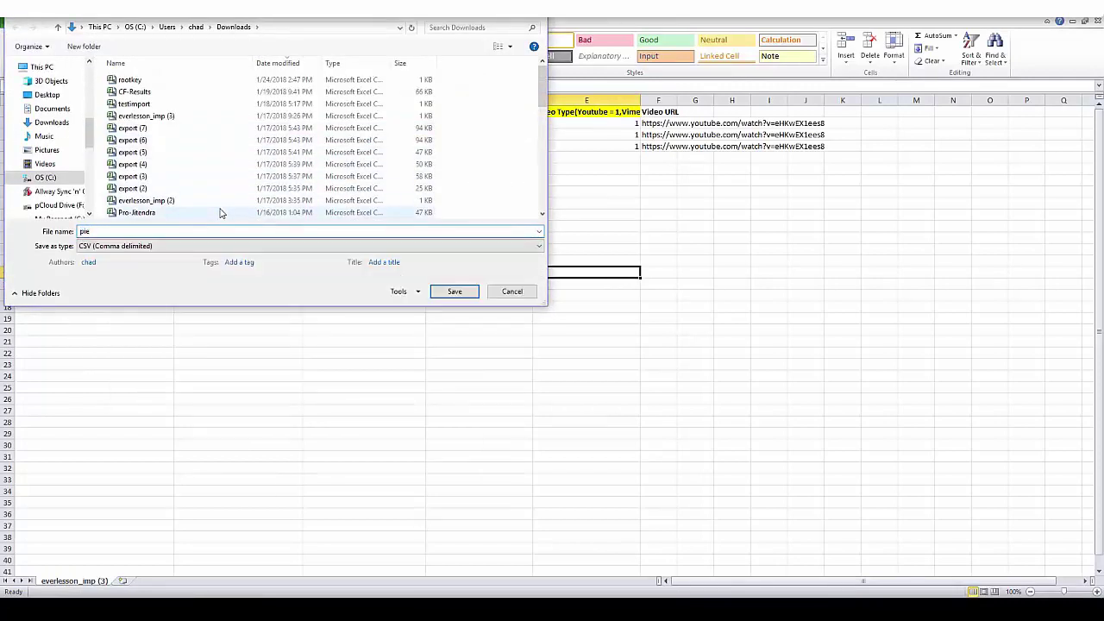
{"action": "left_click", "coordinate": [452, 294]}
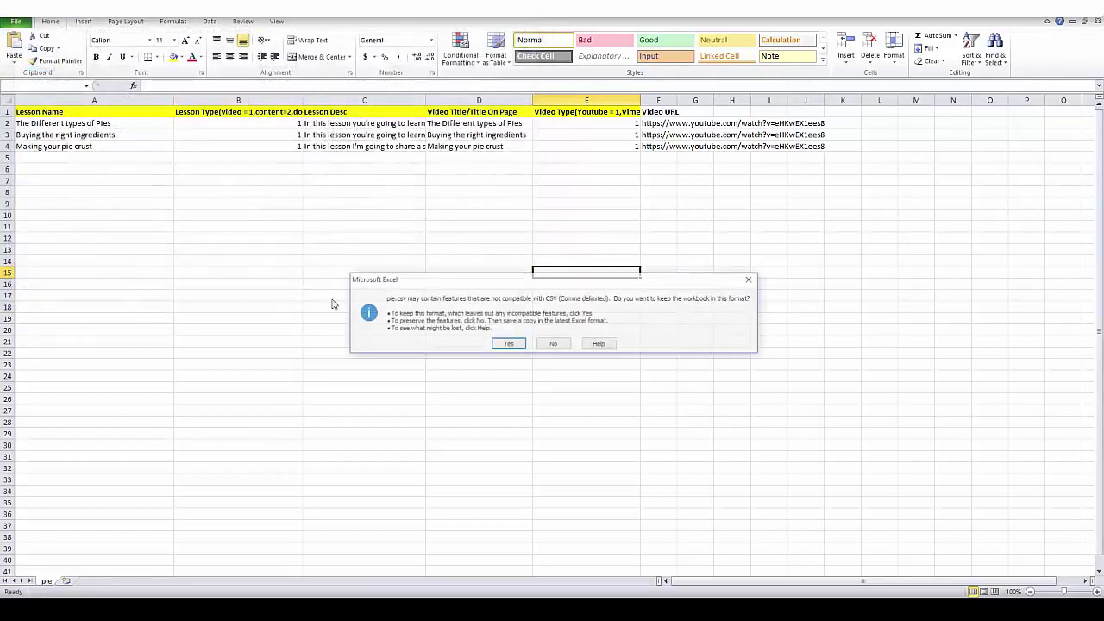
{"action": "left_click", "coordinate": [506, 343]}
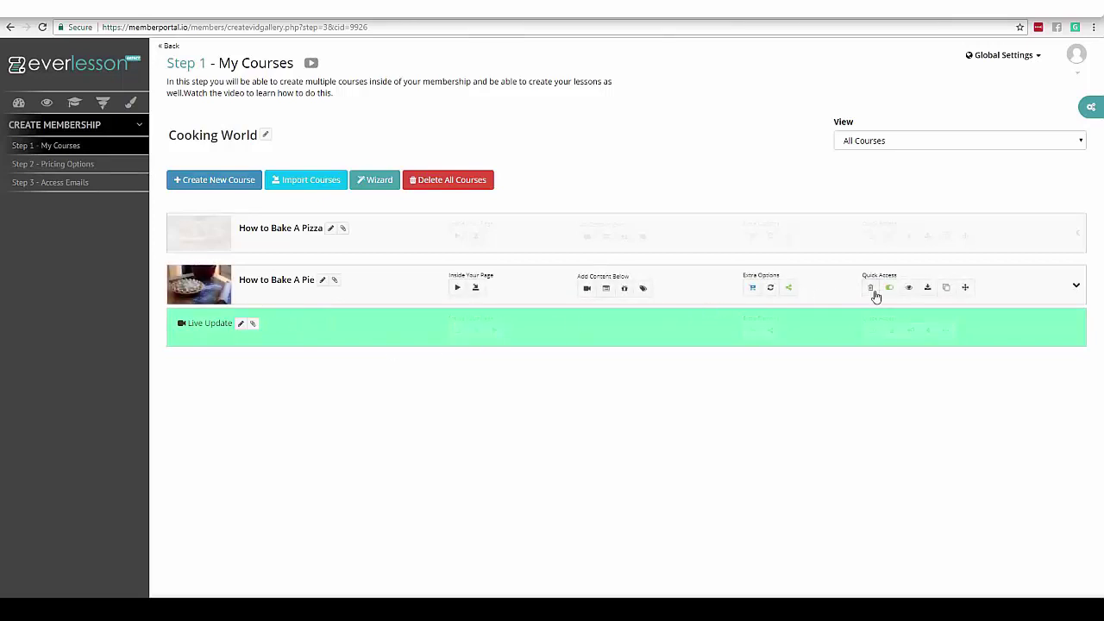
Switch to EverLesson and import the pie CSV file from Downloads into the How to Bake A Pie course.
{"action": "left_click", "coordinate": [928, 288]}
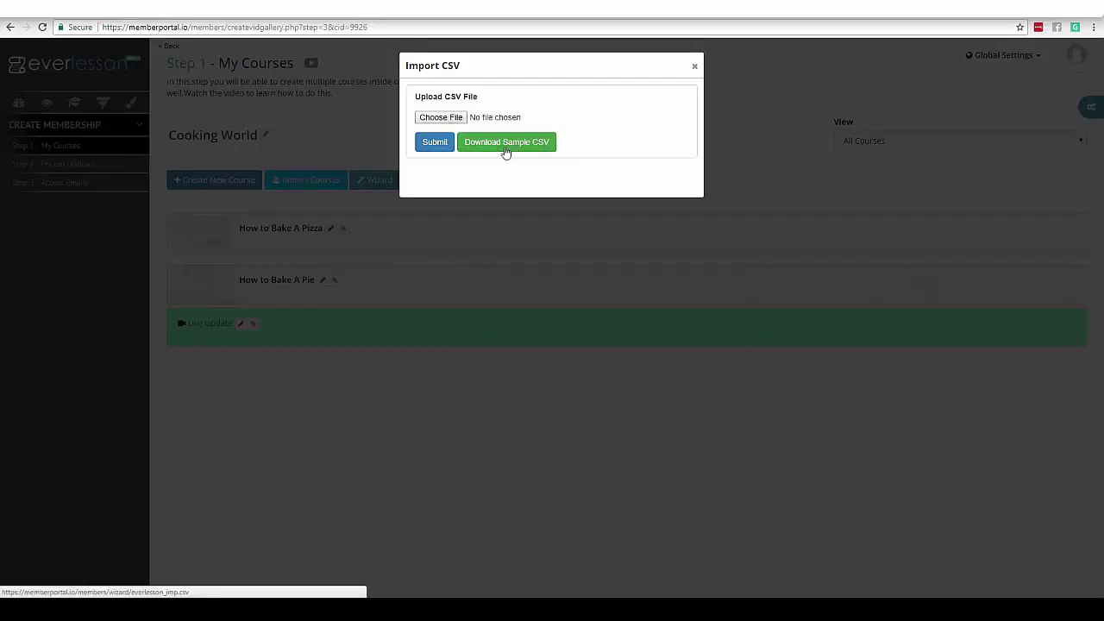
{"action": "left_click", "coordinate": [450, 123]}
{"action": "scroll", "coordinate": [112, 155], "scroll_direction": "up", "scroll_amount": 3}
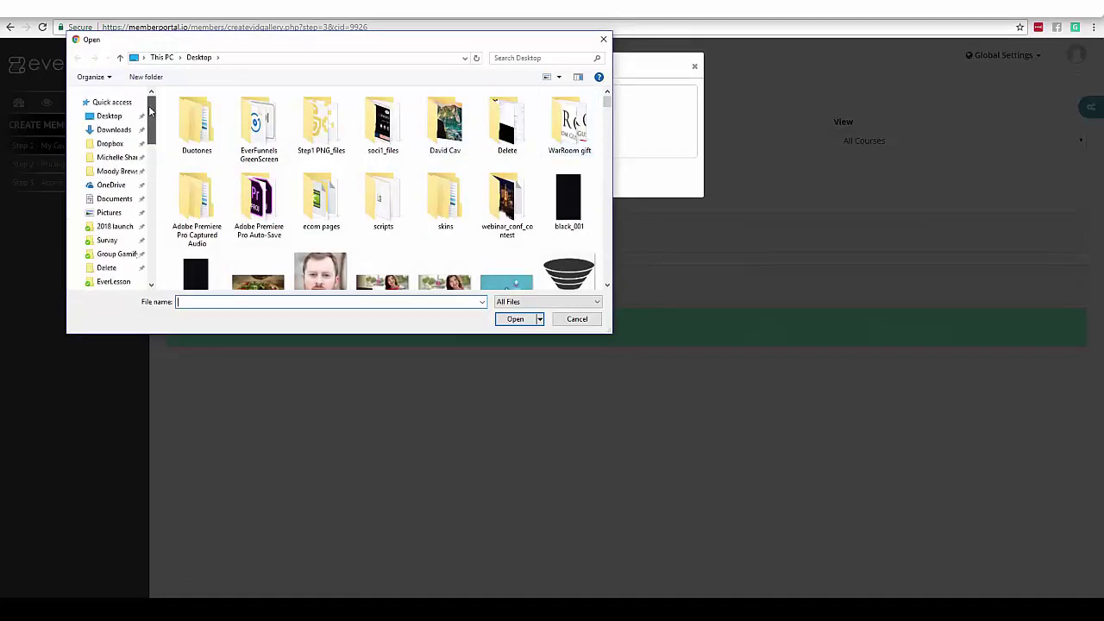
{"action": "left_click", "coordinate": [113, 130]}
{"action": "left_click", "coordinate": [520, 58]}
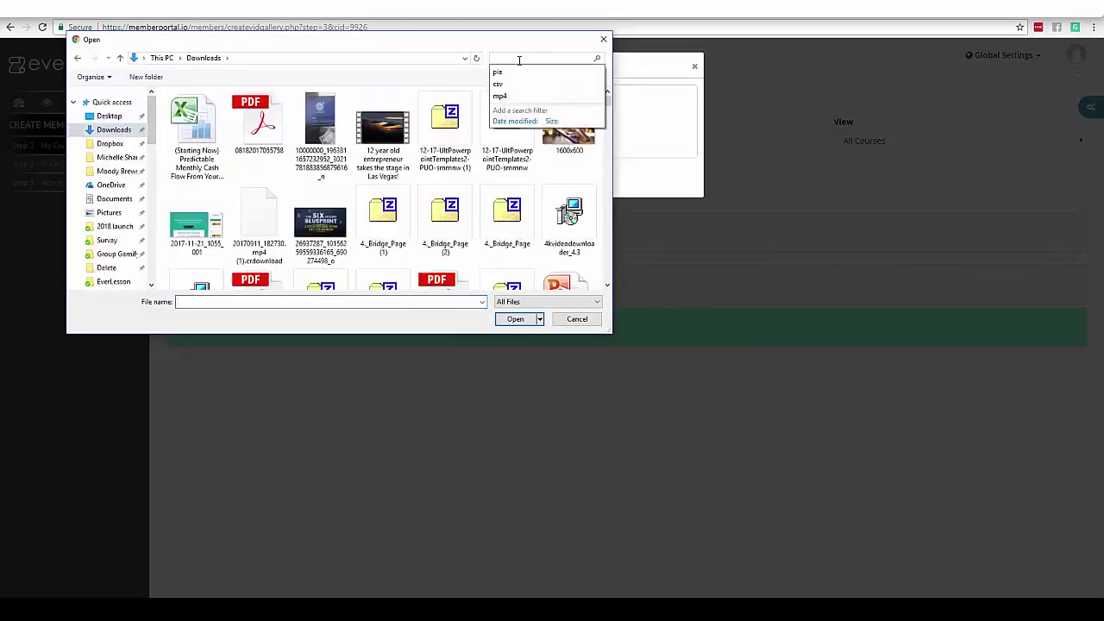
{"action": "type", "text": "pie"}
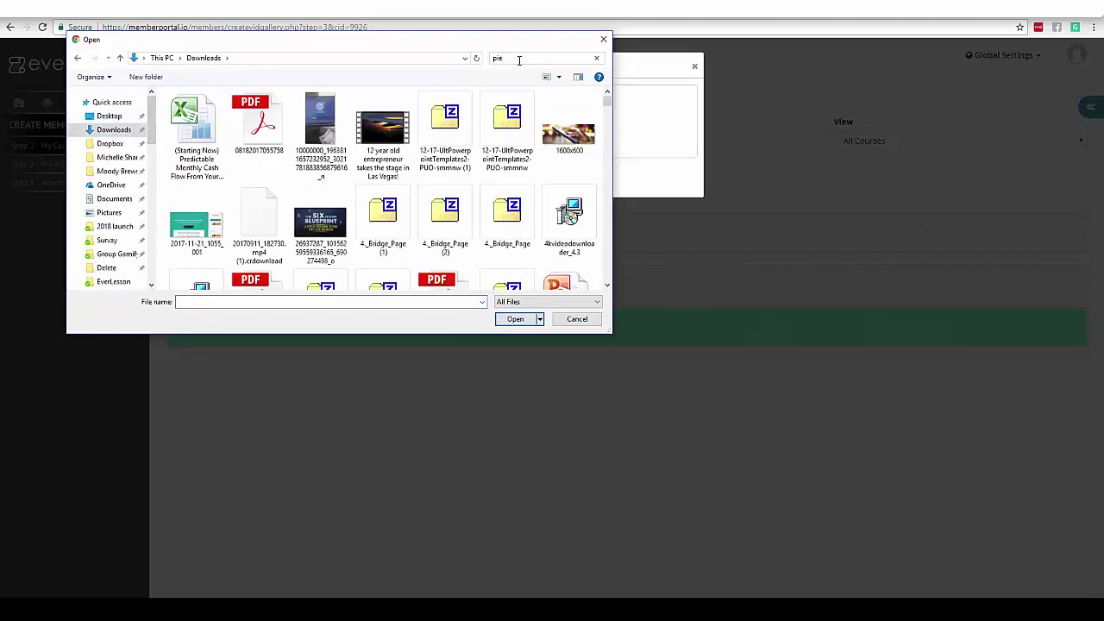
{"action": "left_click", "coordinate": [215, 121]}
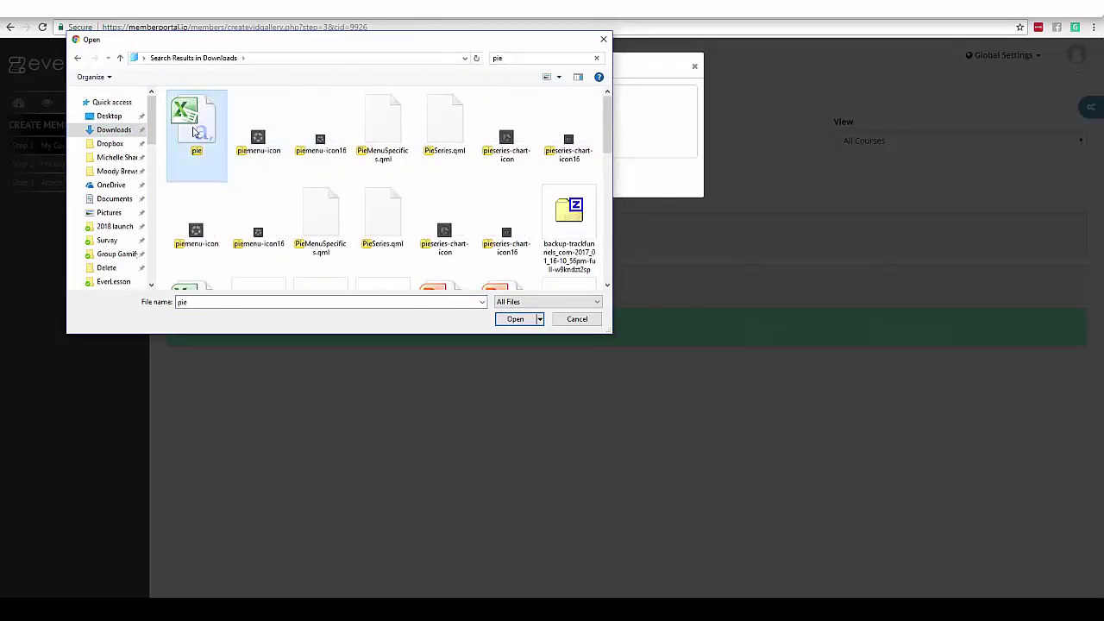
{"action": "left_click", "coordinate": [510, 319]}
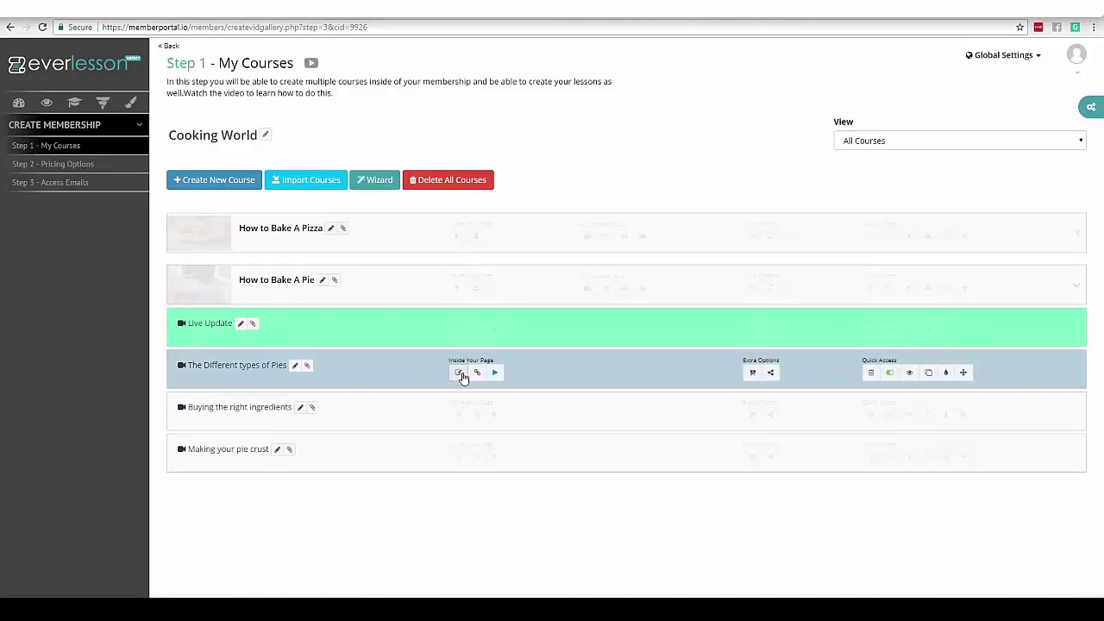
Preview the The Different types of Pies lesson page, review its video, other modules and comment area, and close the preview.
{"action": "left_click", "coordinate": [910, 372]}
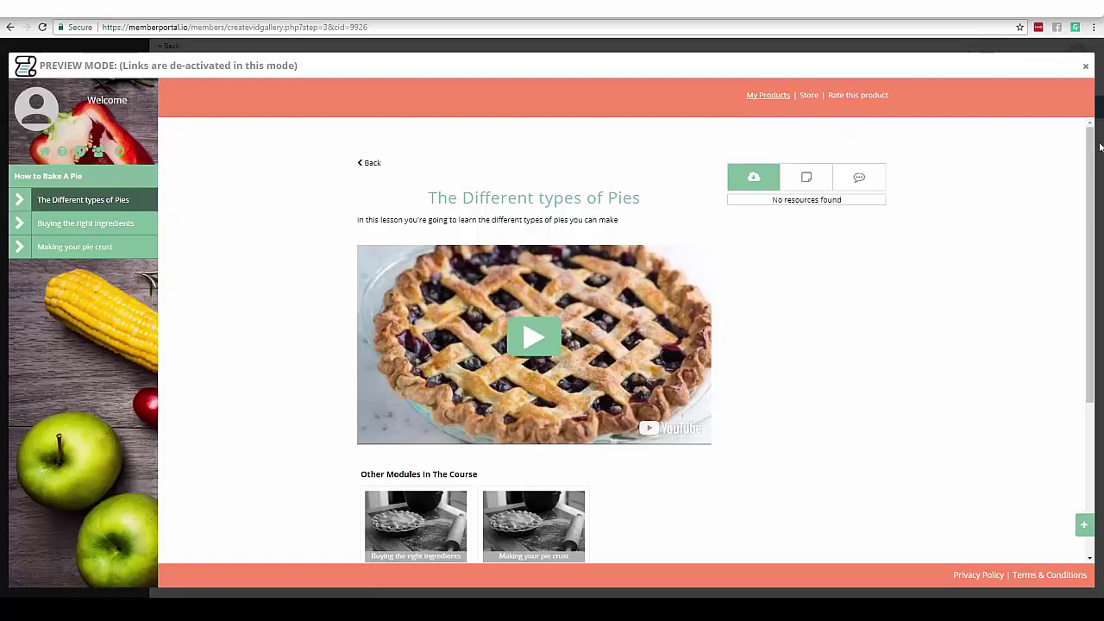
{"action": "scroll", "coordinate": [1080, 198], "scroll_direction": "down", "scroll_amount": 3}
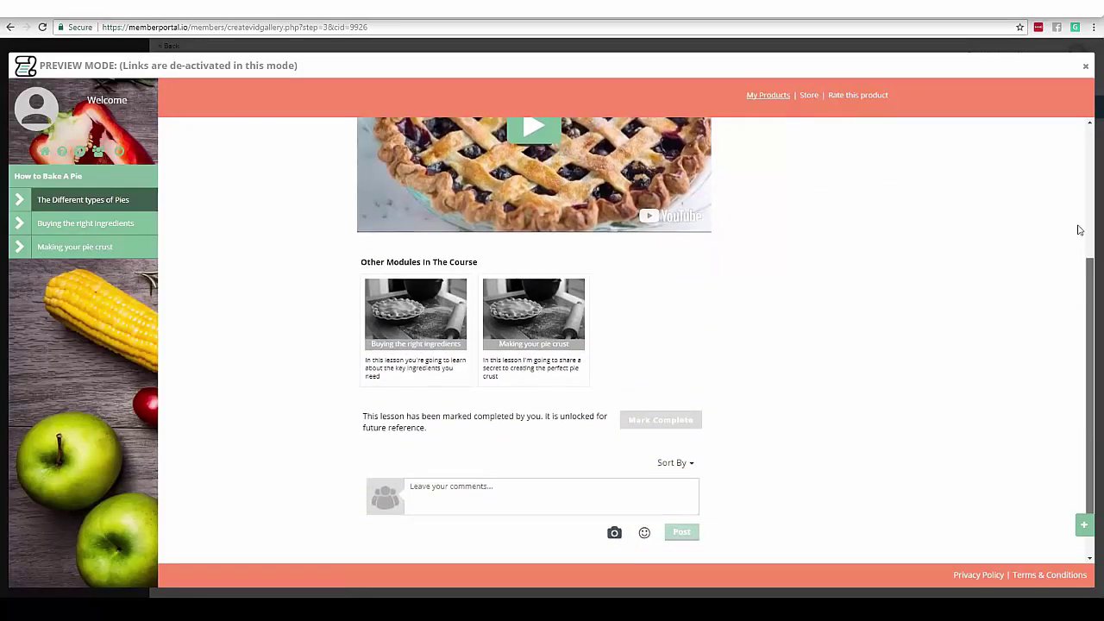
{"action": "scroll", "coordinate": [1079, 229], "scroll_direction": "up", "scroll_amount": 1}
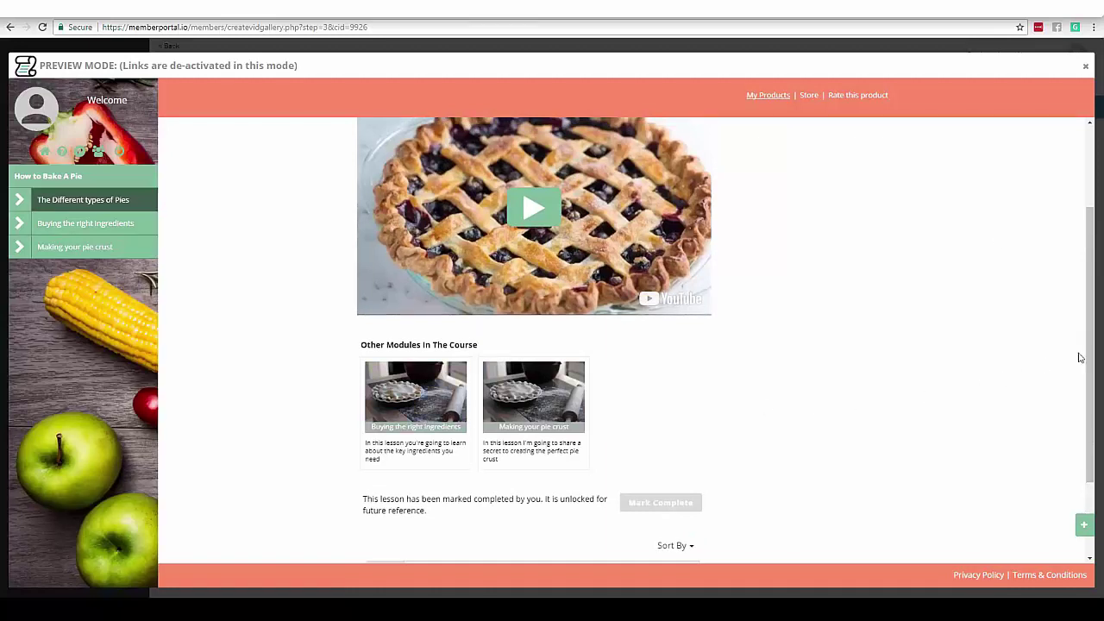
{"action": "scroll", "coordinate": [980, 239], "scroll_direction": "up", "scroll_amount": 2}
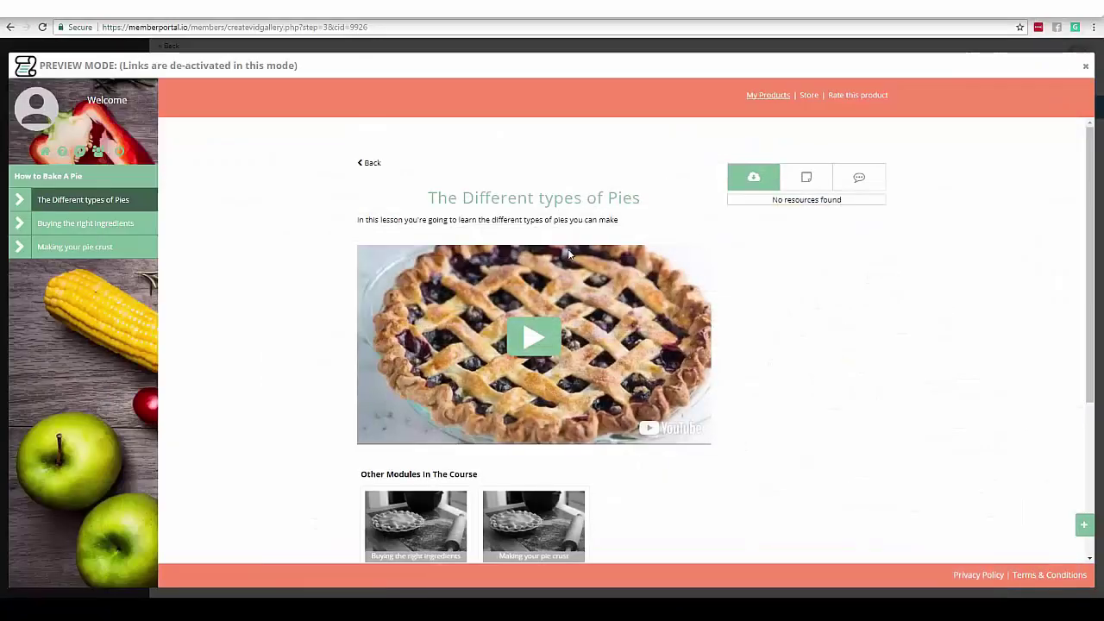
{"action": "left_click", "coordinate": [1085, 66]}
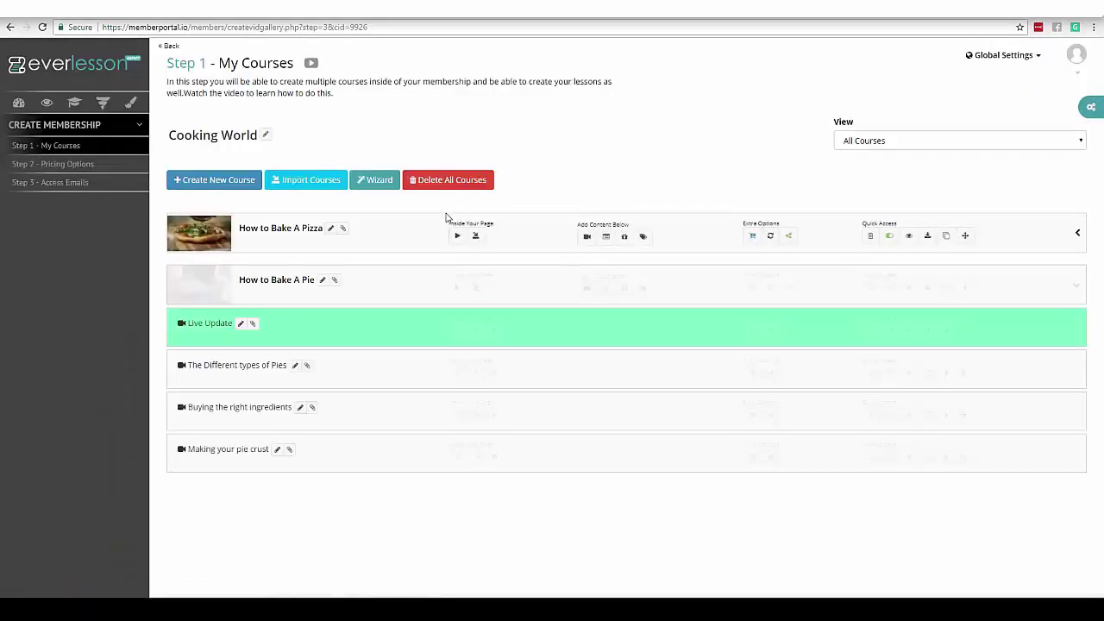
Collapse the How to Bake A Pie lesson list, view the course creation wizard's starting options and exit the wizard.
{"action": "left_click", "coordinate": [502, 285]}
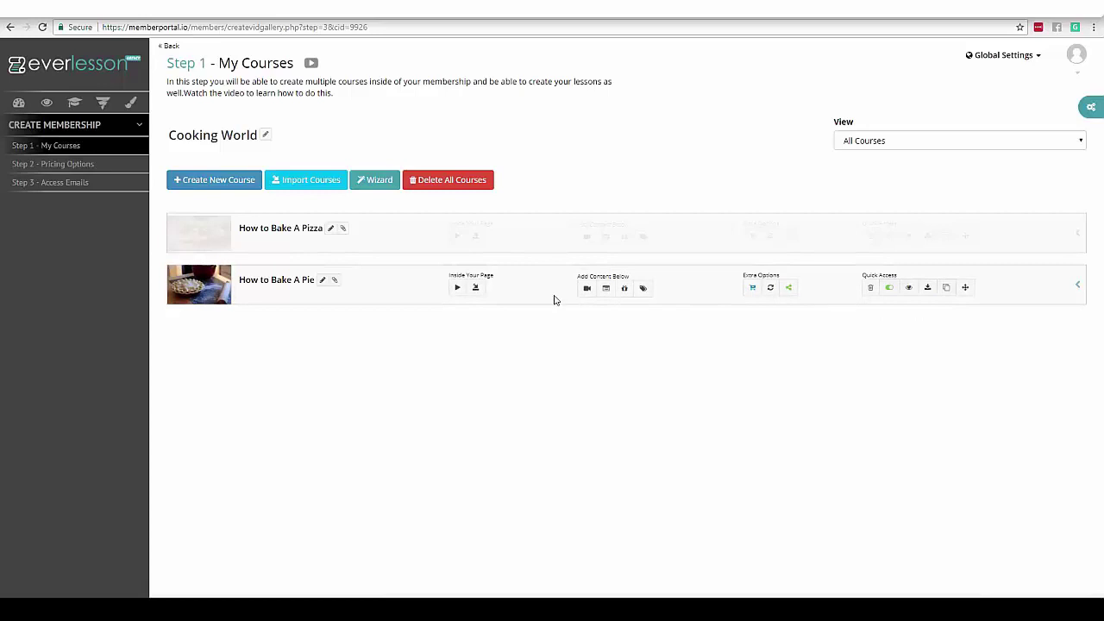
{"action": "left_click", "coordinate": [376, 180]}
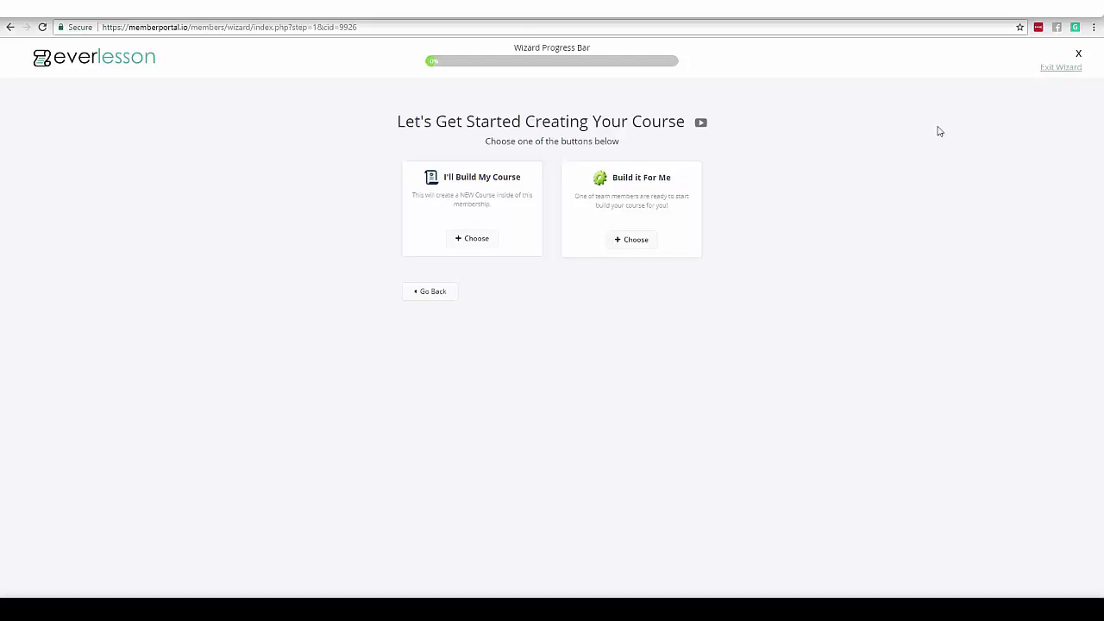
{"action": "left_click", "coordinate": [1071, 73]}
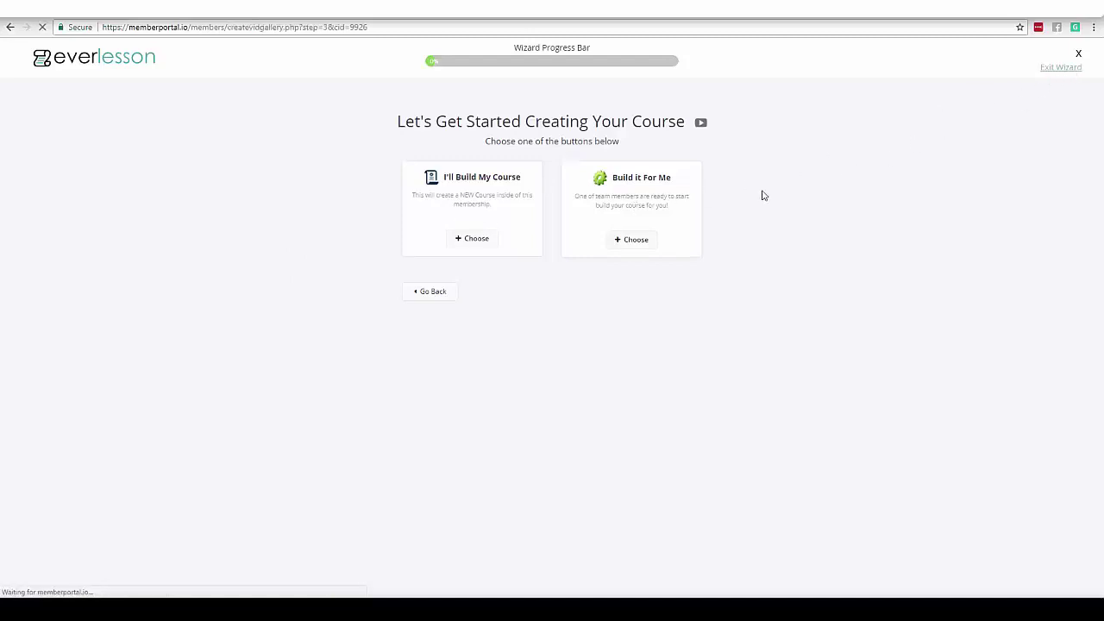